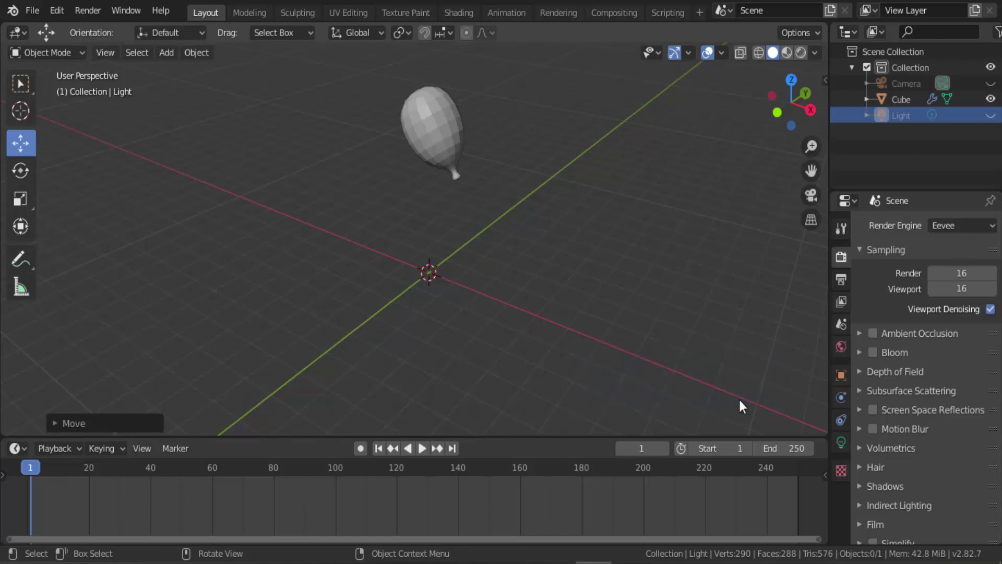
- Select the balloon mesh, check its Subdivision Surface modifier settings, and collapse them
left_click(436, 121)
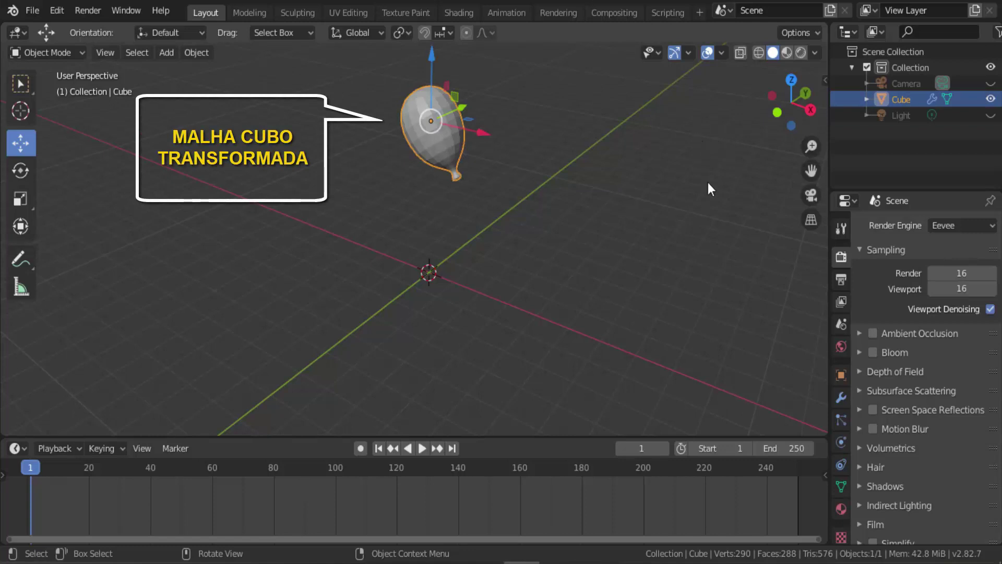
left_click(841, 397)
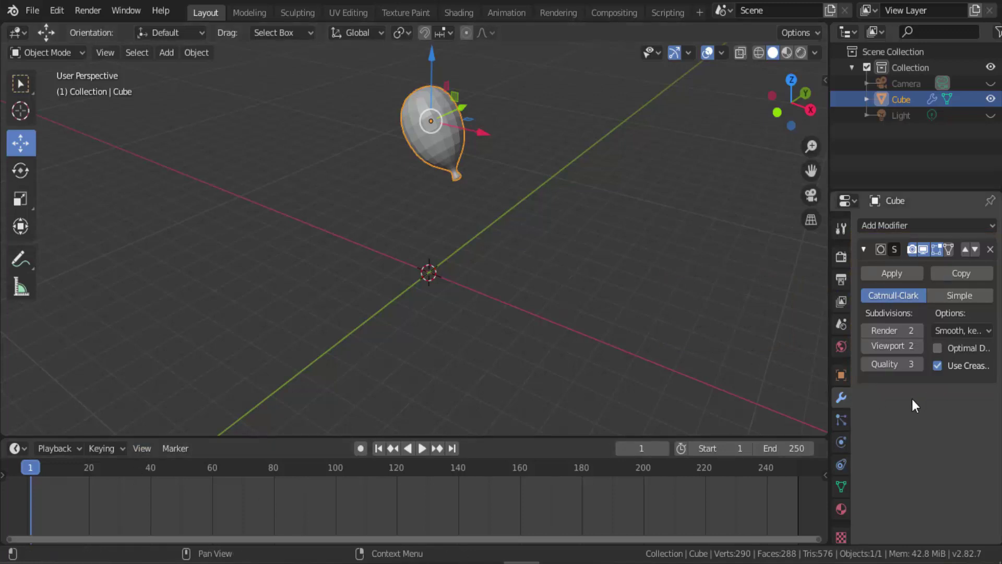
left_click(863, 249)
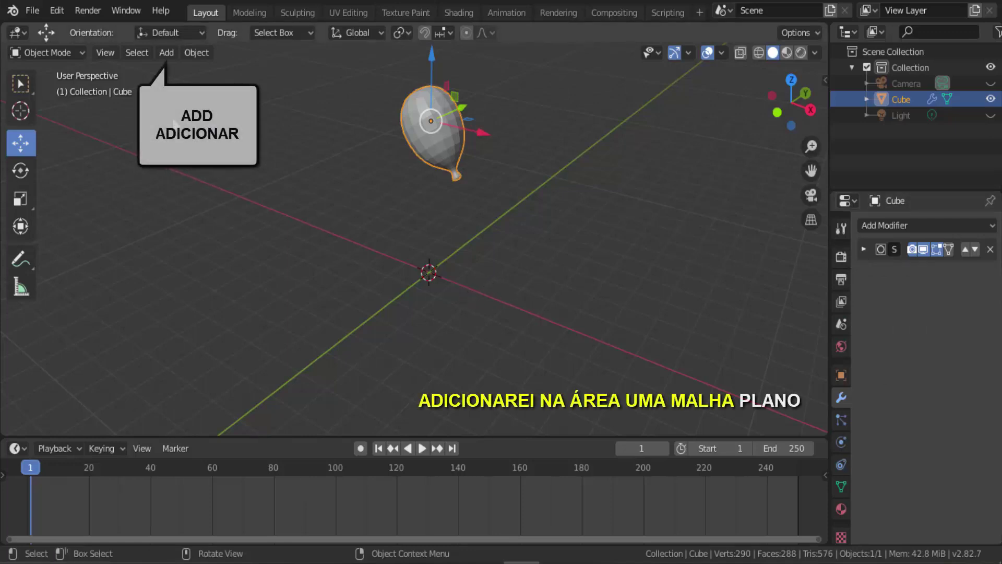
- Add a plane mesh at the origin and scale it up into a large floor beneath the balloon
left_click(165, 52)
mouse_move(178, 69)
left_click(305, 69)
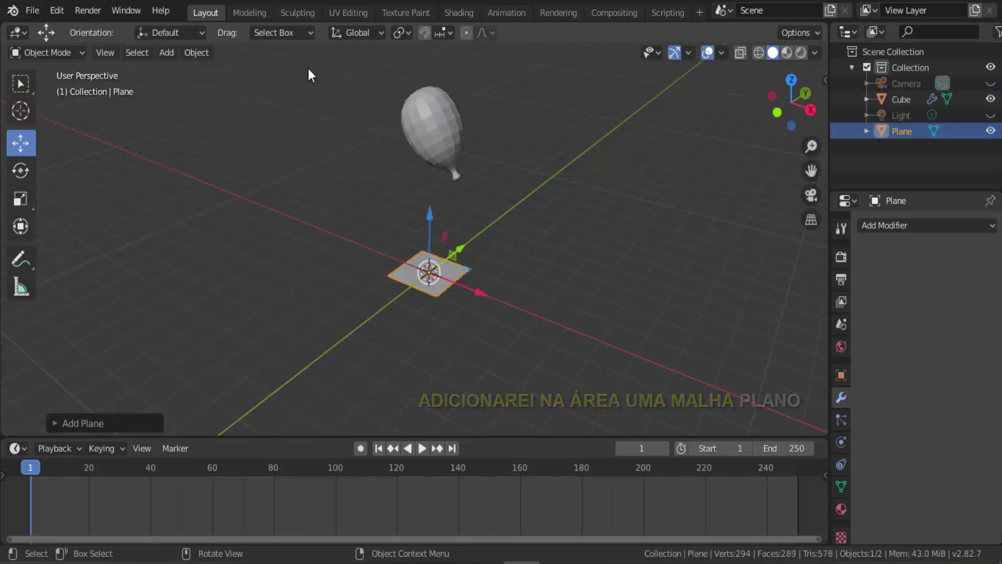
key("s")
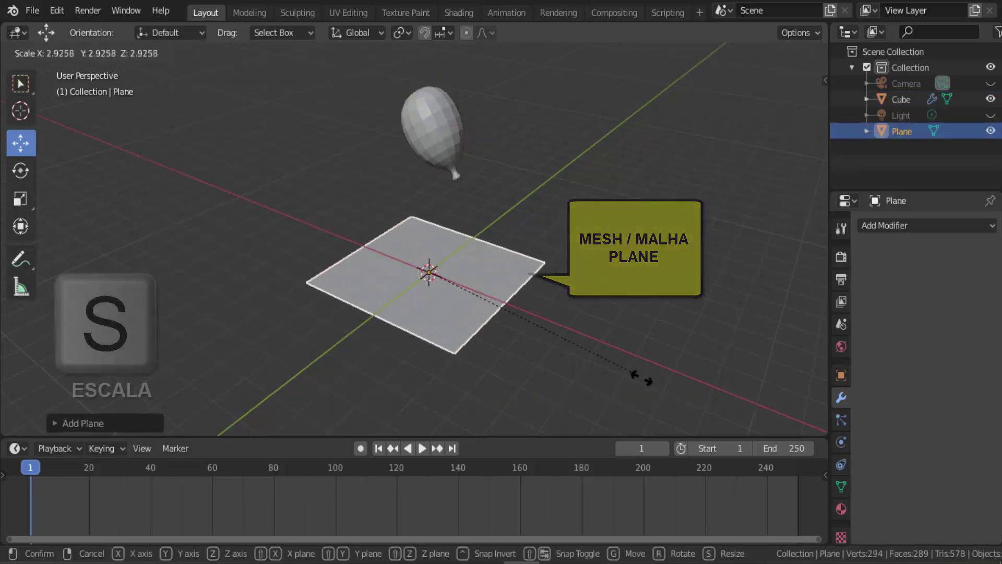
left_click(821, 70)
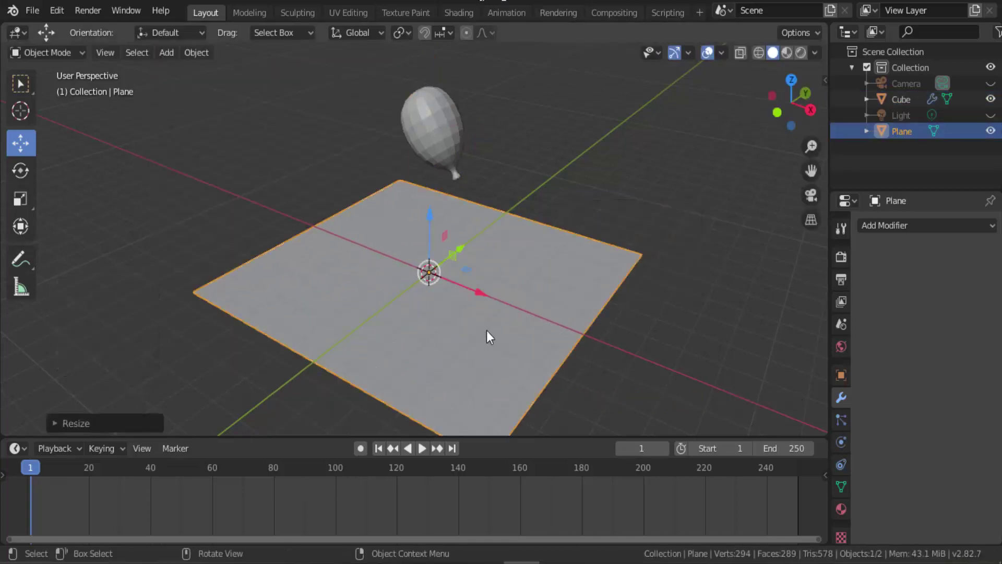
scroll(550, 312, "down", 3)
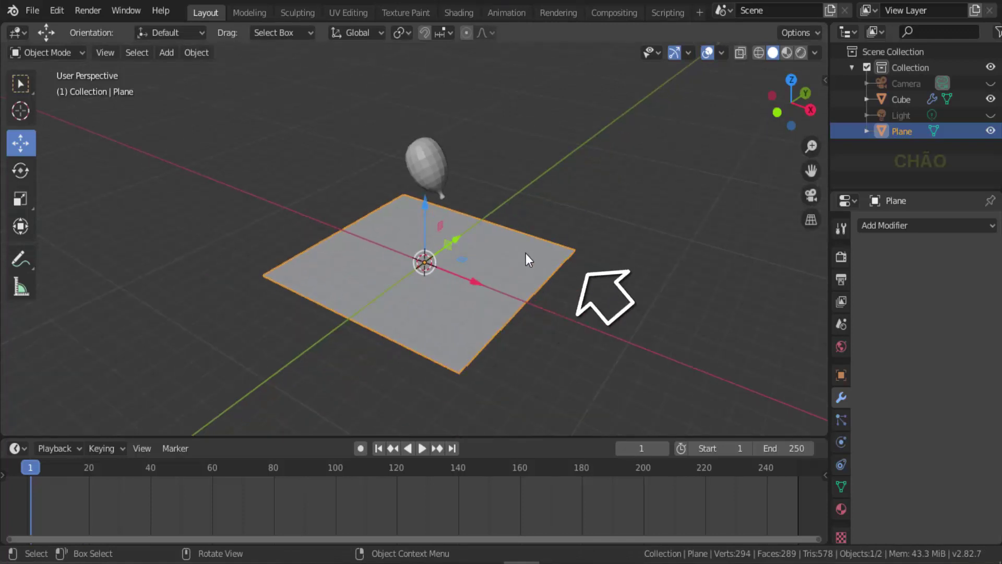
- Rename the plane object as Chão
double_click(900, 131)
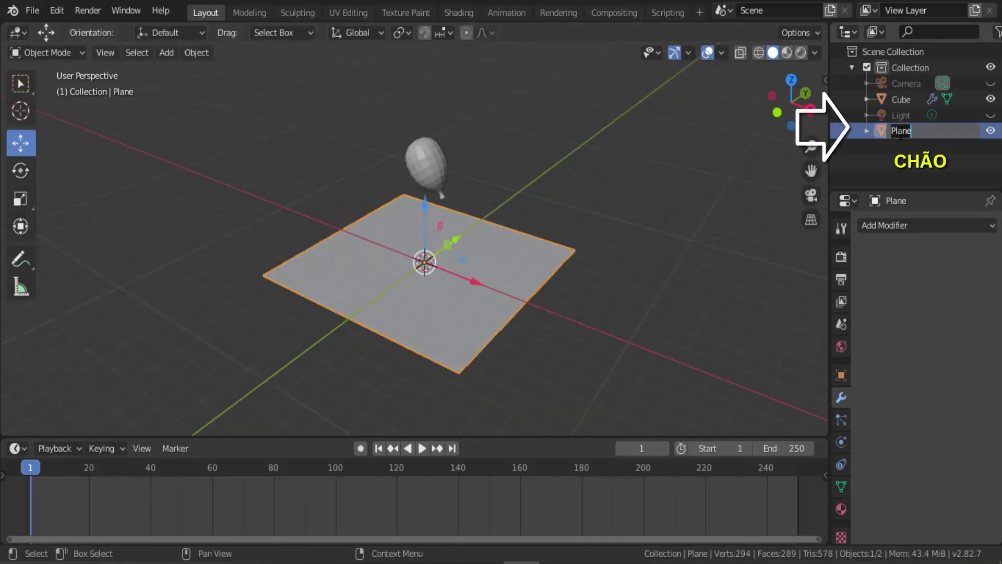
type("Chao")
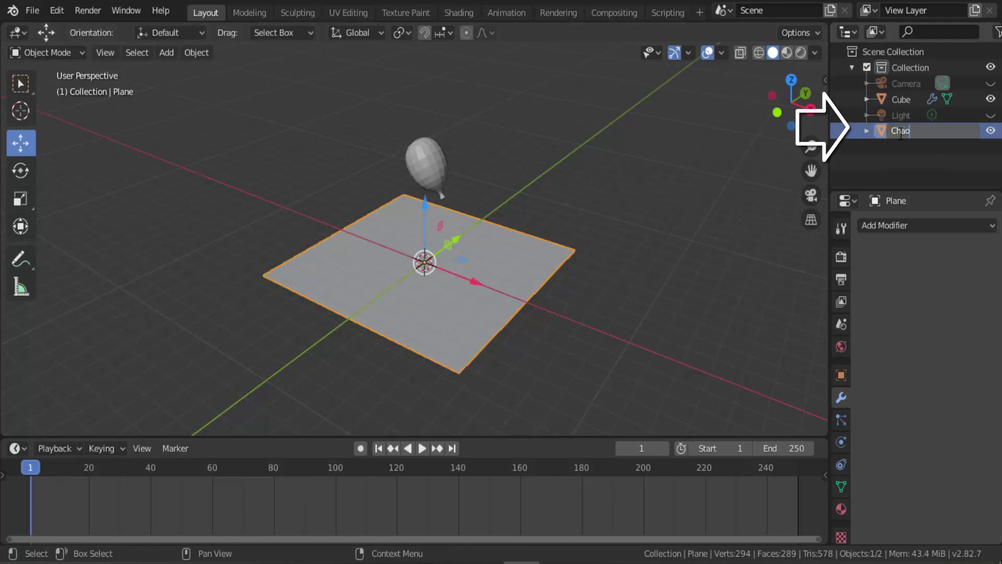
key("Return")
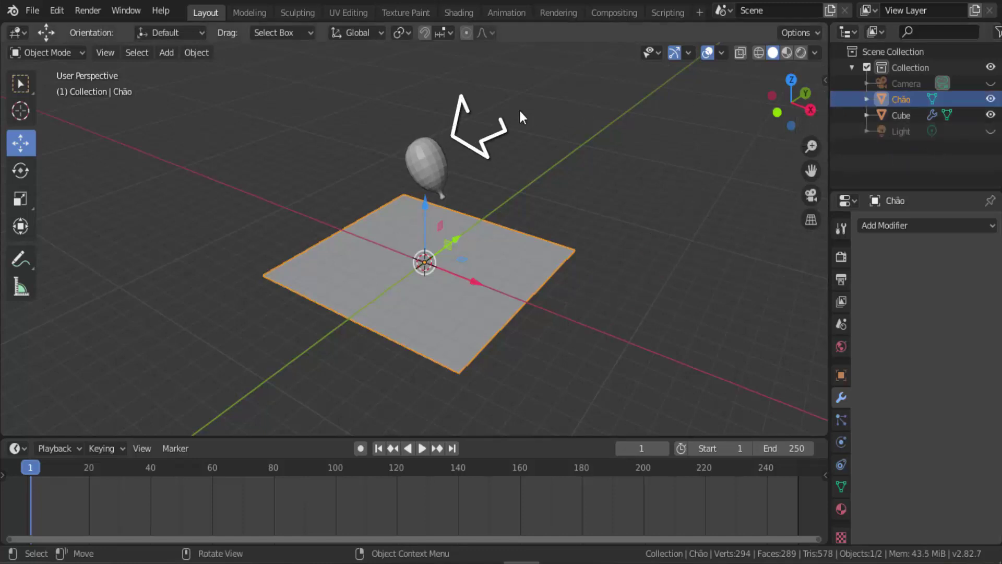
- Rename the balloon's Cube object as Bexiga
left_click(427, 158)
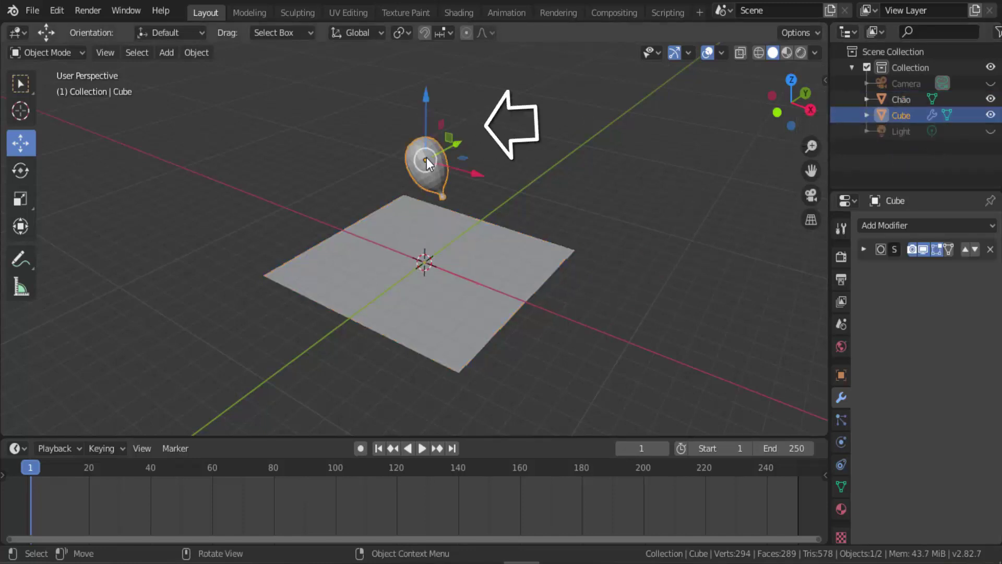
double_click(903, 115)
type("Bexiga")
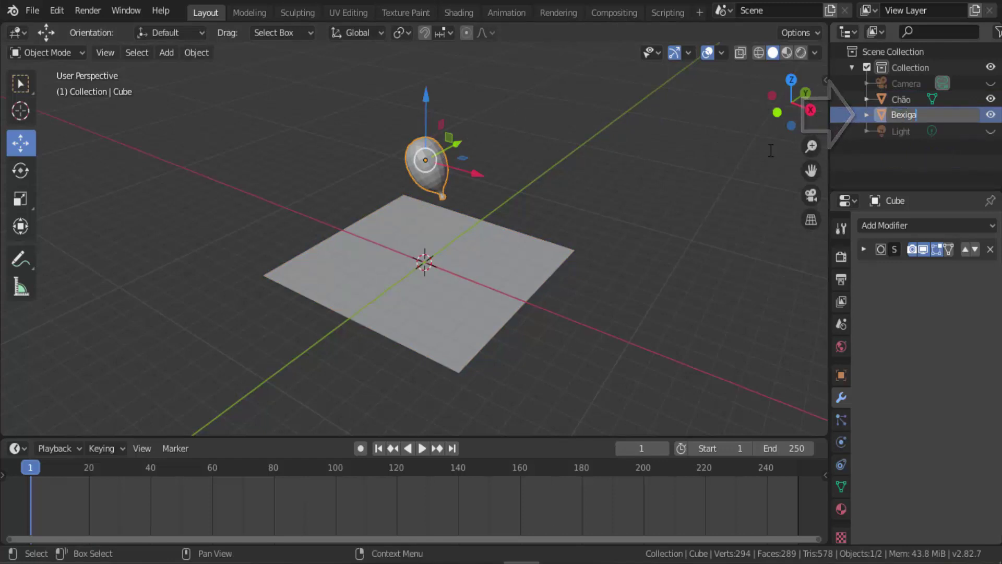
key("Return")
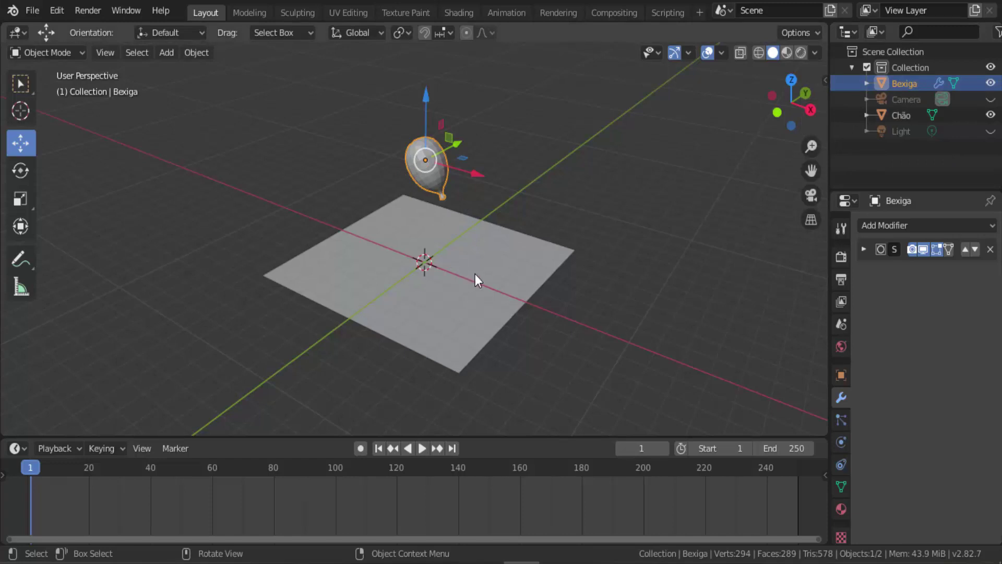
- Enable Collision physics on the floor plane and look through its particle, soft body and cloth collision settings
scroll(762, 180, "up", 4)
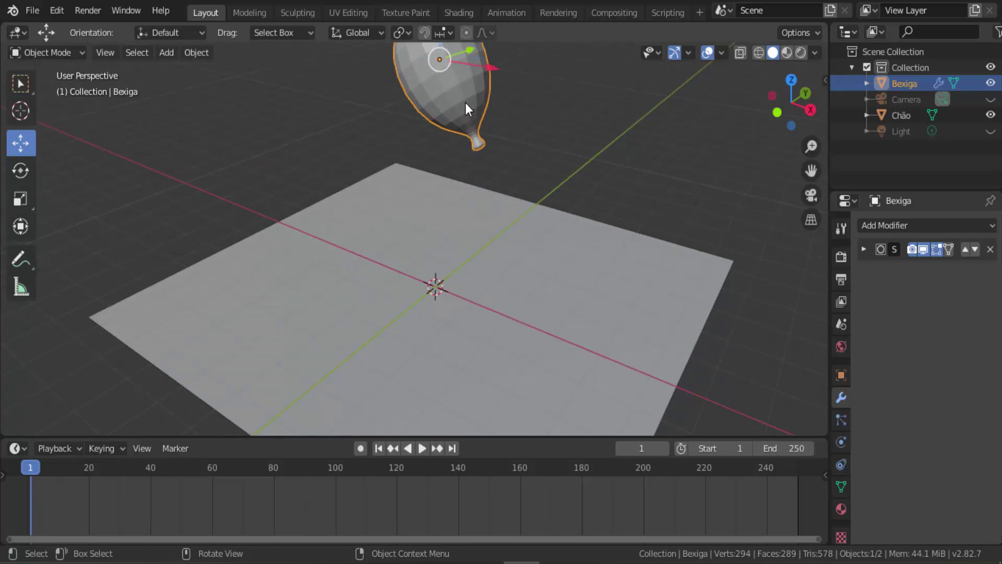
scroll(508, 217, "down", 2)
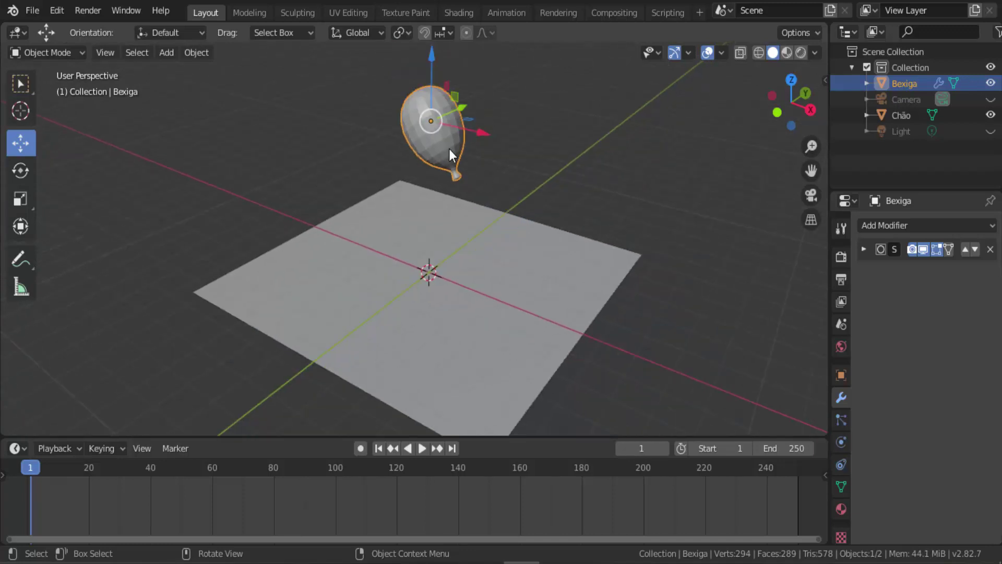
left_click(608, 259)
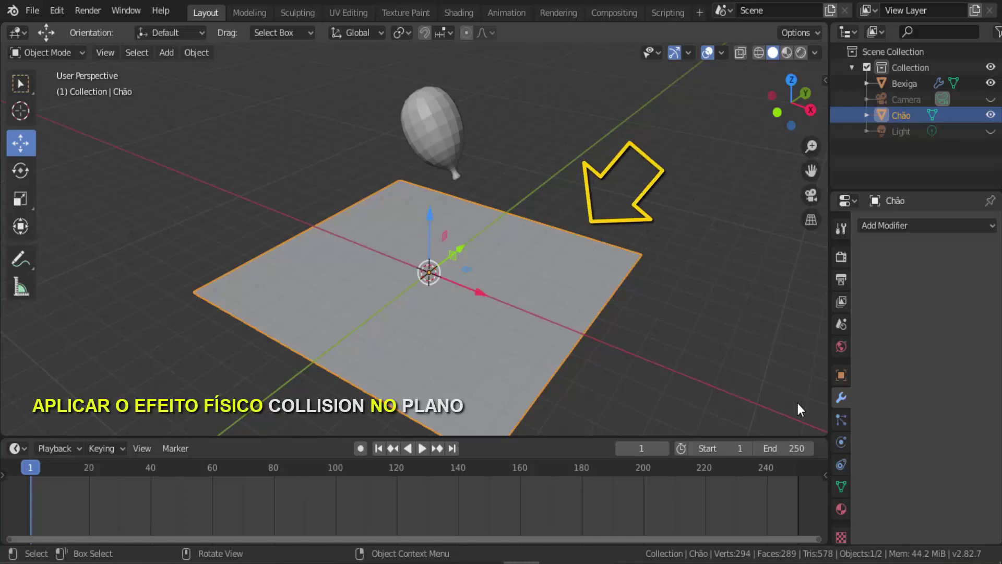
left_click(841, 441)
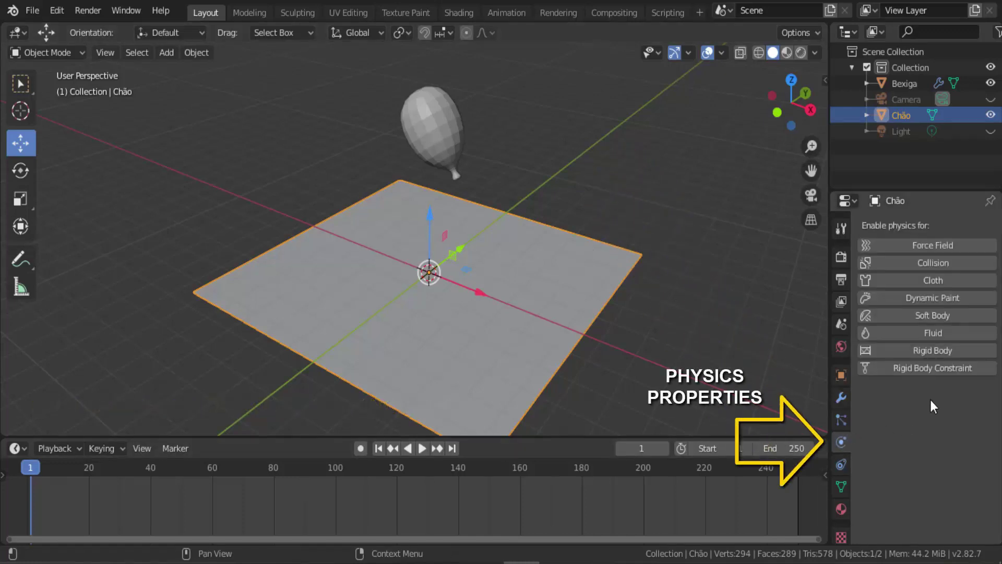
left_click(885, 262)
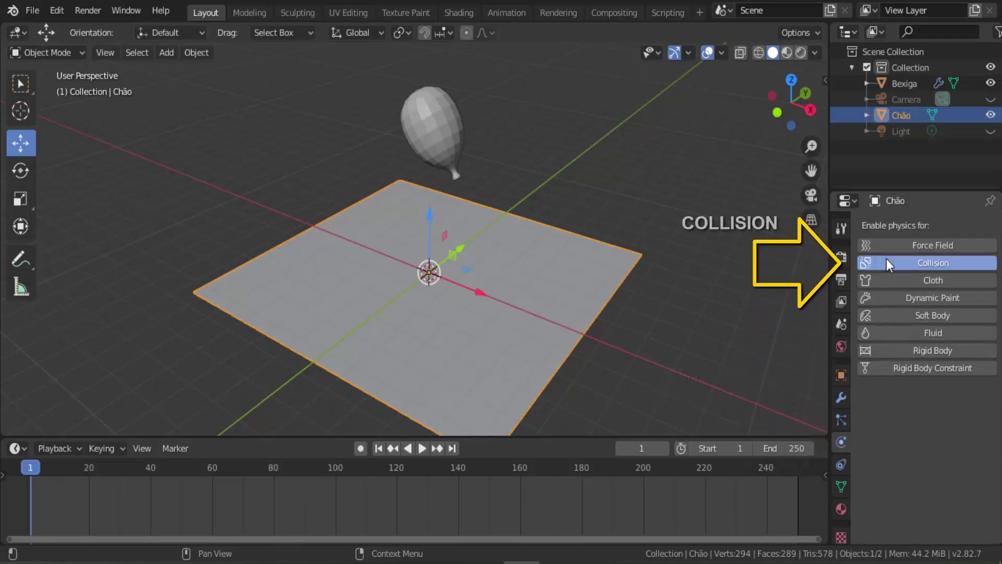
scroll(889, 417, "down", 3)
scroll(888, 417, "down", 5)
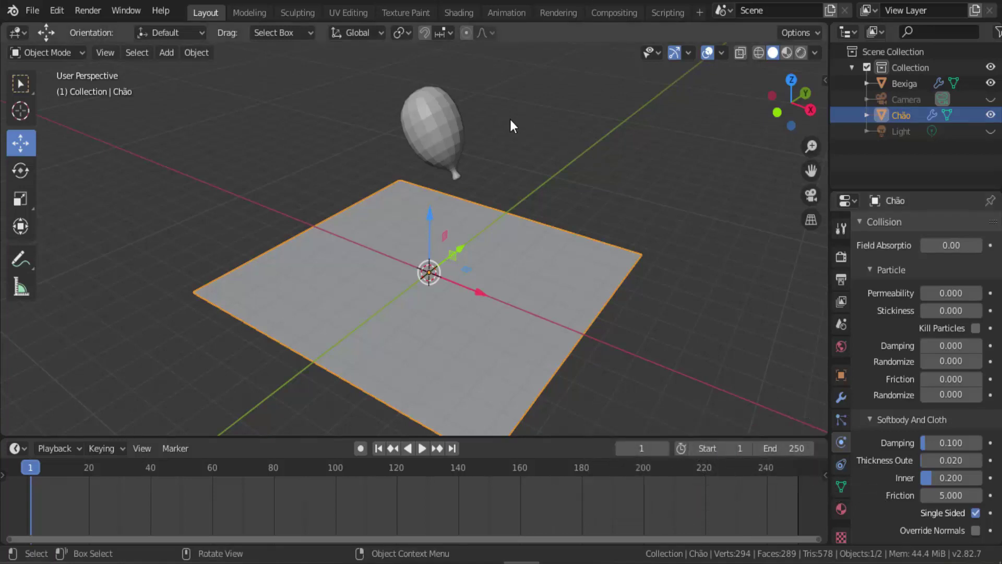
- Select the balloon, play the animation to check for movement without physics, and return to the first frame
left_click(446, 114)
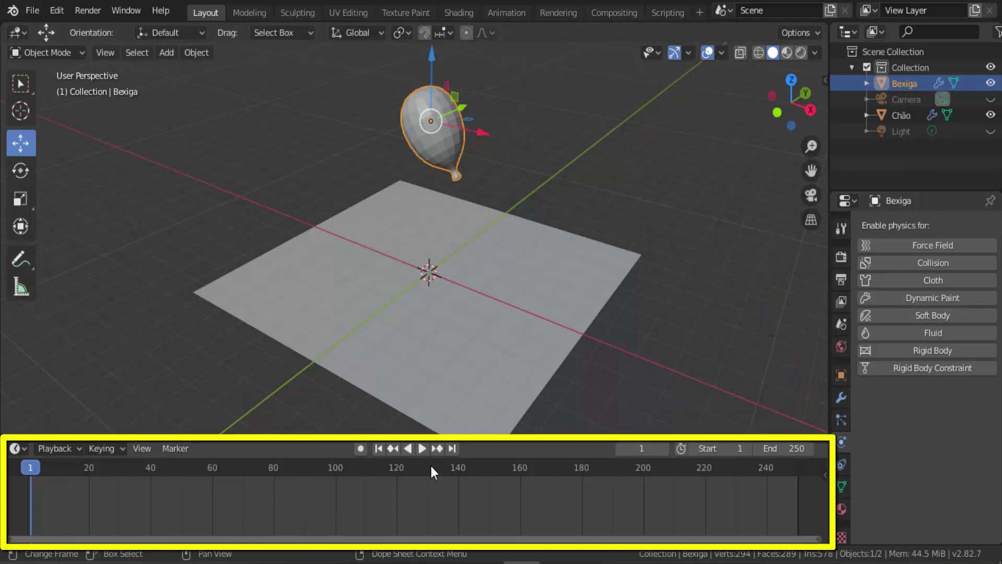
left_click(422, 448)
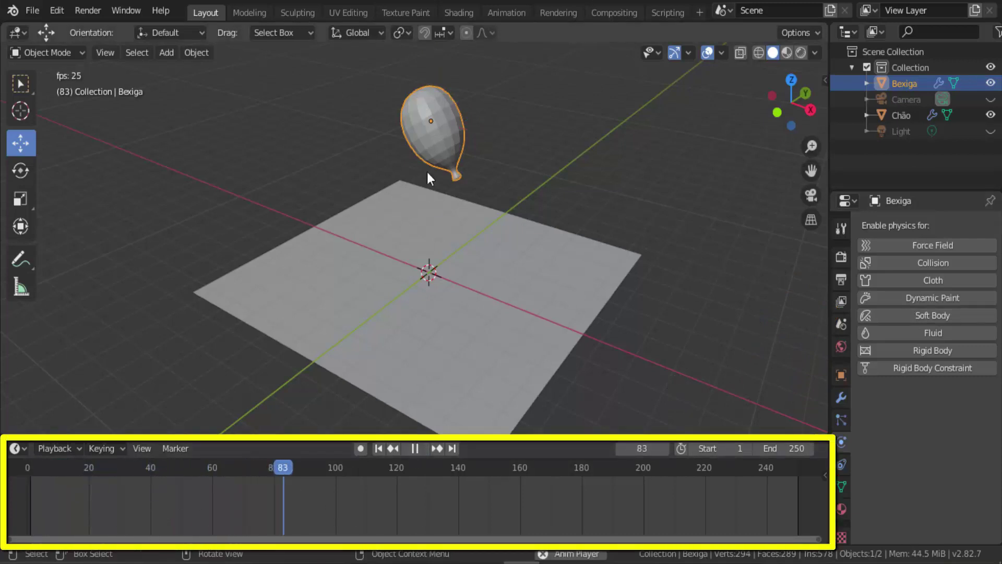
left_click(413, 449)
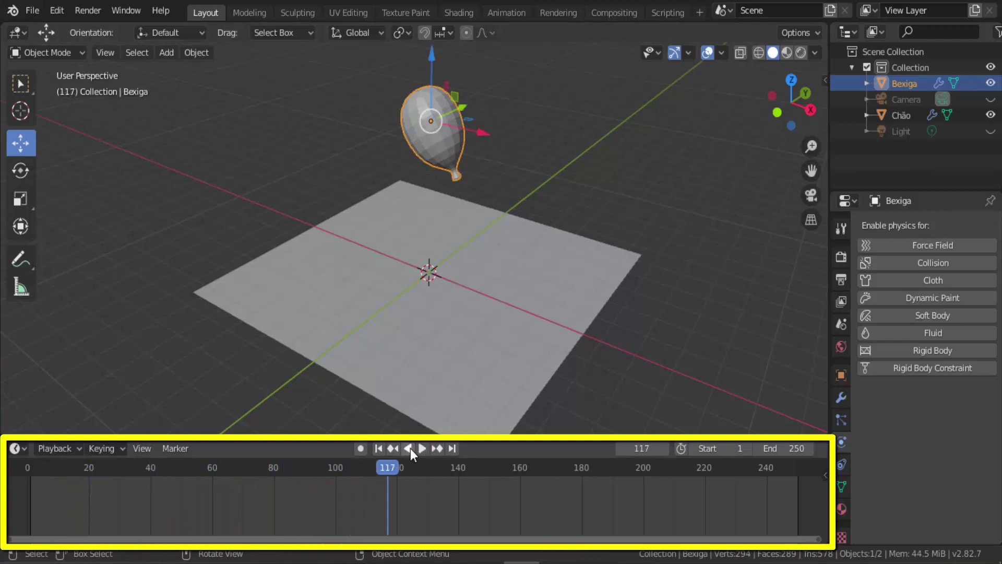
left_click(377, 449)
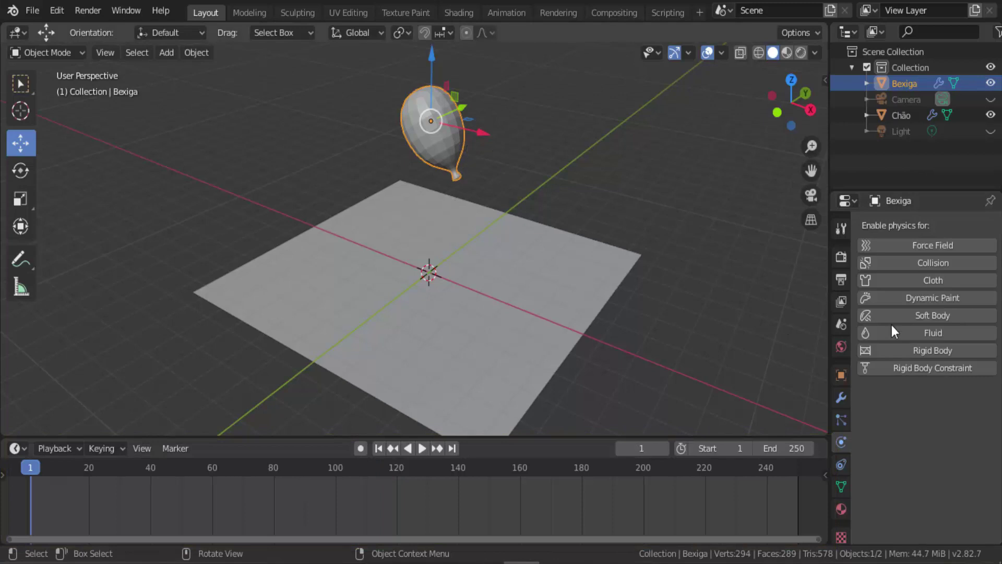
- Enable Soft Body physics on the balloon and test it by playing the animation twice from the first frame
left_click(932, 315)
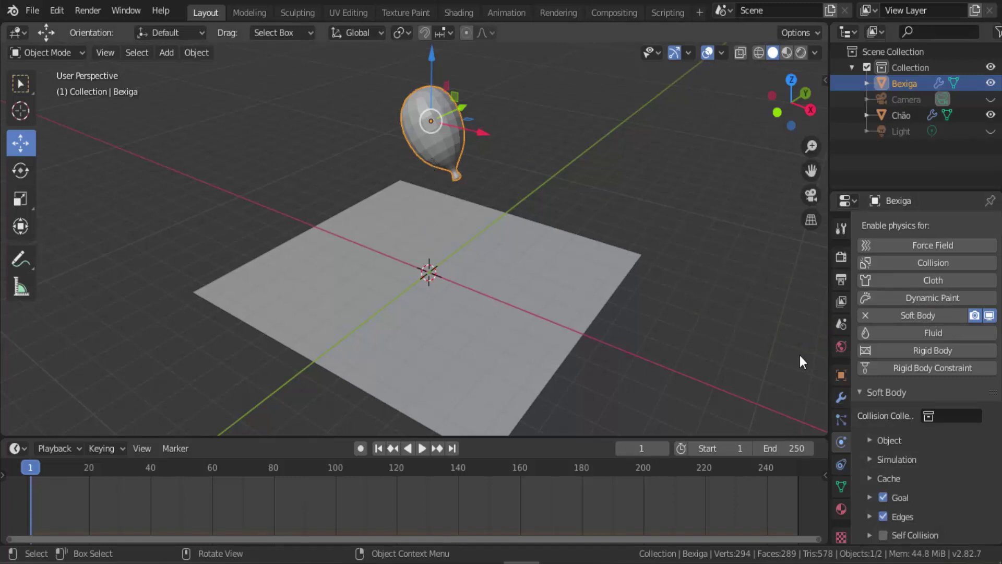
left_click(422, 449)
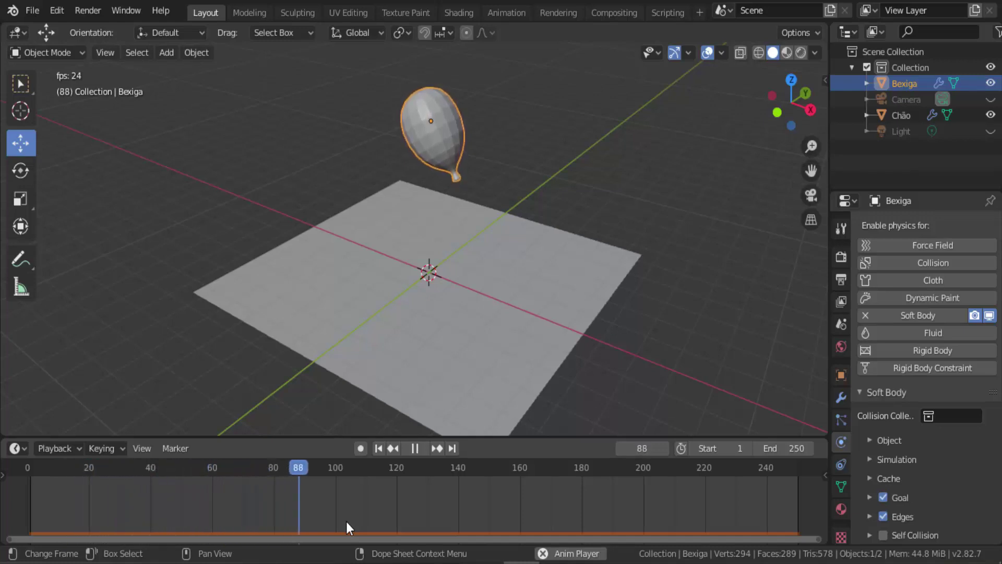
left_click(415, 448)
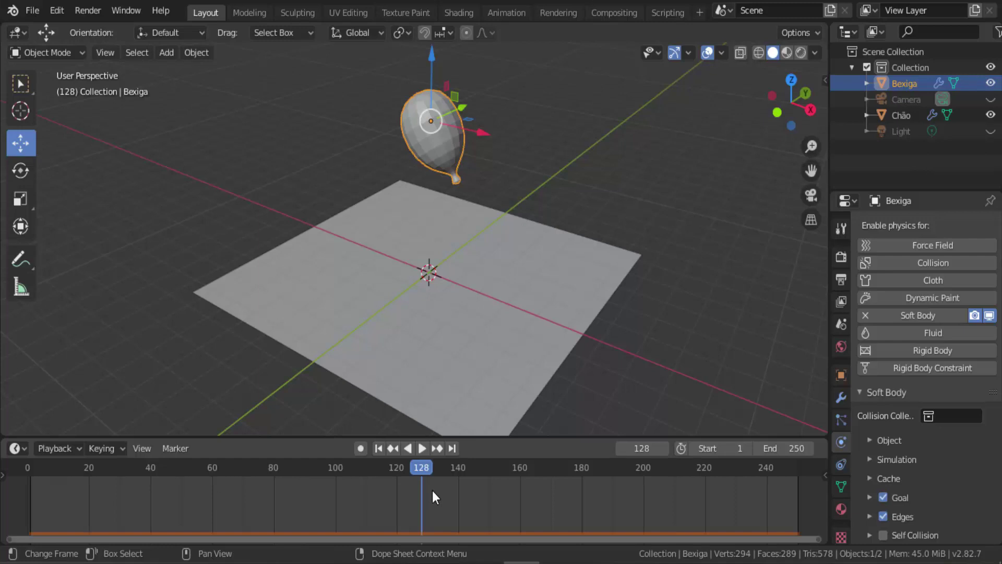
left_click(378, 448)
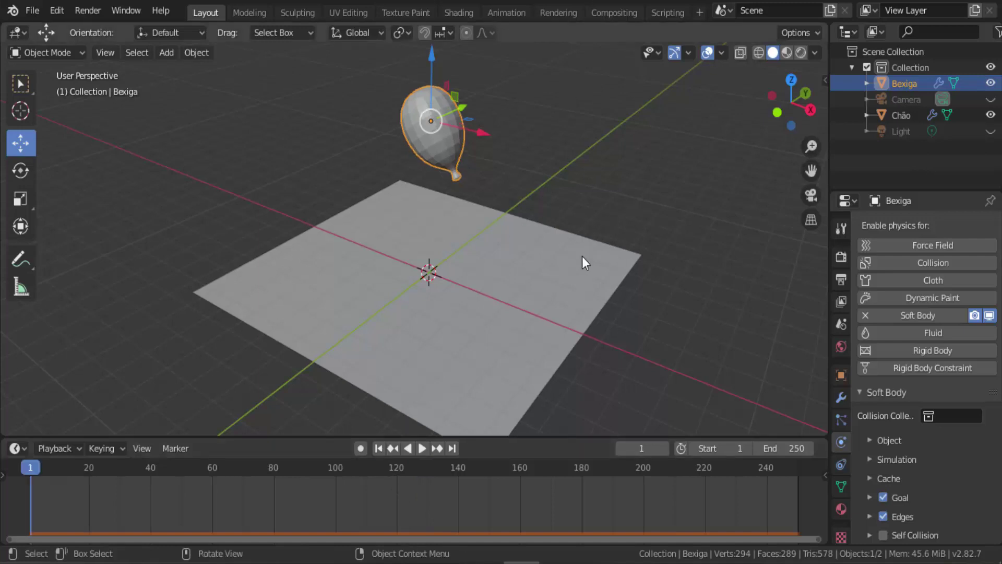
left_click(423, 448)
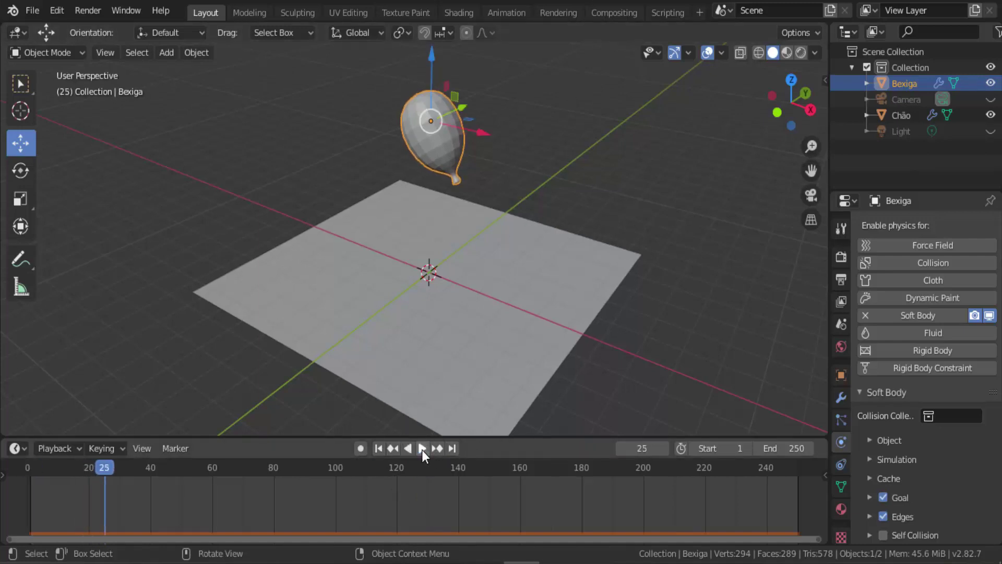
key("Escape")
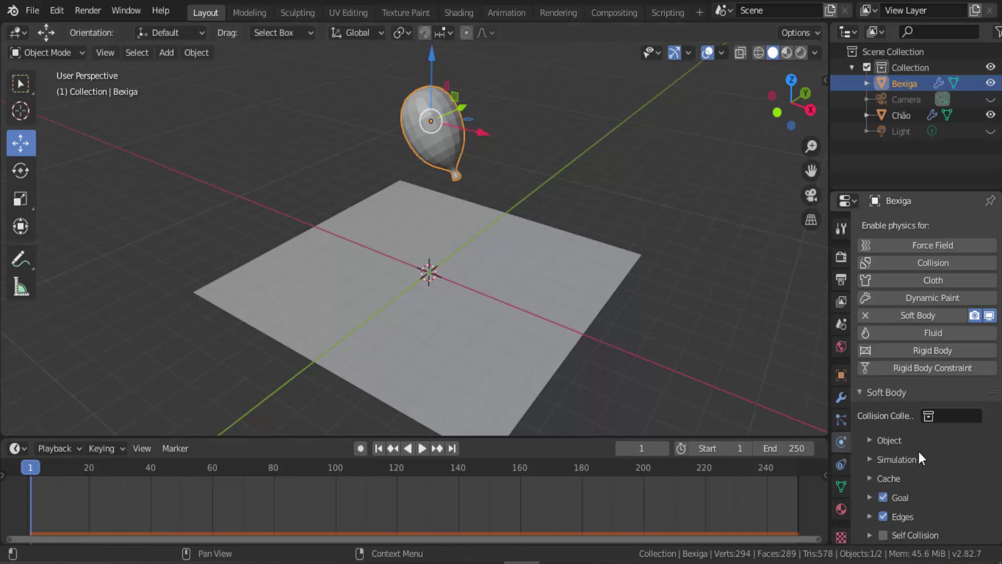
- Disable Goal in the balloon's Soft Body settings and play the simulation to test its fall, then return to frame 1
scroll(918, 452, "down", 2)
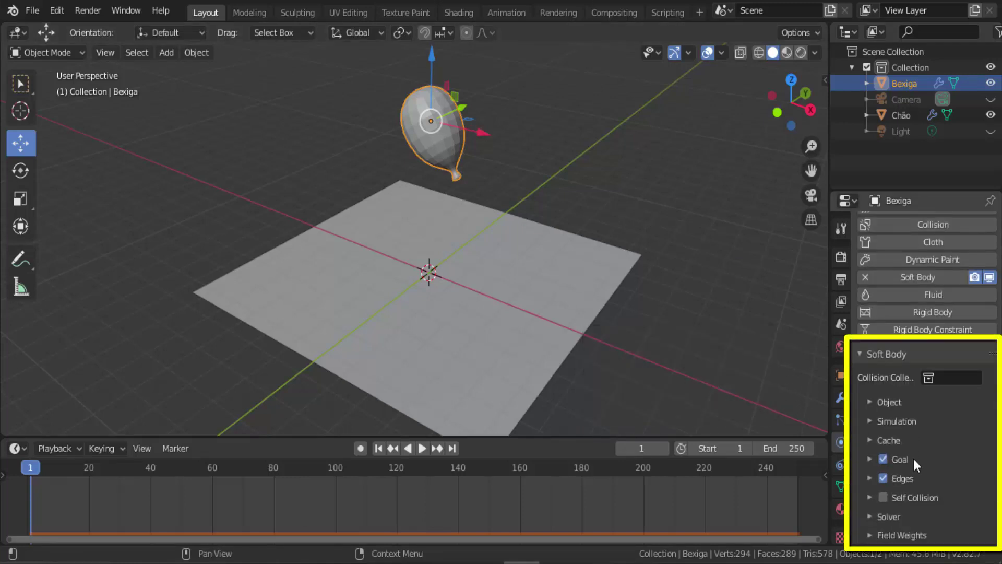
left_click(883, 459)
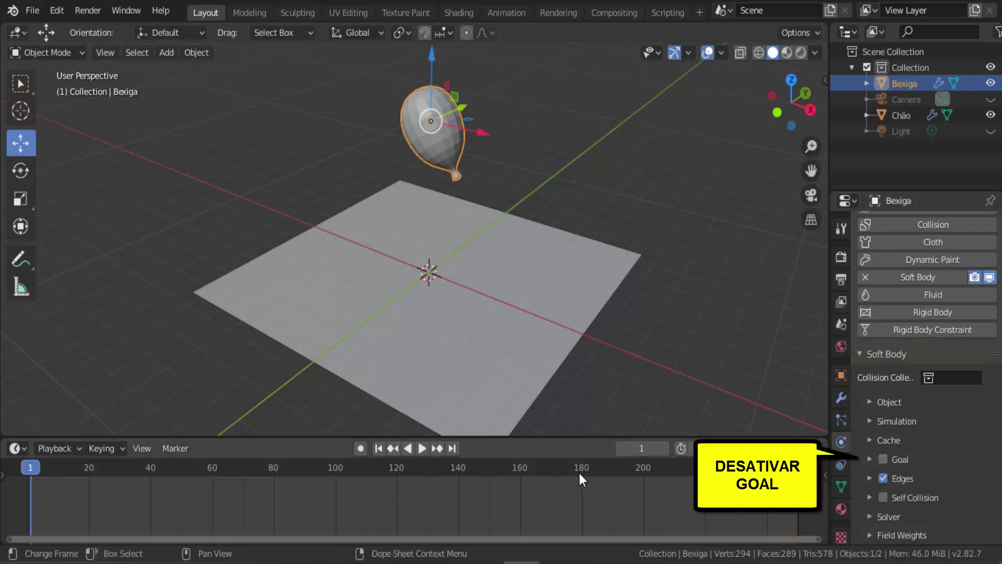
left_click(422, 450)
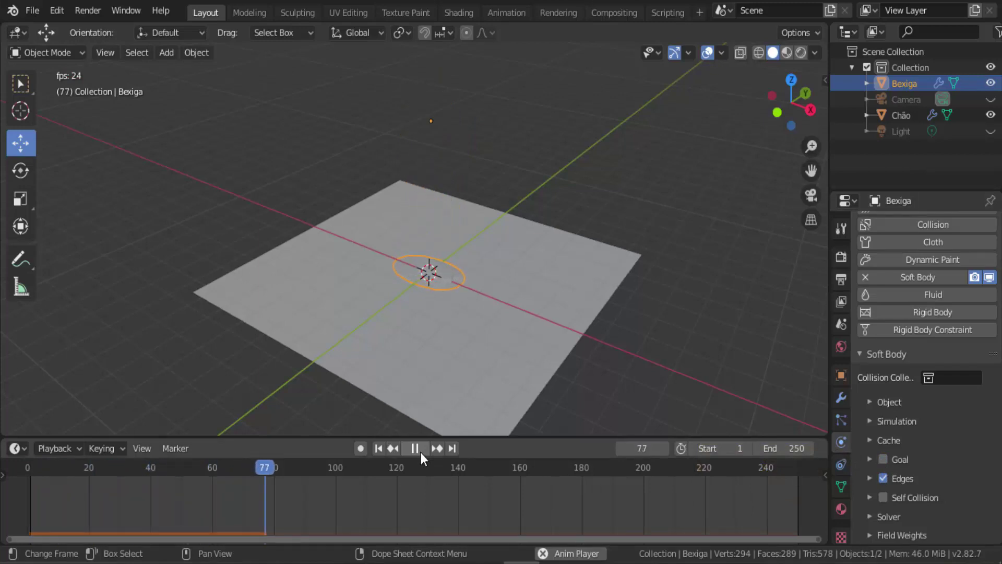
left_click(420, 450)
left_click(380, 448)
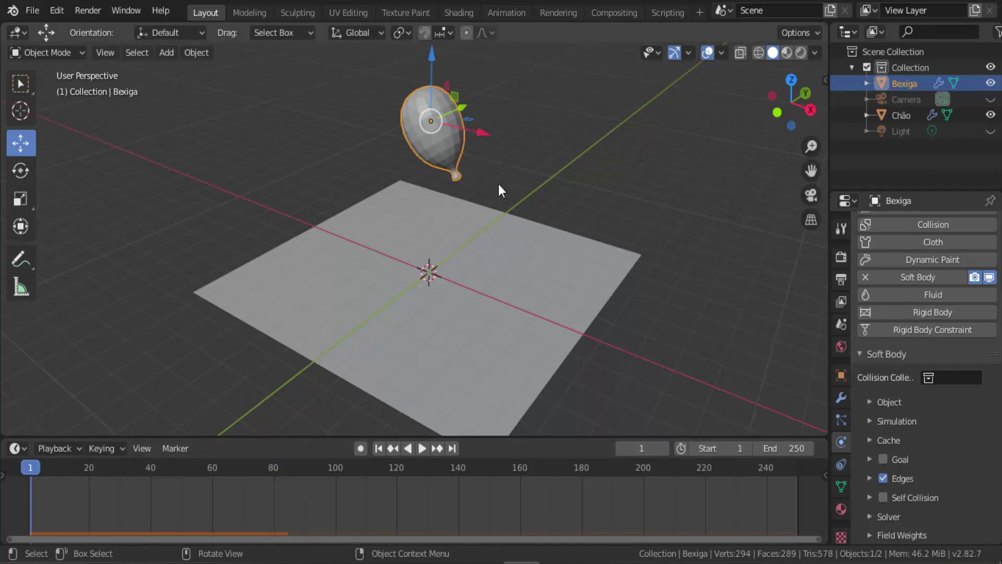
- Add a new material to the floor plane and set its viewport display color to red, about H 0.038, S 0.948, V 0.906
left_click(580, 254)
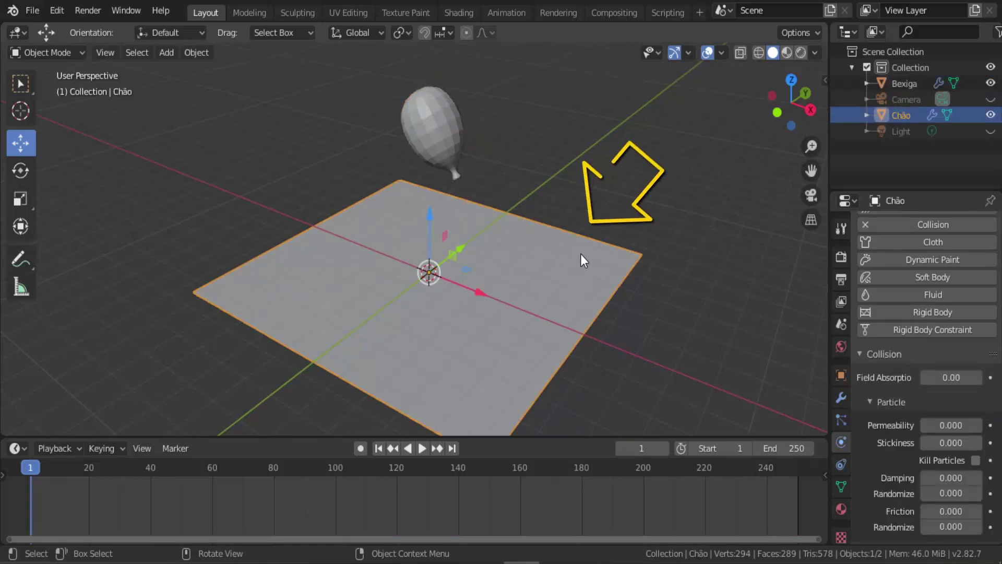
left_click(841, 509)
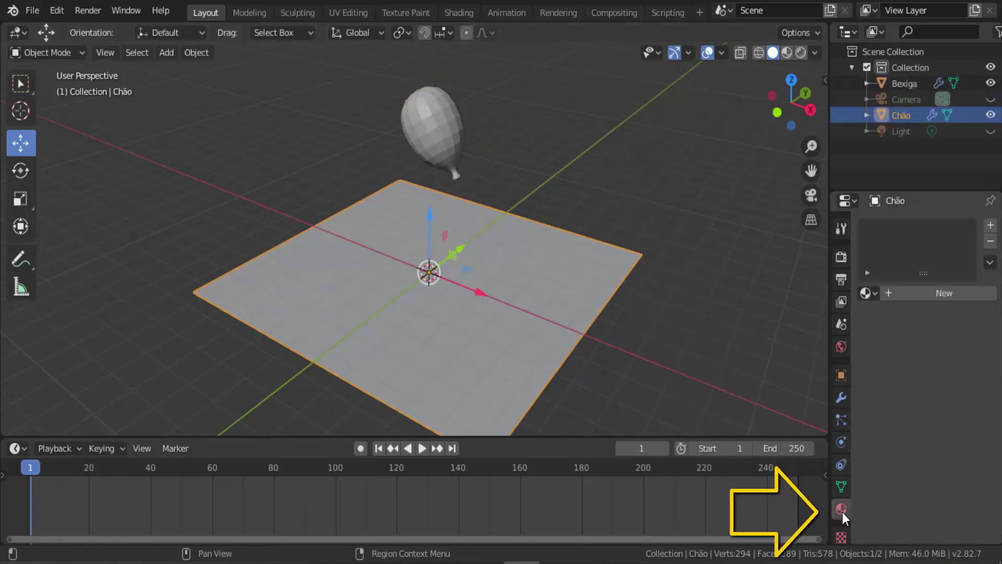
left_click(938, 295)
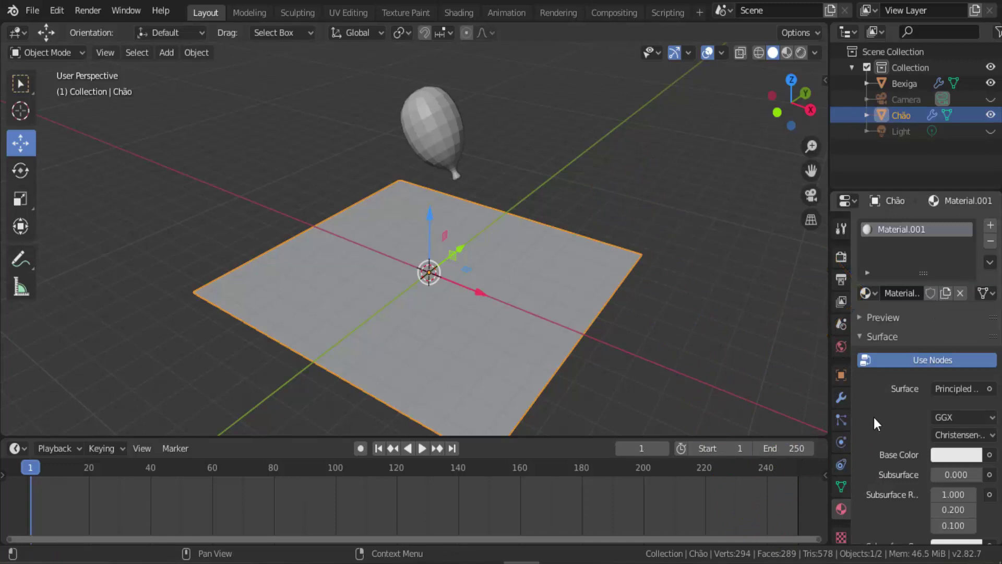
scroll(874, 418, "down", 6)
scroll(874, 418, "down", 10)
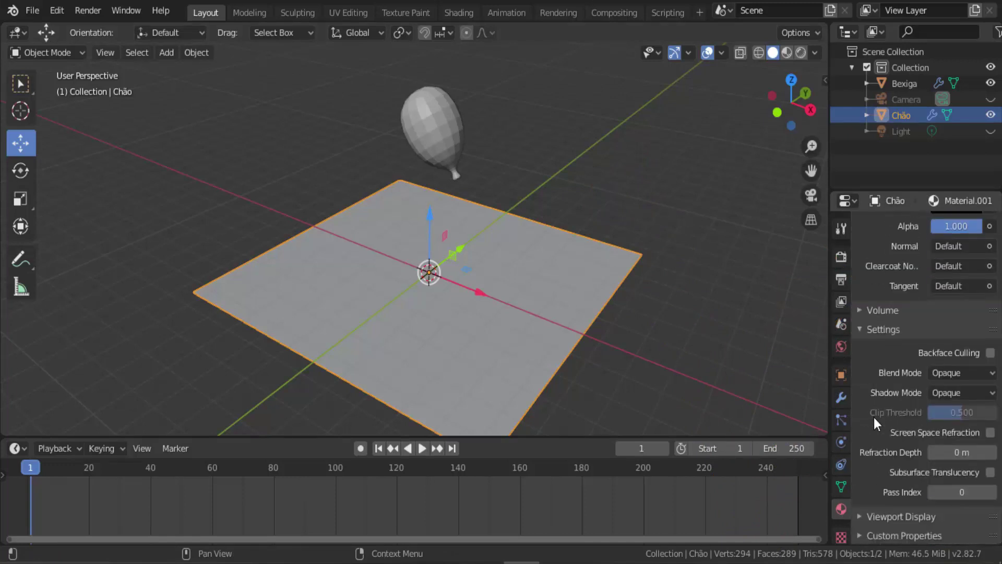
left_click(859, 516)
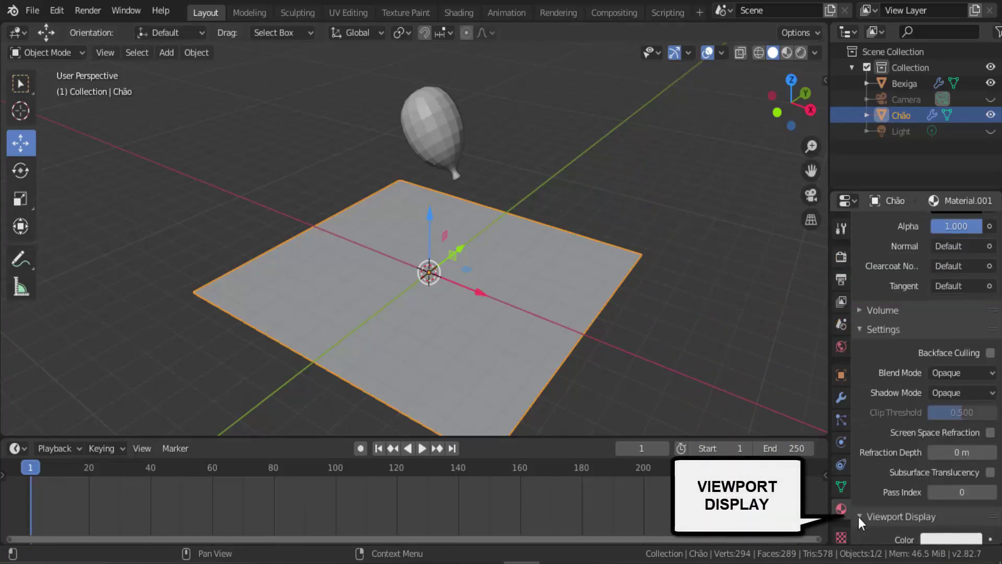
scroll(876, 475, "down", 3)
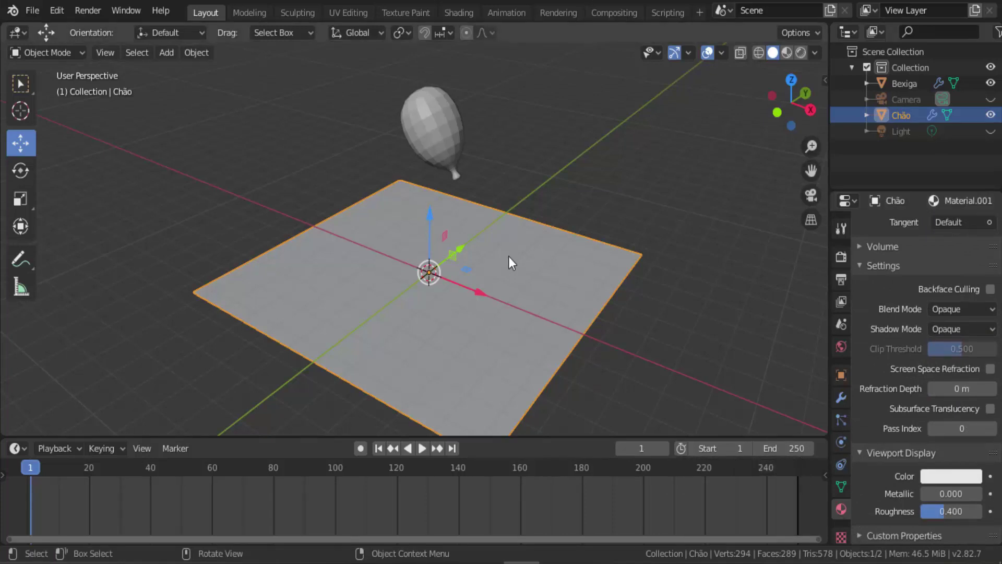
left_click(949, 477)
left_click(892, 363)
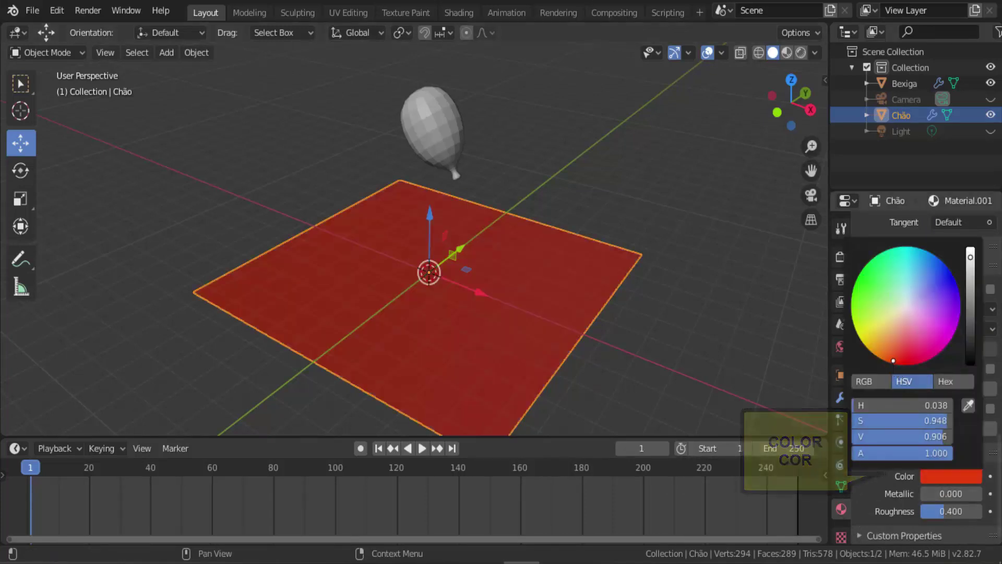
- Set the balloon material's viewport display color to blue, then play the simulation and return to frame 1
left_click(445, 129)
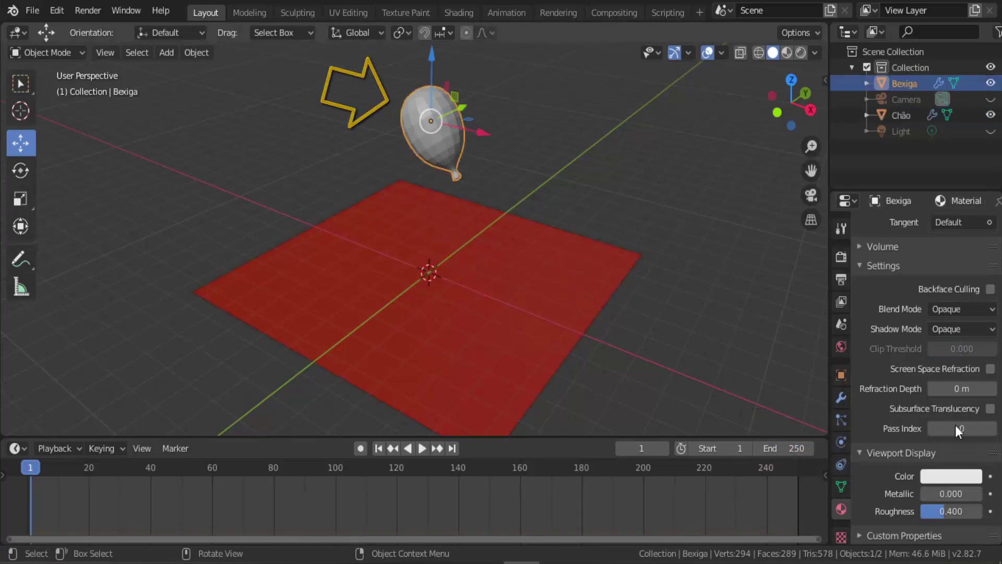
left_click(950, 477)
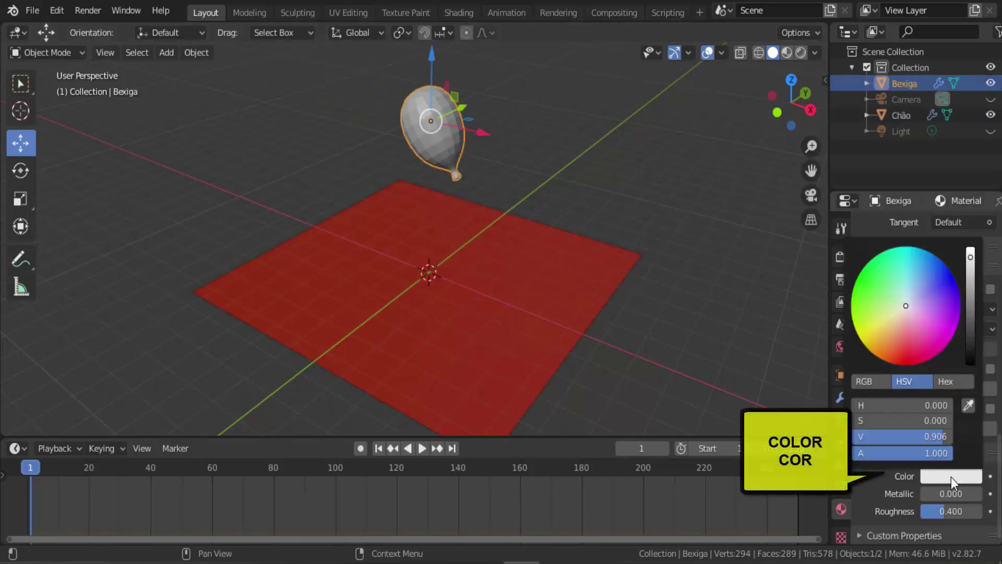
left_click(935, 271)
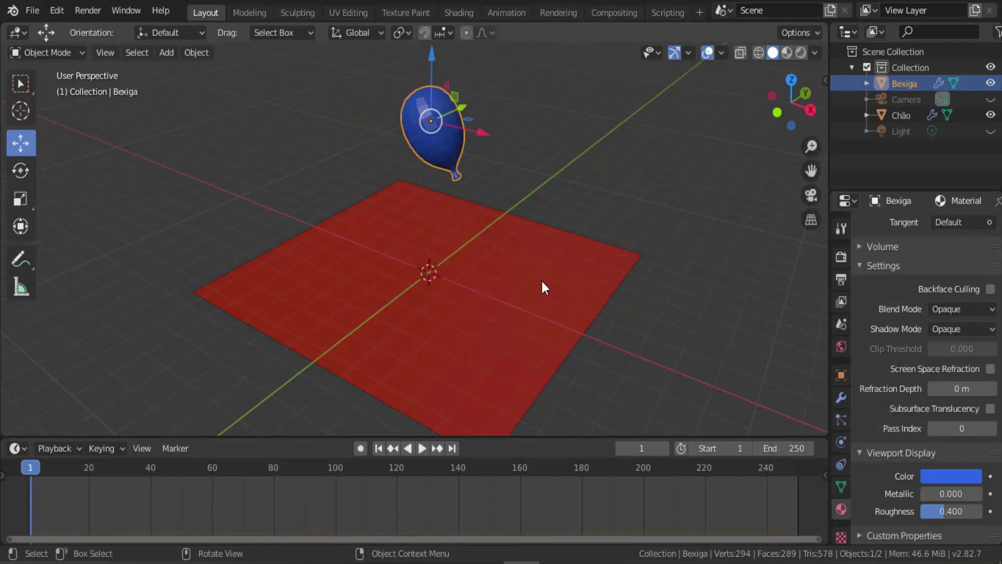
left_click(422, 451)
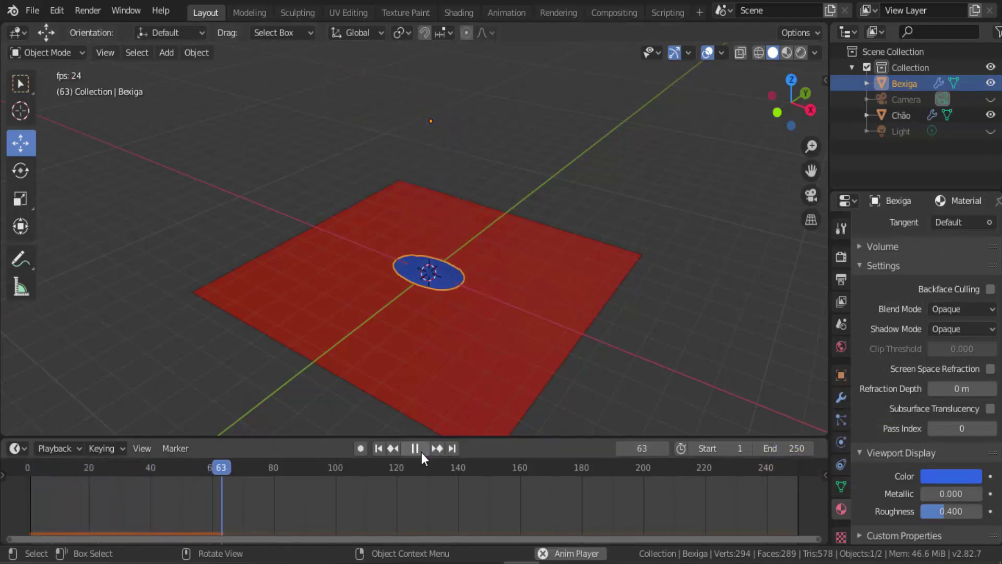
key("Escape")
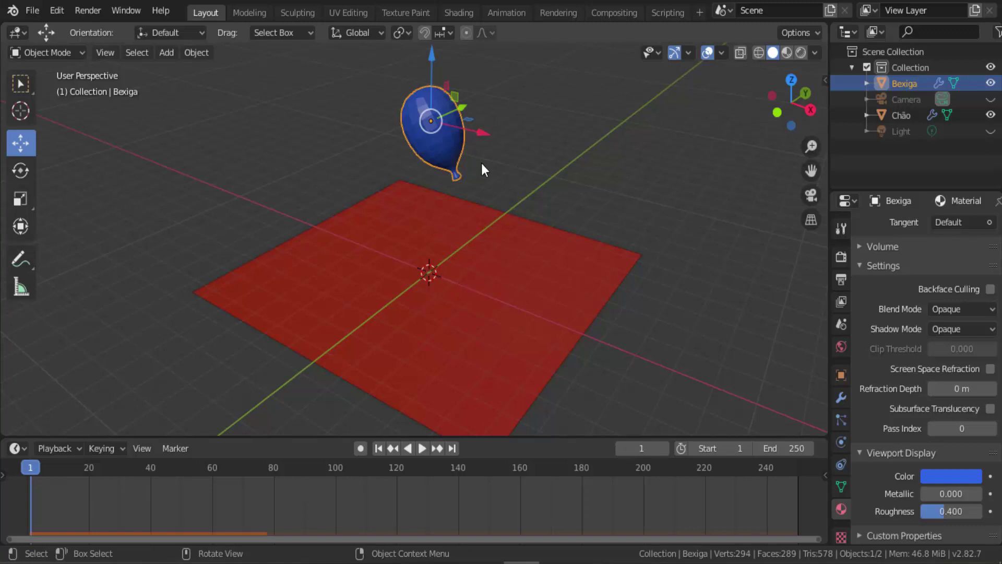
- Open the Edges settings of the balloon's Soft Body physics and replay the fall, then return to the first frame
left_click(841, 442)
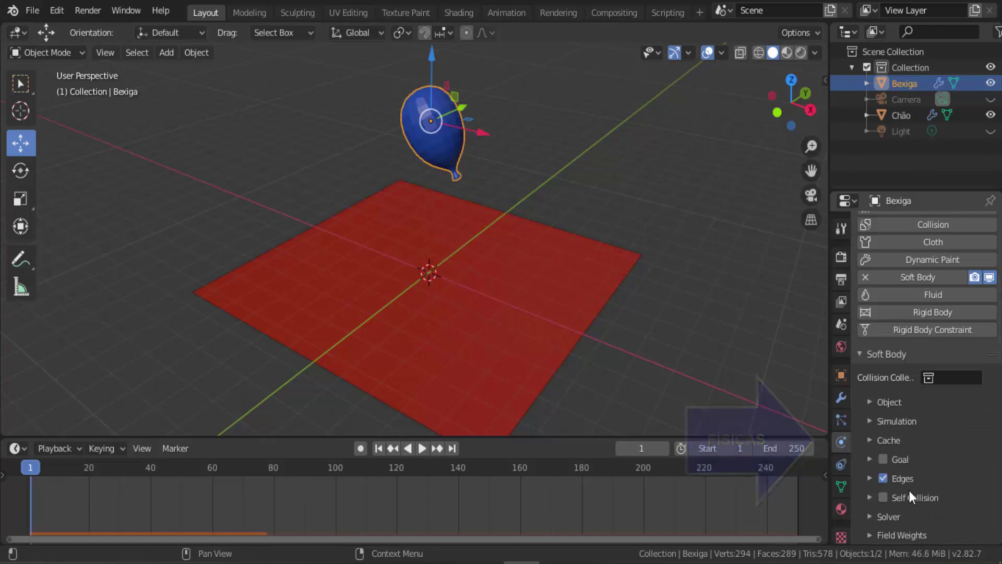
left_click(869, 478)
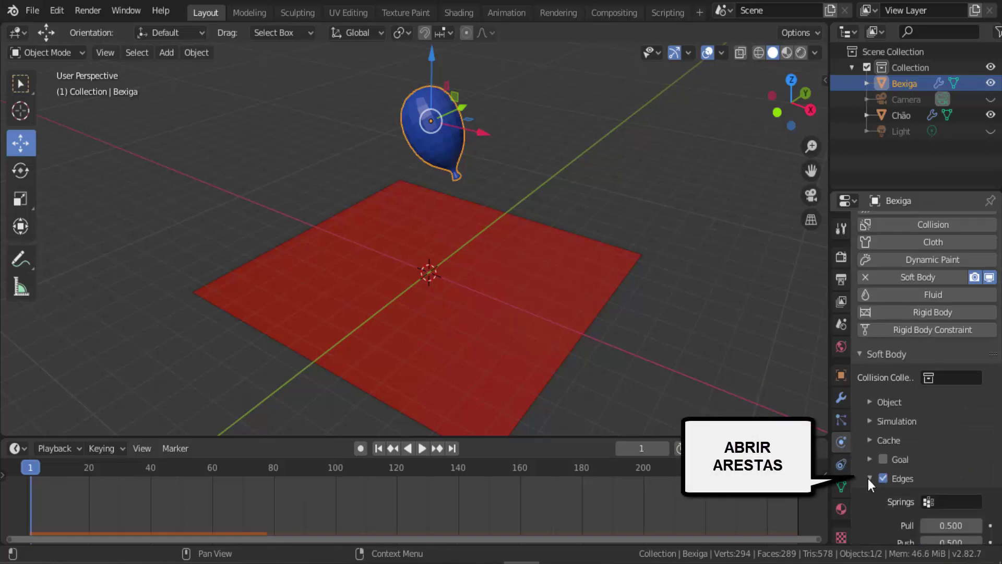
scroll(929, 452, "down", 8)
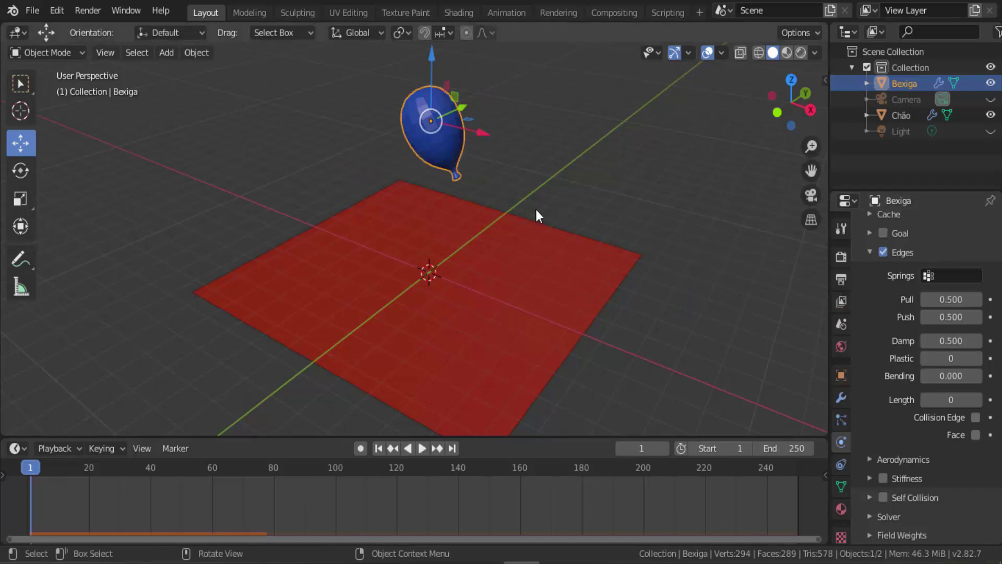
left_click(421, 449)
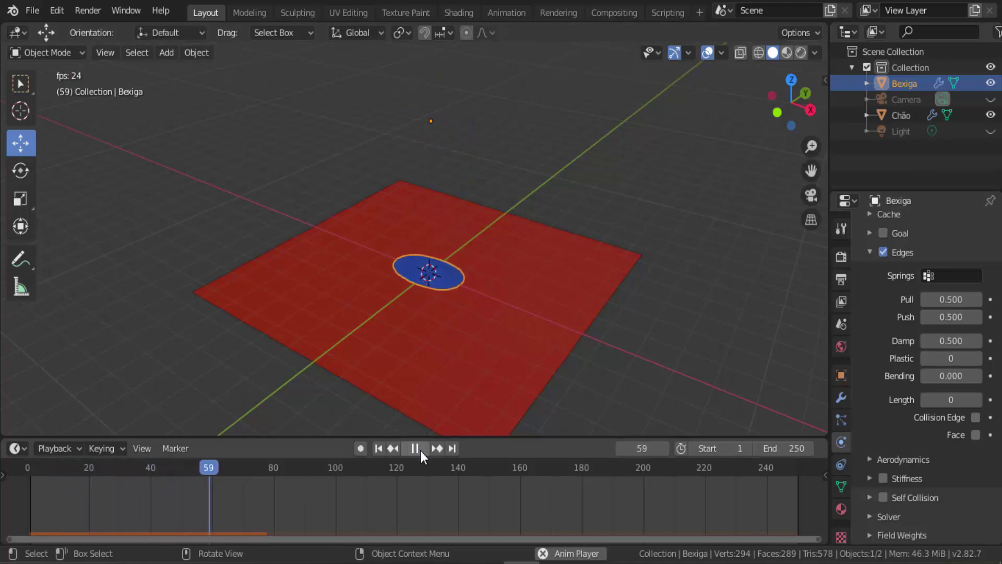
left_click(421, 449)
left_click(379, 448)
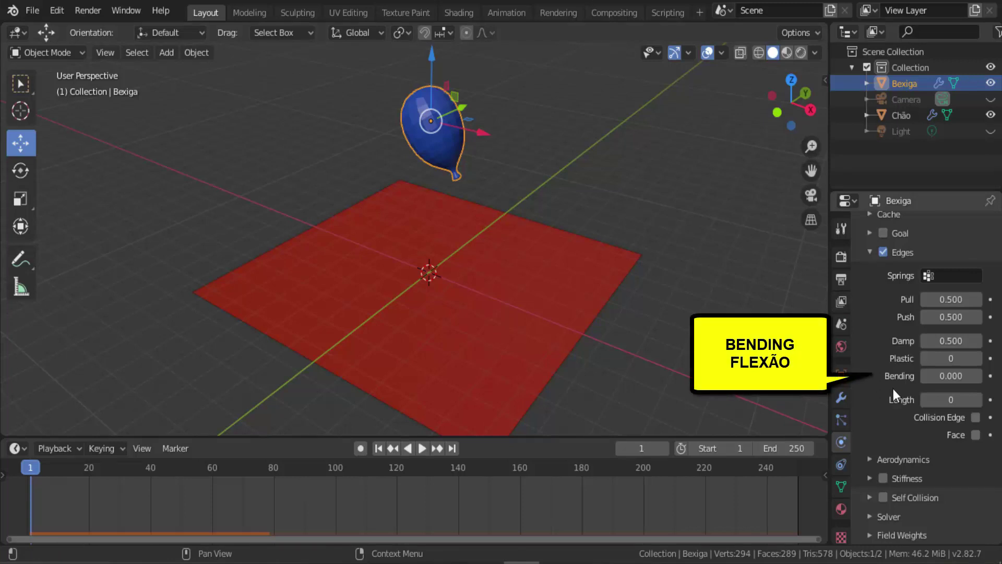
- Set the balloon's Soft Body edge Bending to 5 and play the simulation to test it, then return to frame 1
left_click(937, 376)
type("0.0")
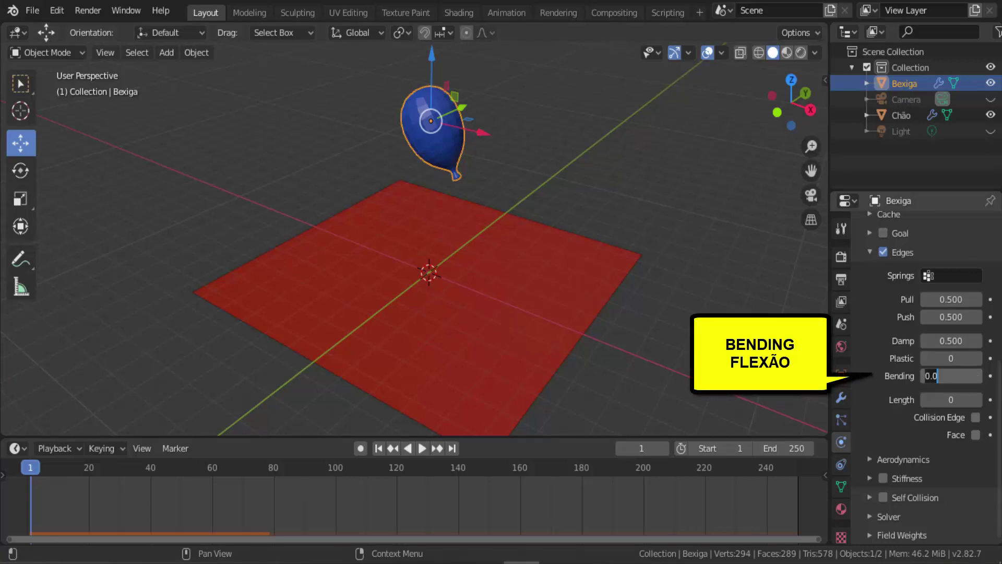
key("BackSpace")
key("BackSpace")
key("BackSpace")
type("5")
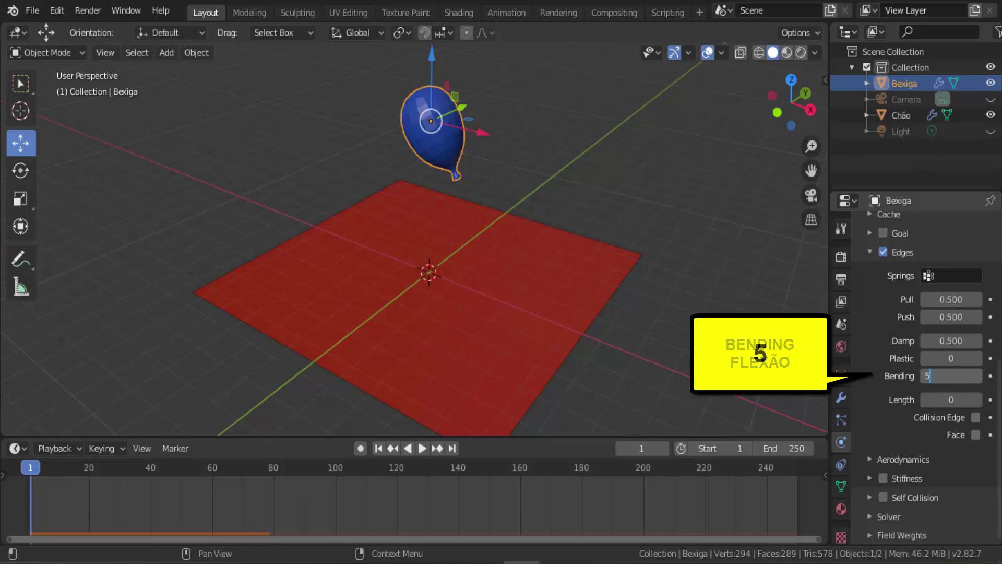
key("Return")
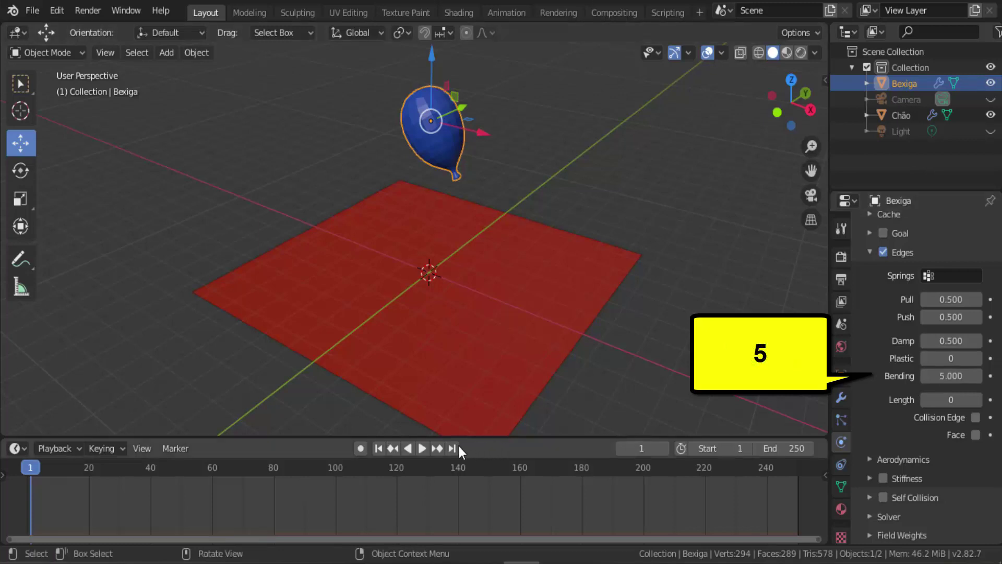
left_click(422, 449)
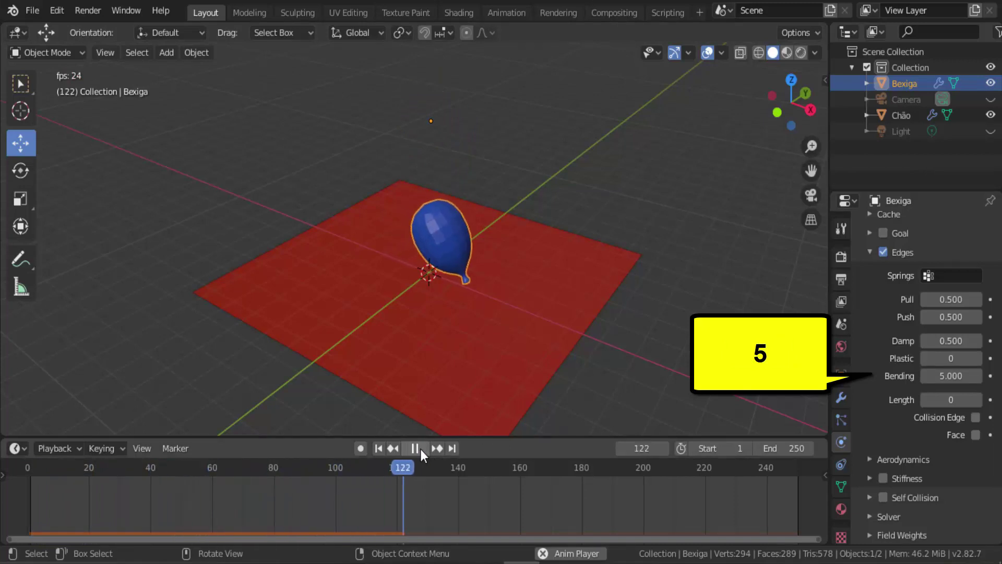
left_click(421, 448)
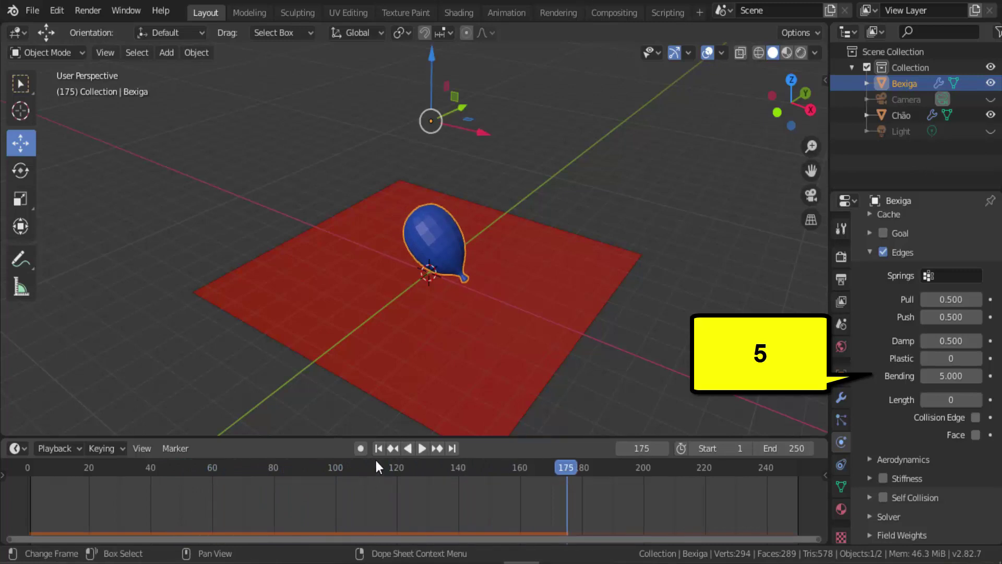
left_click(382, 450)
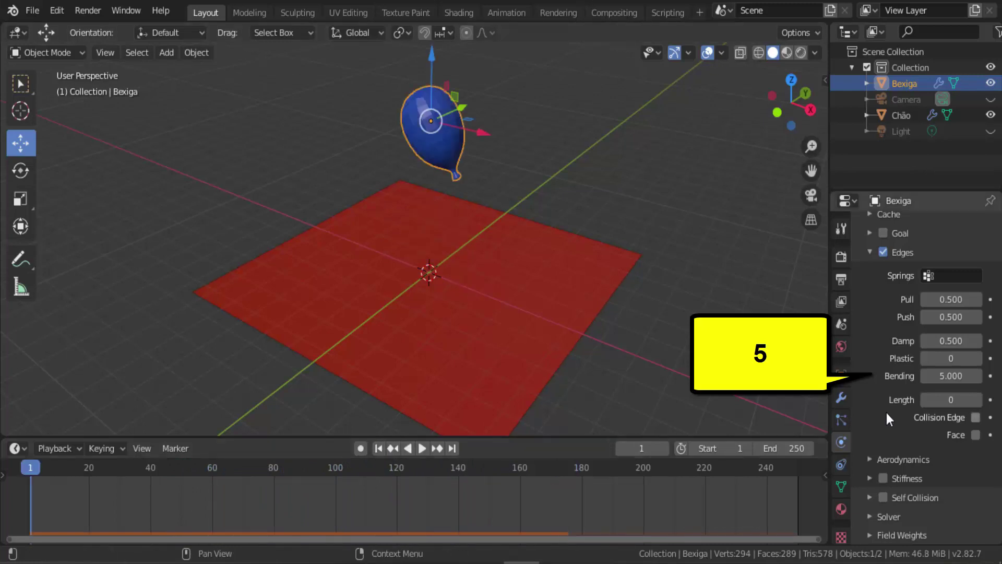
- Set the balloon's edge Bending to 10, play the simulation to test the impact, and return to the first frame
double_click(938, 376)
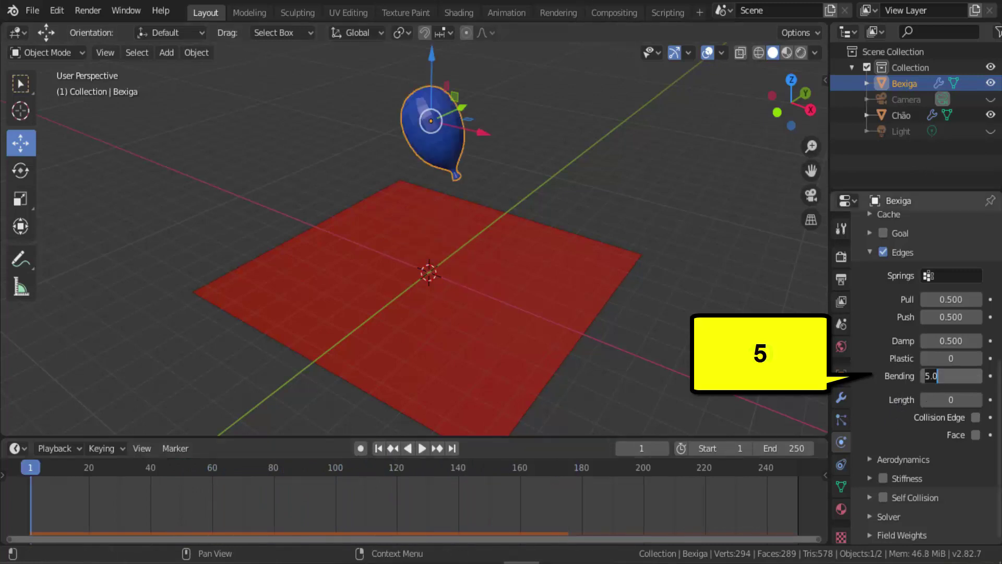
type("10")
key("Return")
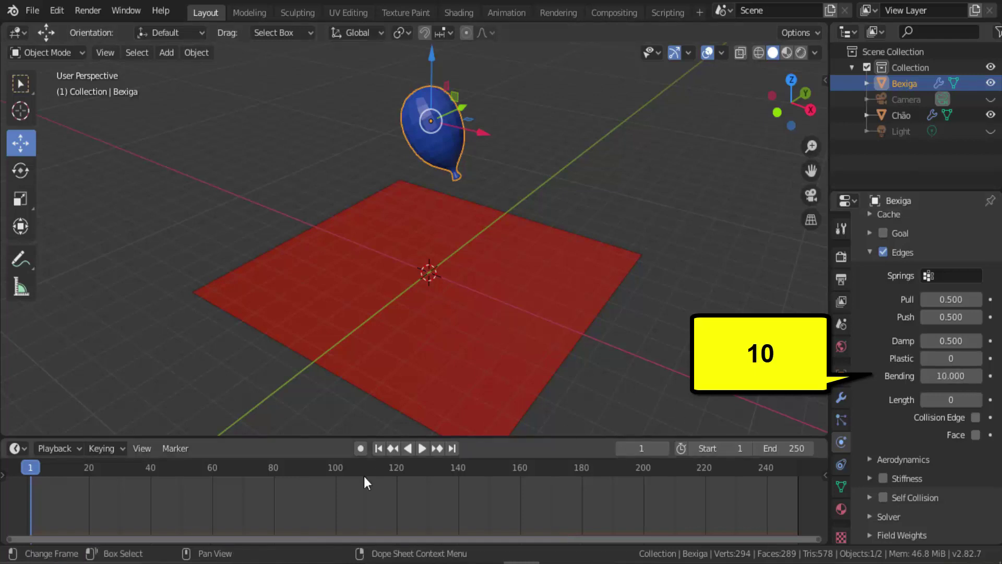
left_click(422, 448)
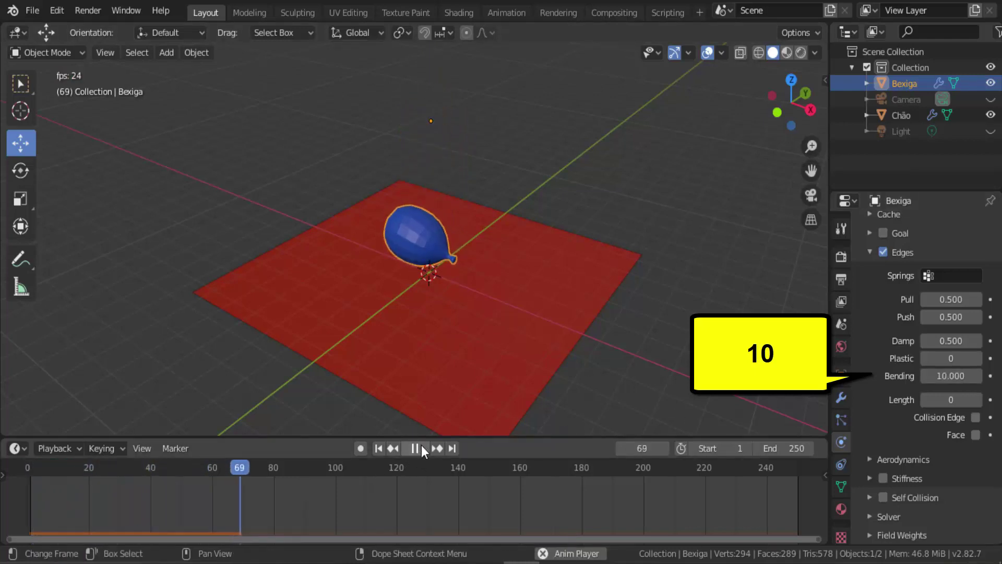
left_click(421, 448)
left_click(378, 447)
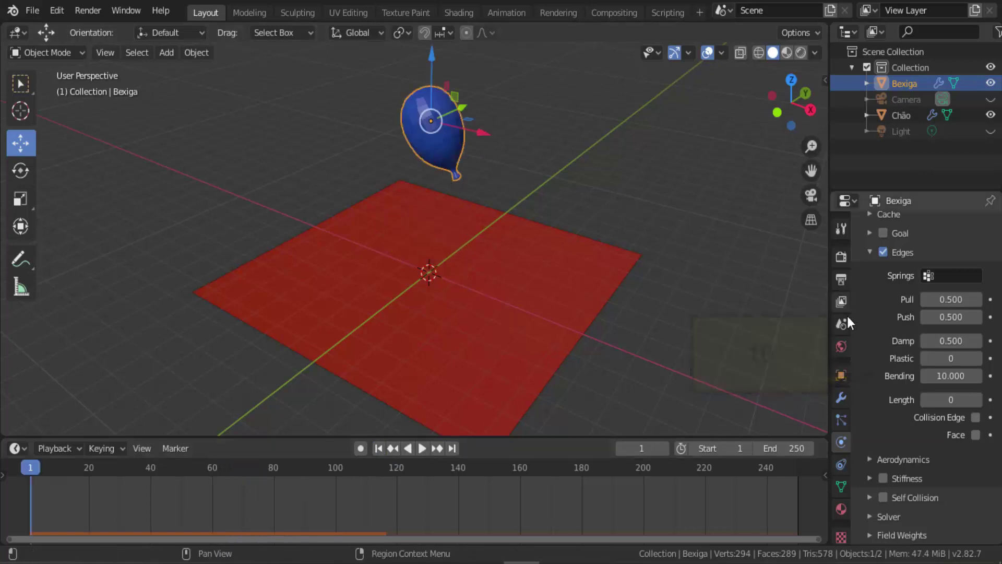
- Set the balloon's edge Push to 0.9, then play the simulation and stop it once the balloon has landed
left_click(934, 317)
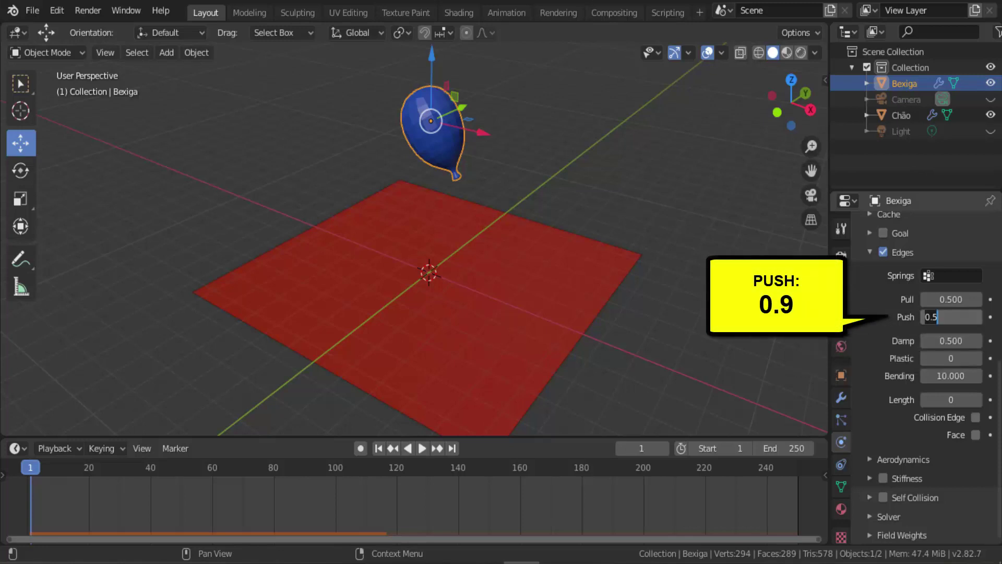
type("0.9")
key("Return")
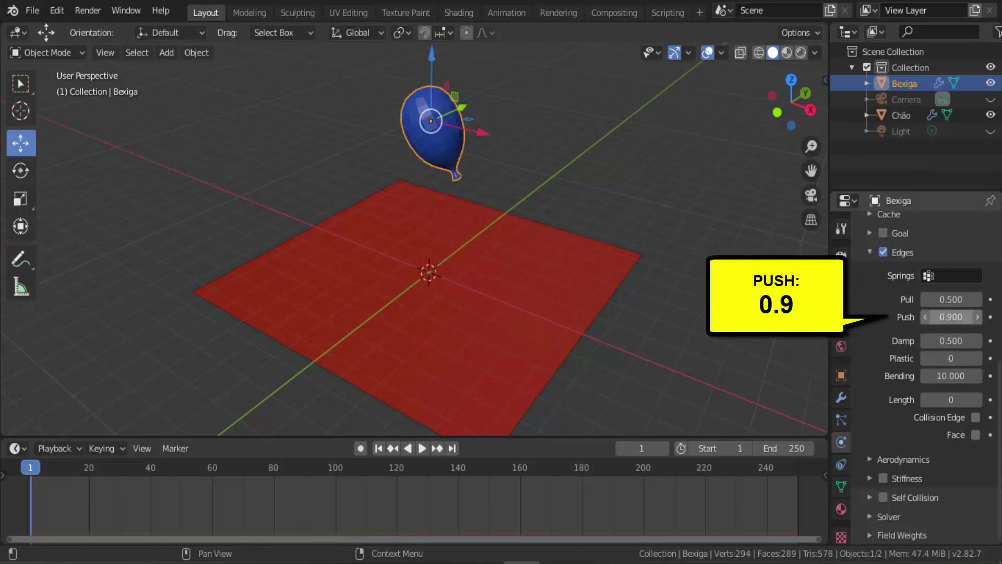
left_click(422, 449)
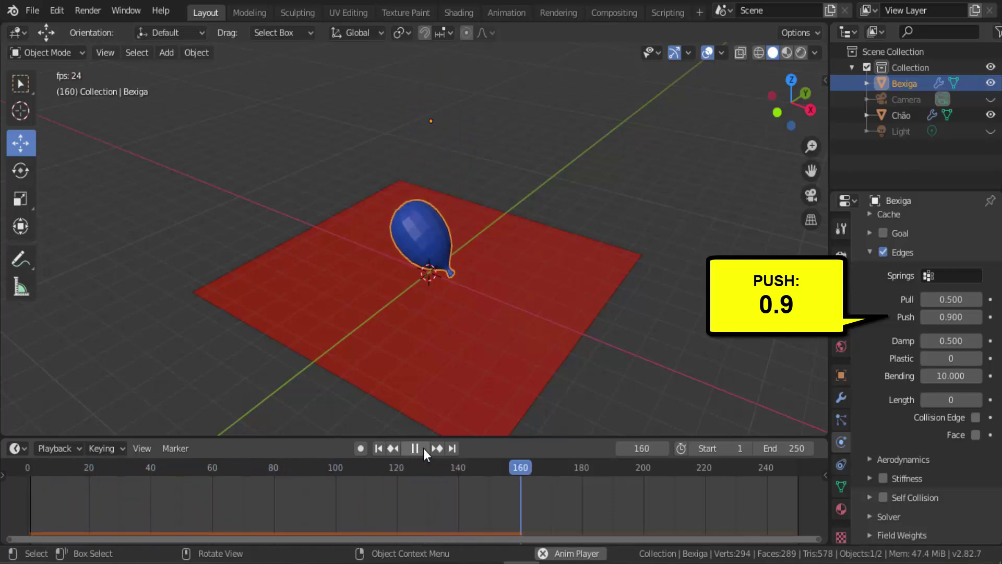
left_click(424, 448)
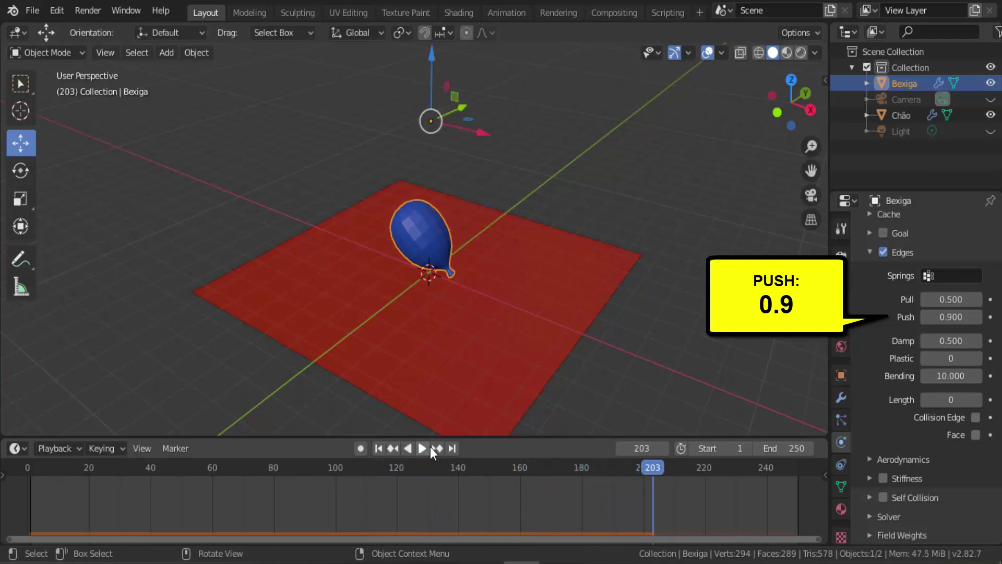
- Set the balloon's edge Push to 0.2 and test it by playing the simulation from the first frame
left_click(959, 313)
type("0.2")
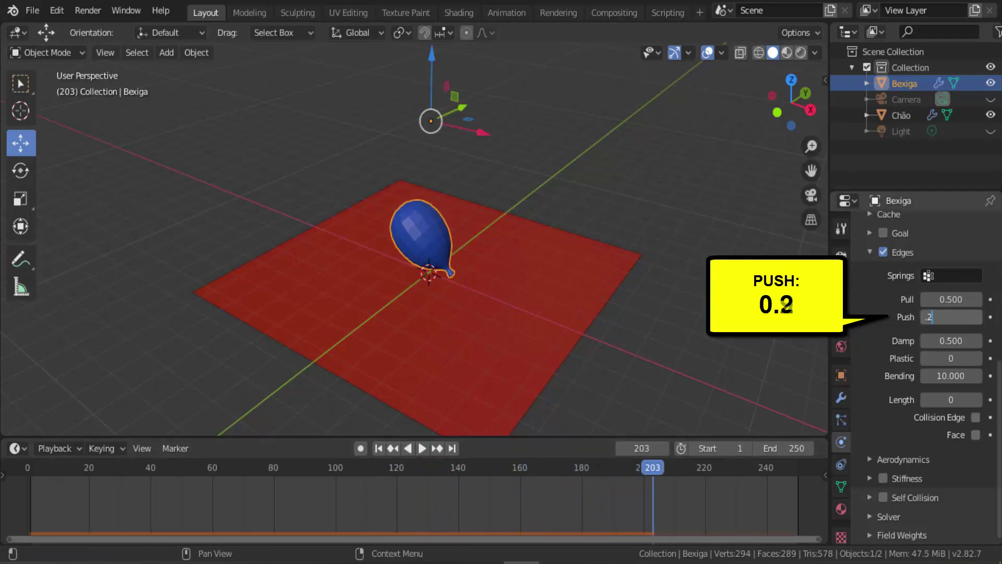
key("Return")
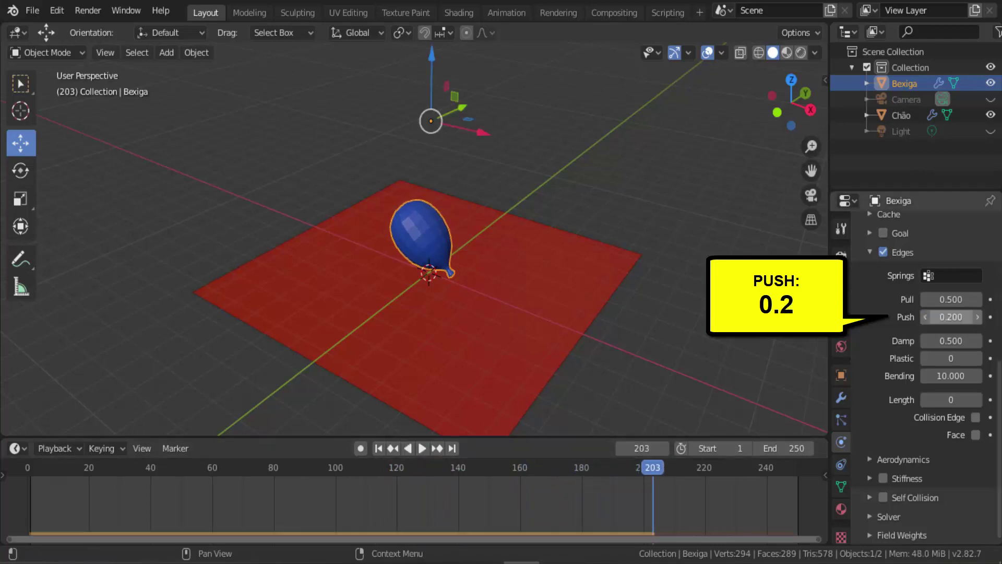
left_click(383, 451)
left_click(421, 449)
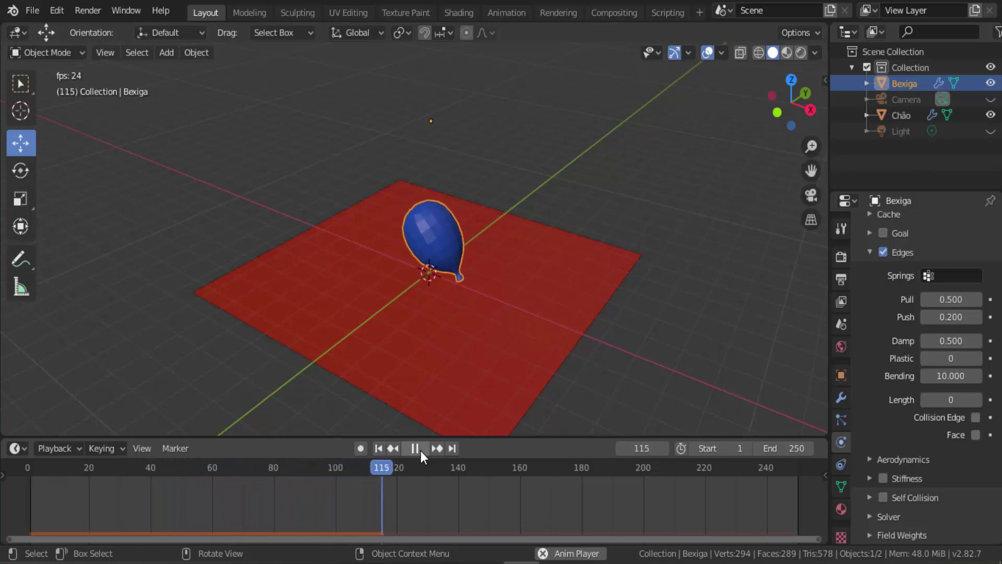
left_click(421, 450)
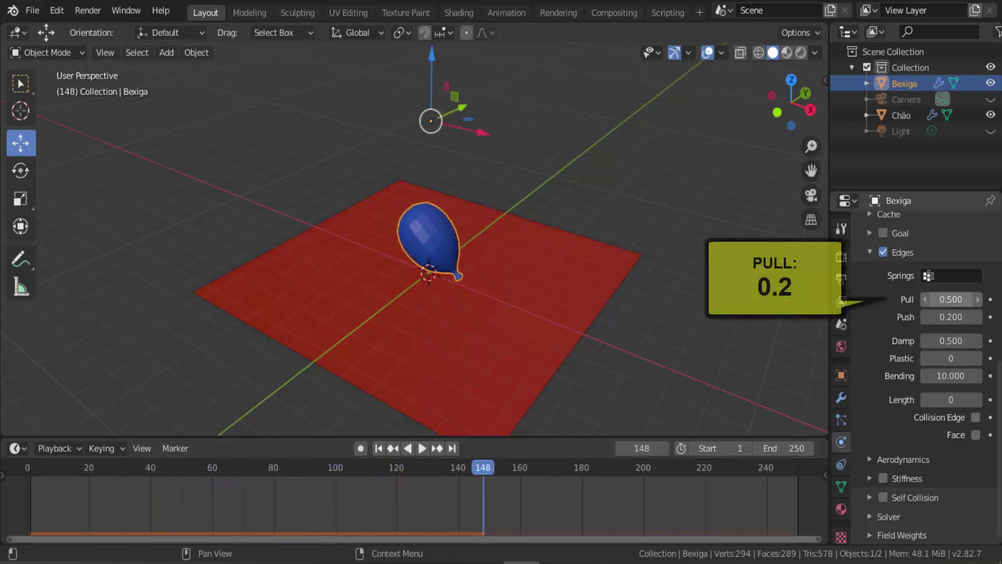
- Set the balloon's Soft Body edge Pull to 0.2 and test it by playing the simulation from the first frame
left_click(948, 301)
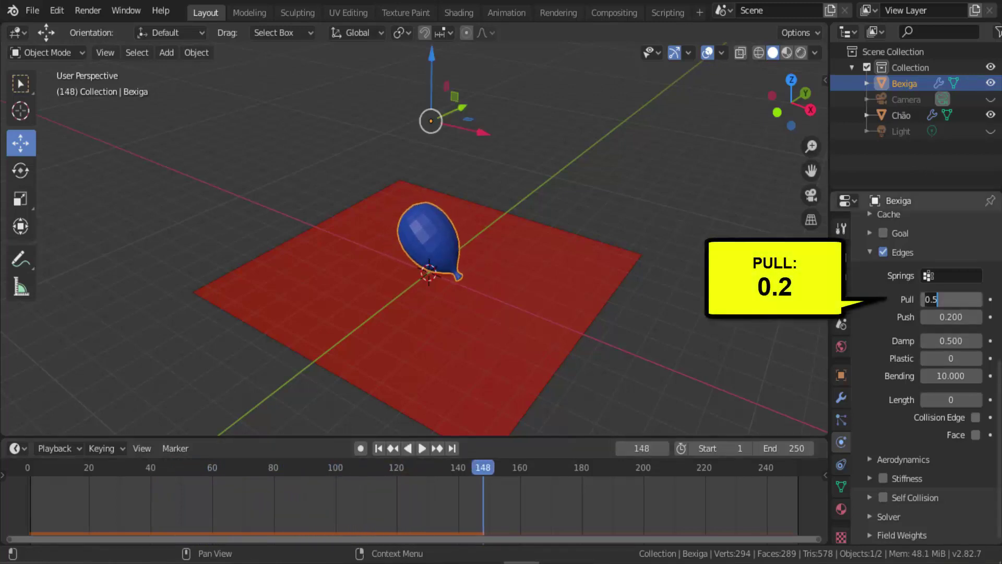
type(".2")
key("Return")
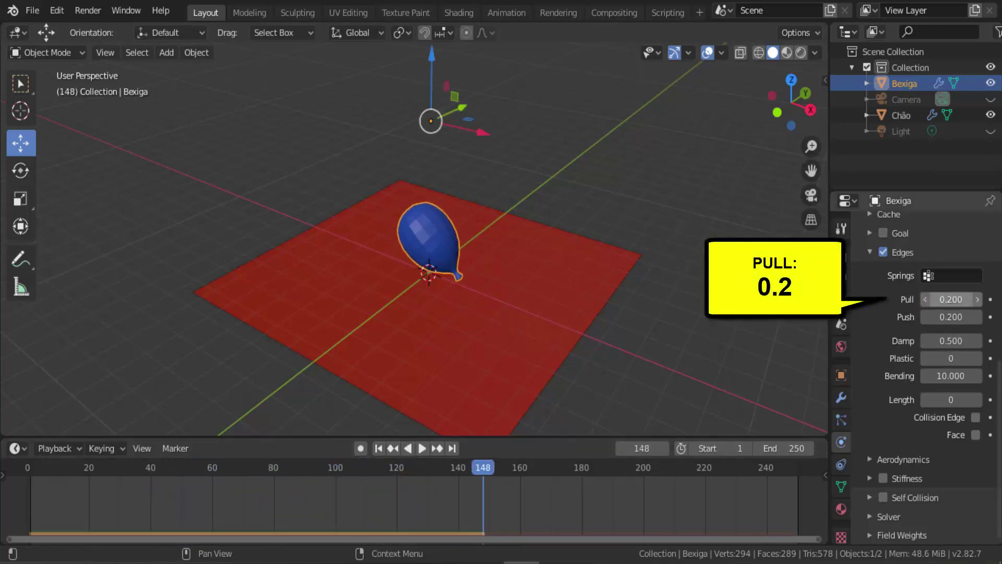
left_click(379, 448)
left_click(421, 448)
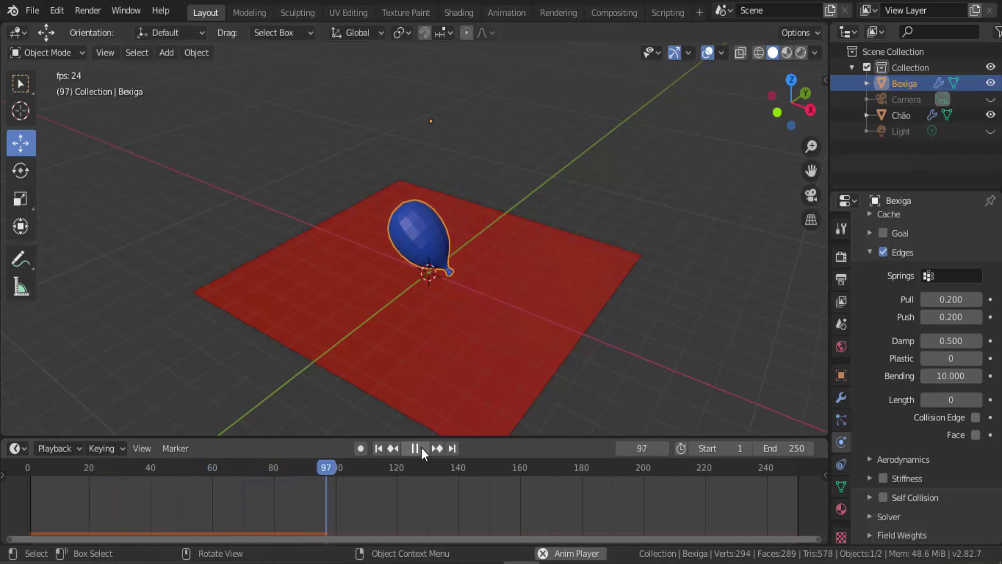
left_click(421, 448)
- Lower the balloon's edge Pull to 0, then play the simulation from the first frame and stop it after the impact
left_click_drag(951, 299, 921, 300)
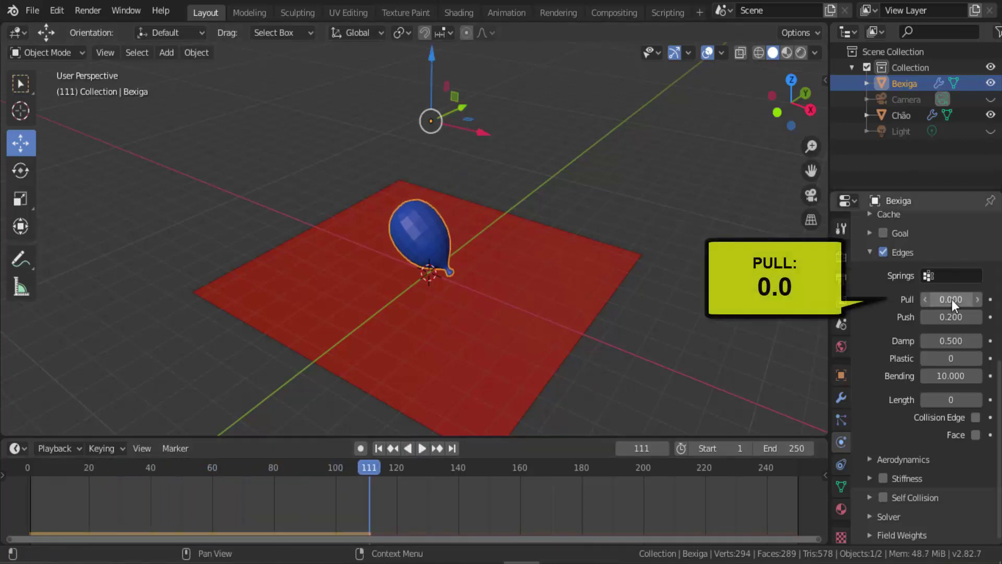
left_click(380, 449)
left_click(422, 449)
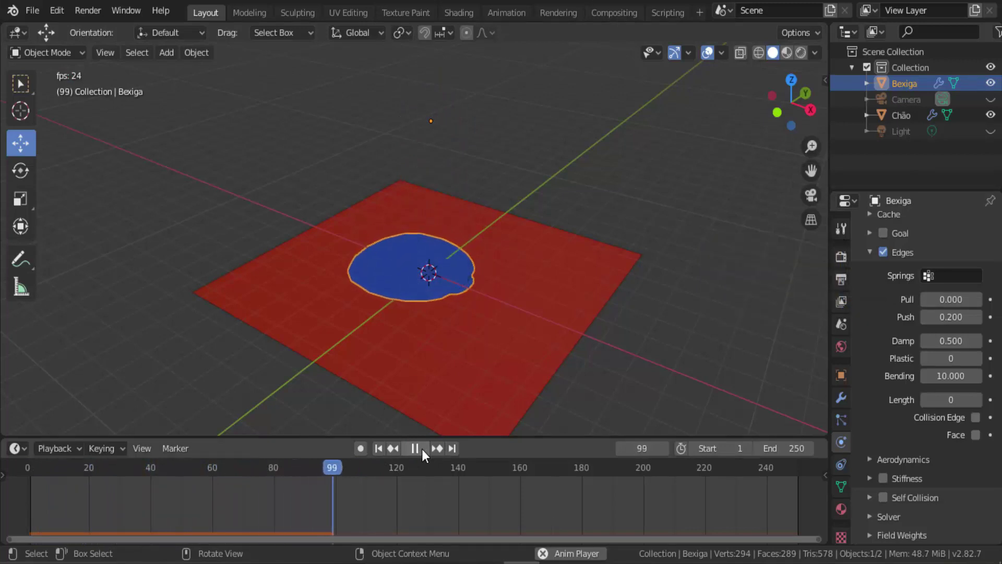
left_click(421, 449)
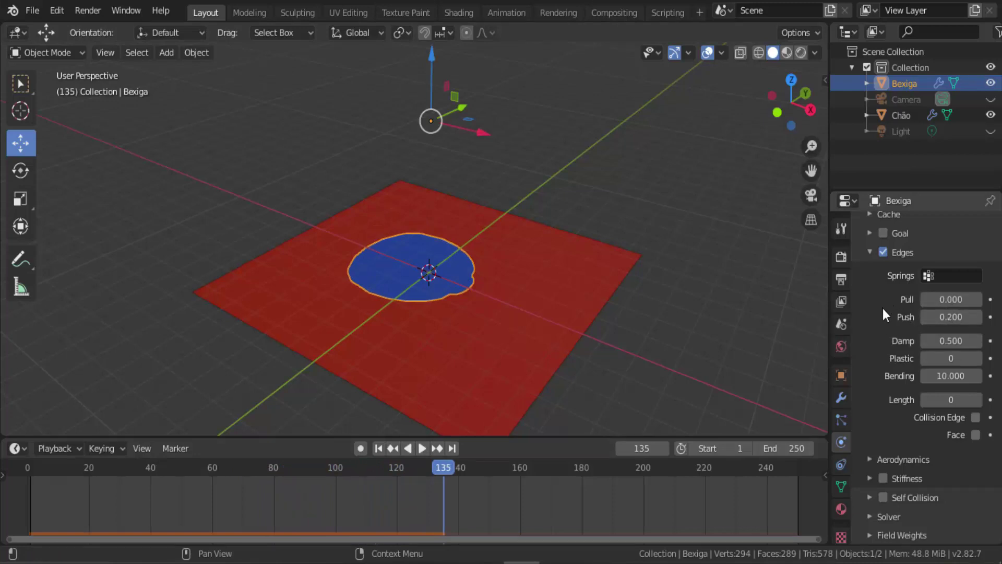
- Set both the edge Pull and Push of the balloon to 0.5 and test them by playing the simulation from the start
left_click(951, 300)
key("BackSpace")
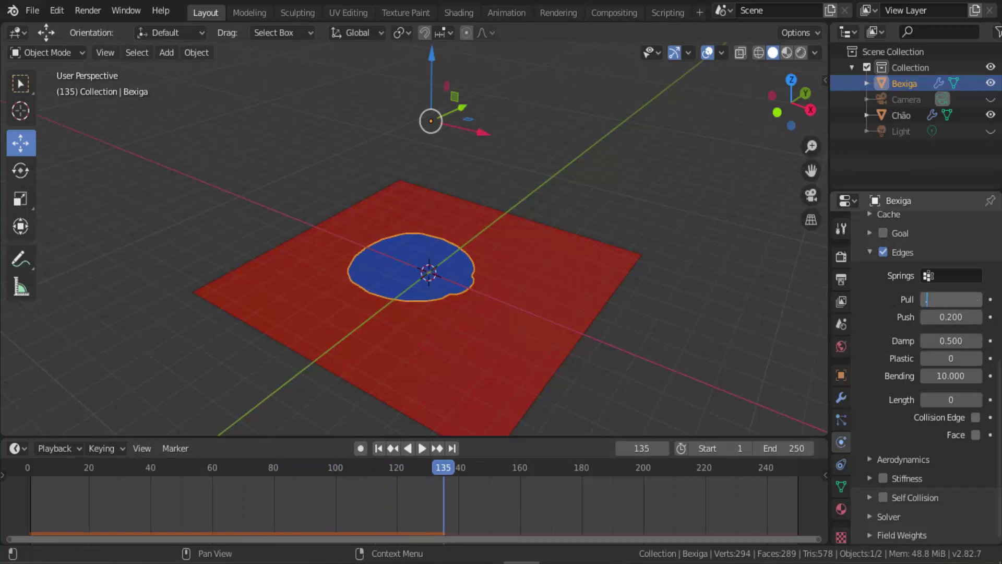
type("0.5")
key("Return")
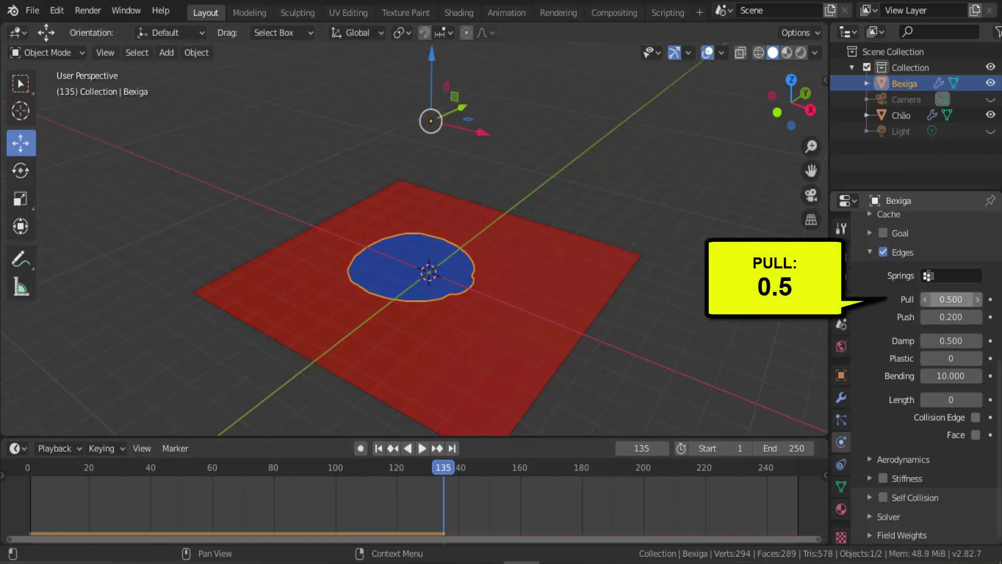
left_click(942, 315)
type("0.5")
key("Return")
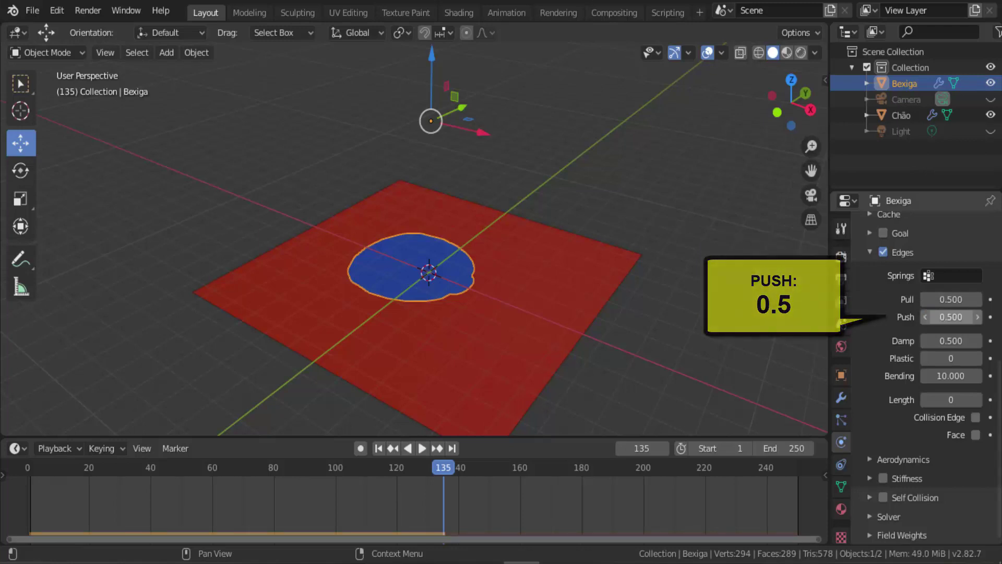
left_click(378, 449)
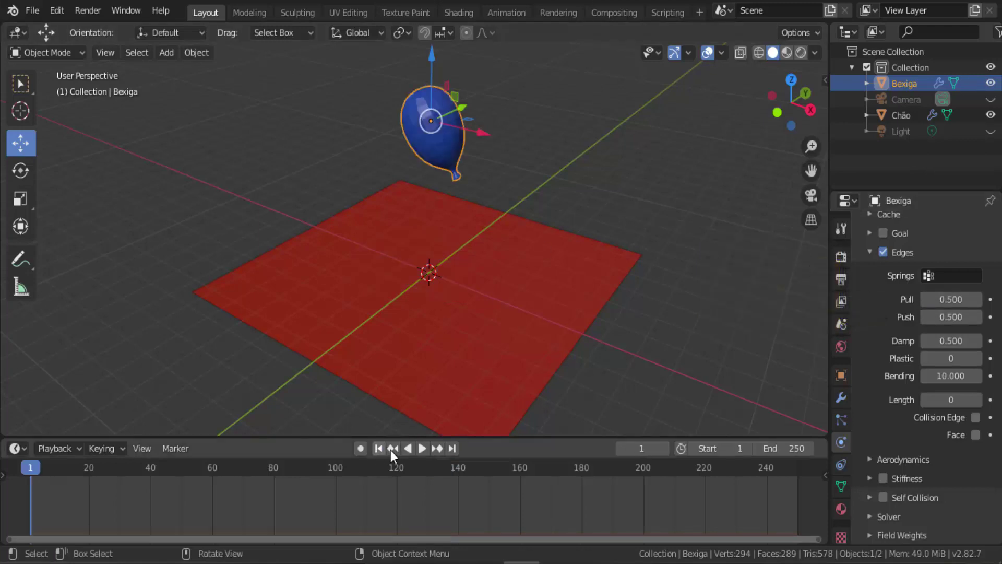
left_click(424, 449)
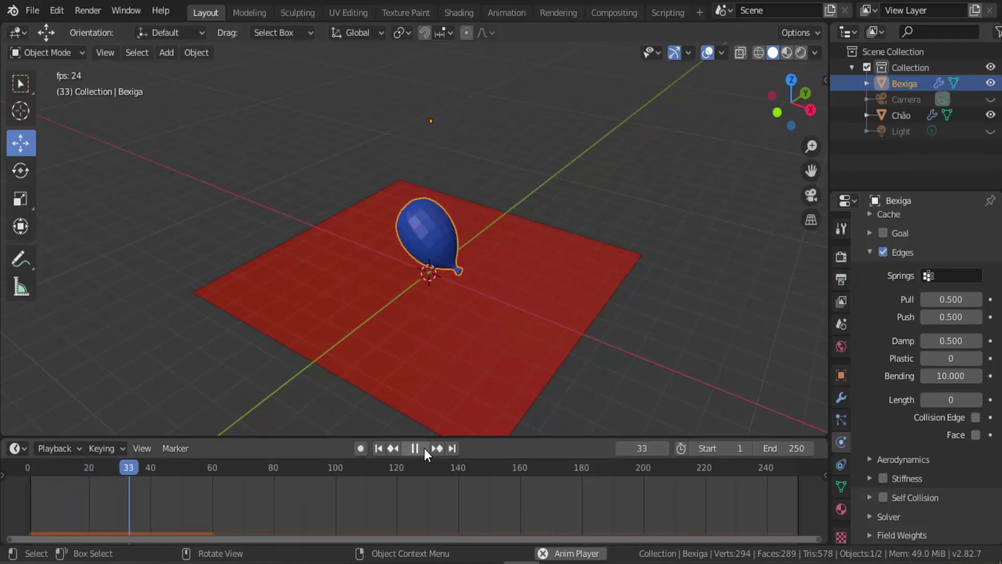
left_click(424, 449)
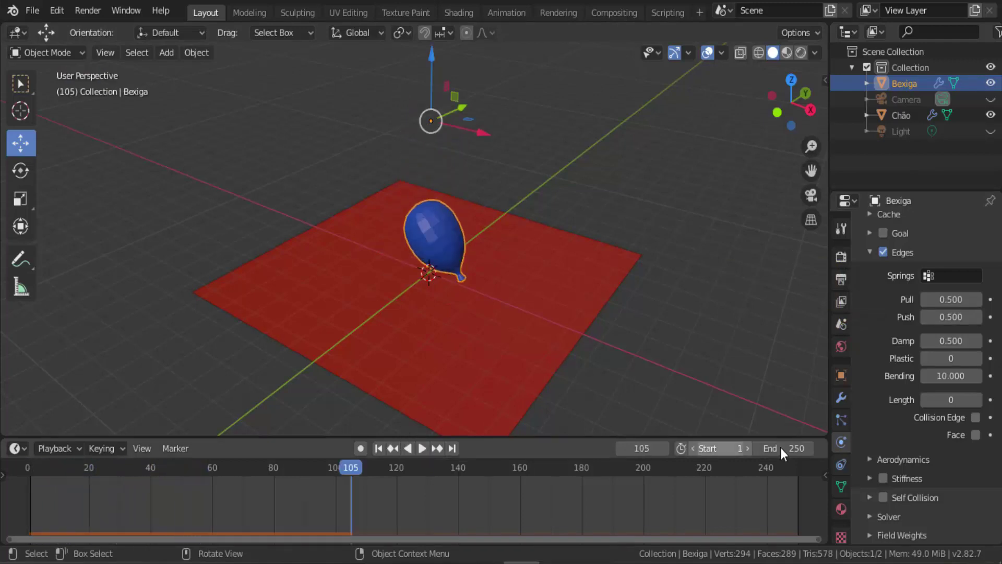
- Set the balloon's edge Bending to 0.2, then play the simulation from the first frame and stop it after landing
left_click(944, 372)
type("0.2")
key("Return")
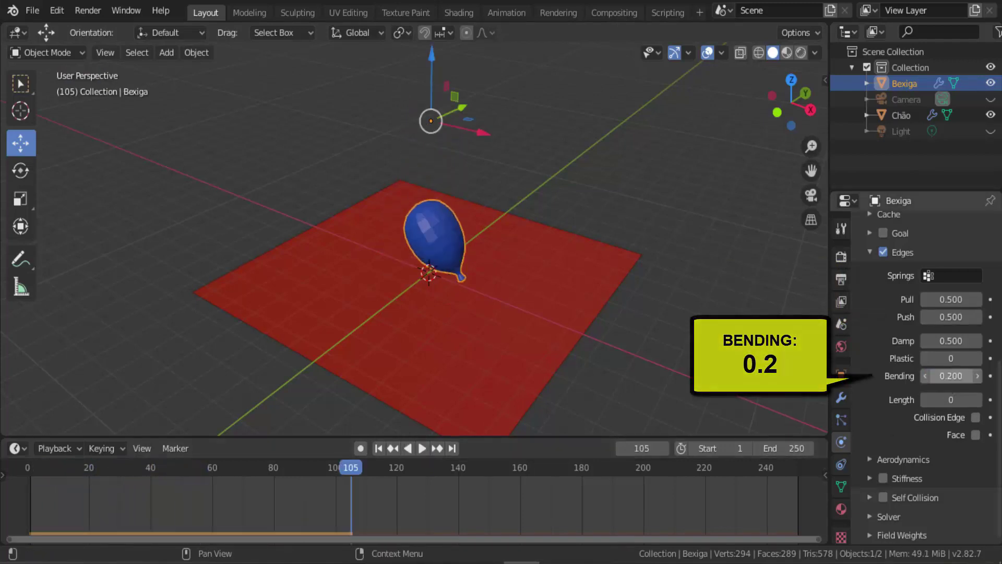
left_click(378, 449)
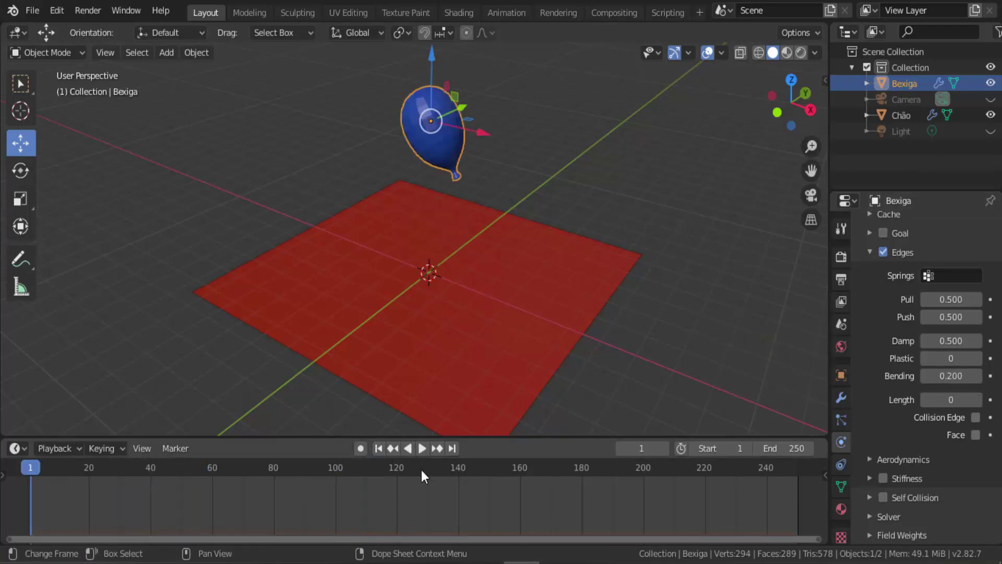
left_click(421, 449)
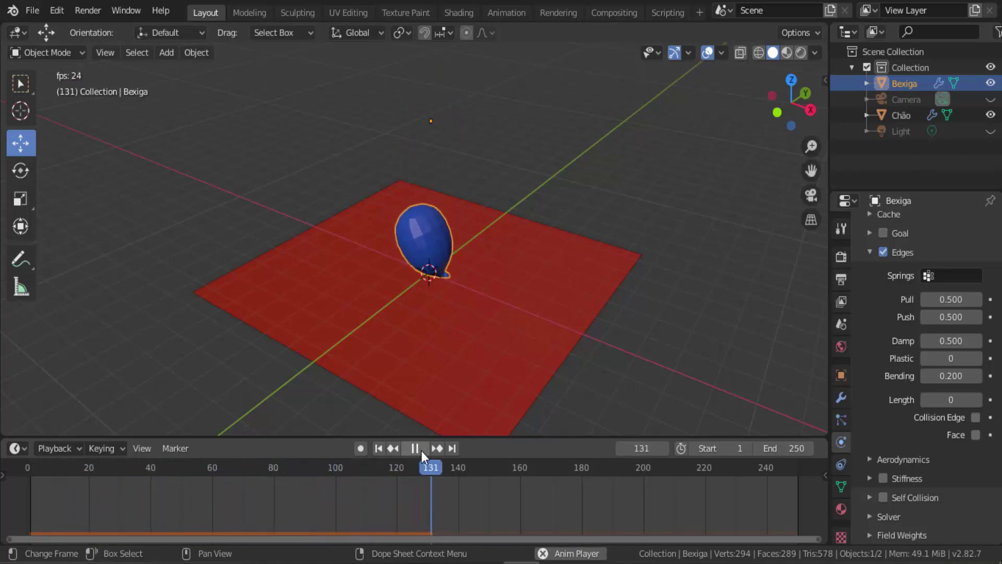
left_click(421, 450)
- Set the balloon's edge Bending to 2, play the simulation from the first frame, and return to frame 1
left_click(378, 448)
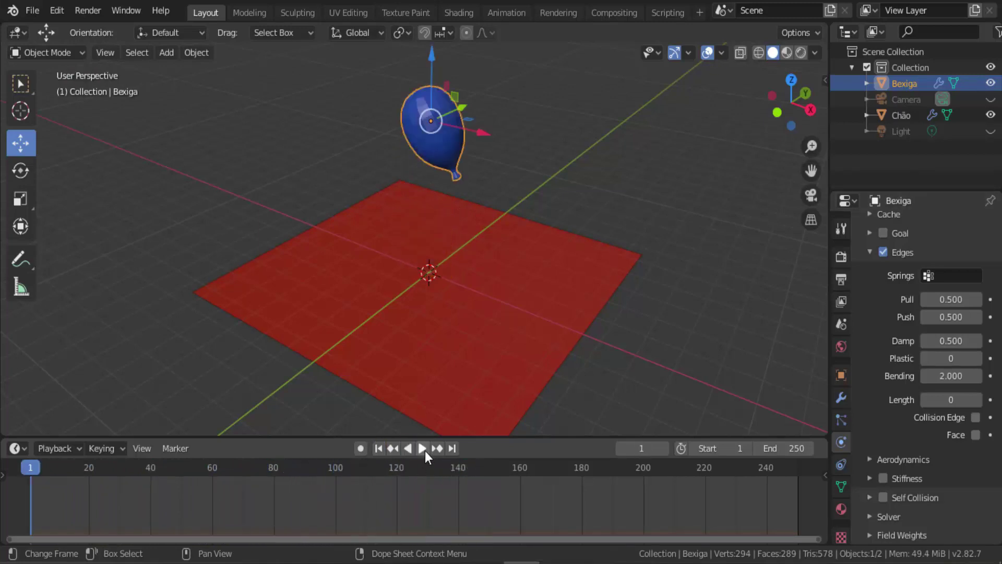
left_click(422, 449)
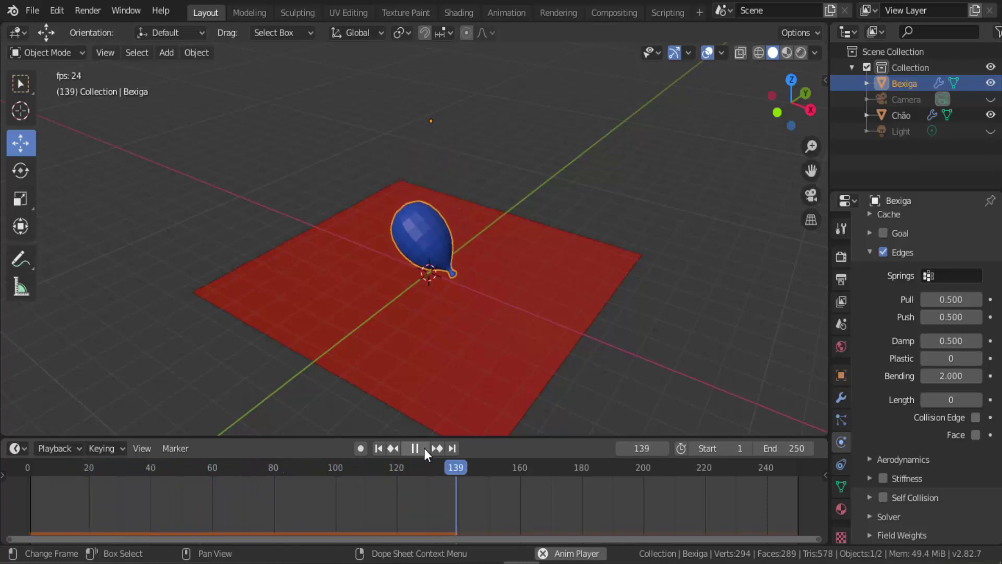
left_click(419, 449)
left_click(379, 448)
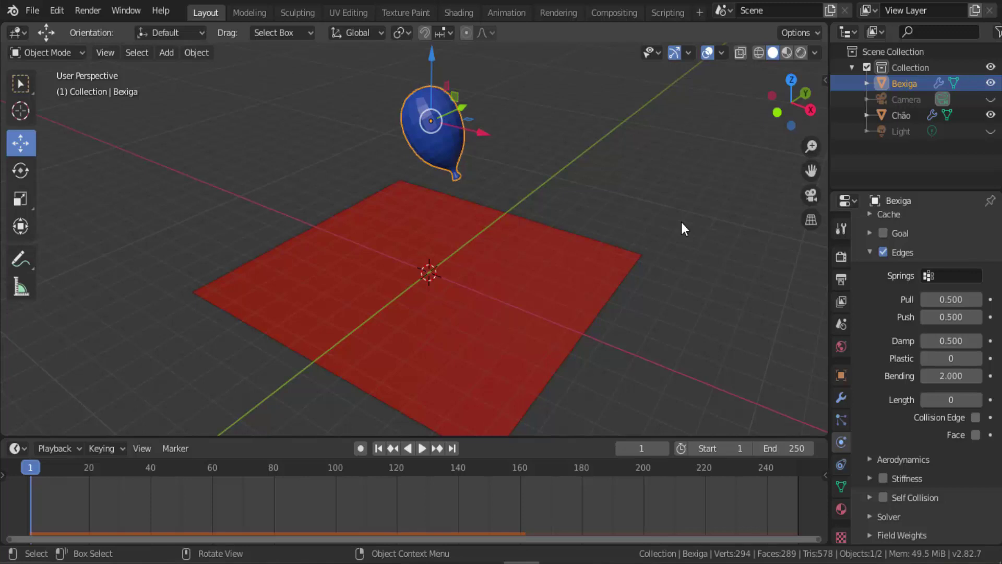
- Enable Self Collision on the balloon's Soft Body, play the simulation to test it, and return to the first frame
left_click(882, 498)
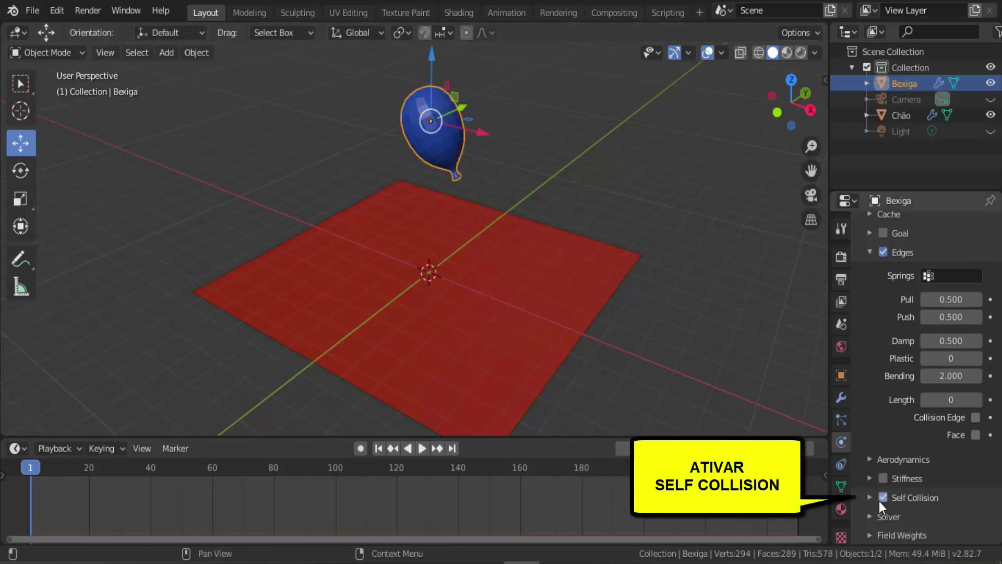
left_click(420, 449)
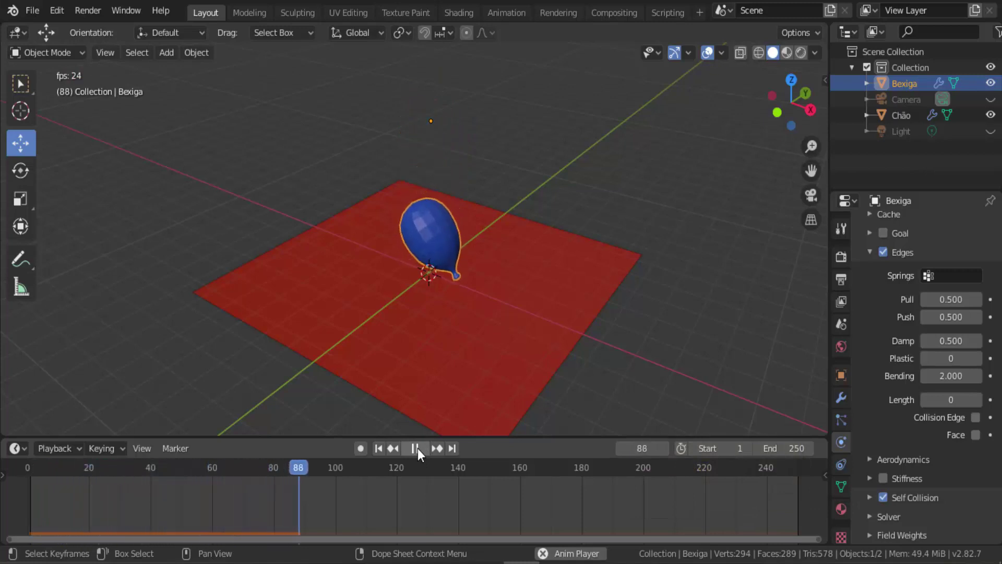
left_click(417, 449)
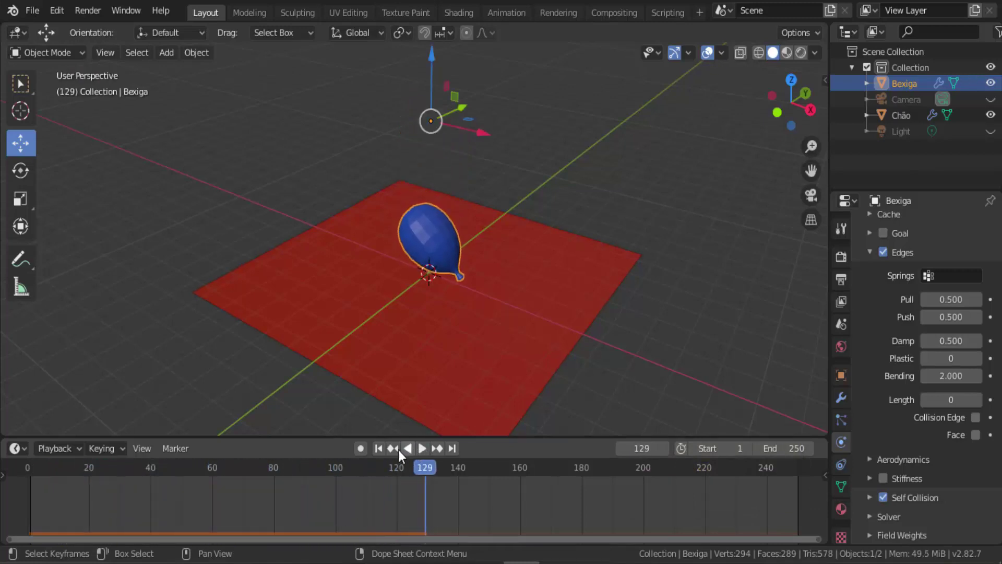
left_click(379, 449)
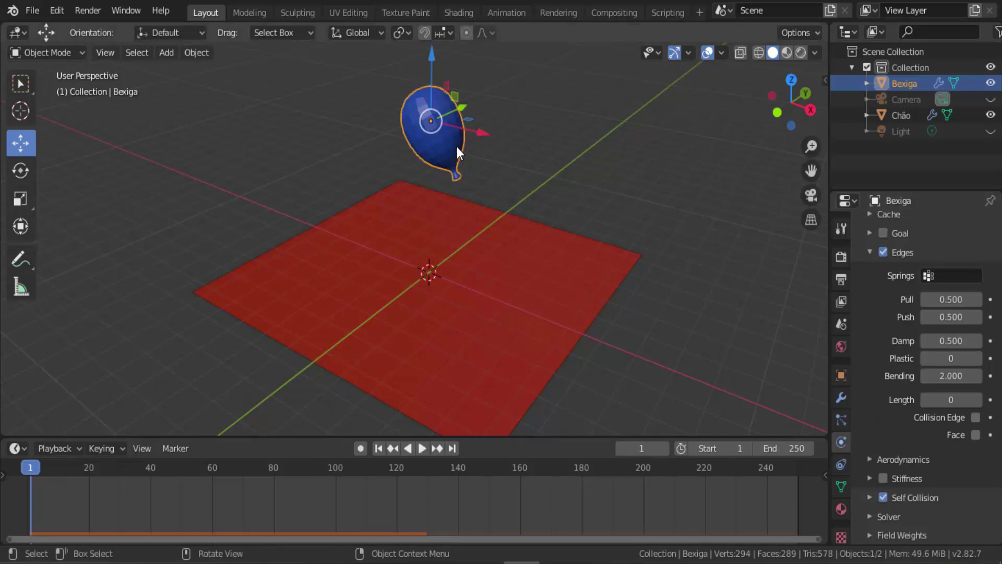
- Set Friction to 50 in the balloon's Soft Body object settings, play the simulation, and return to the first frame
scroll(928, 396, "up", 7)
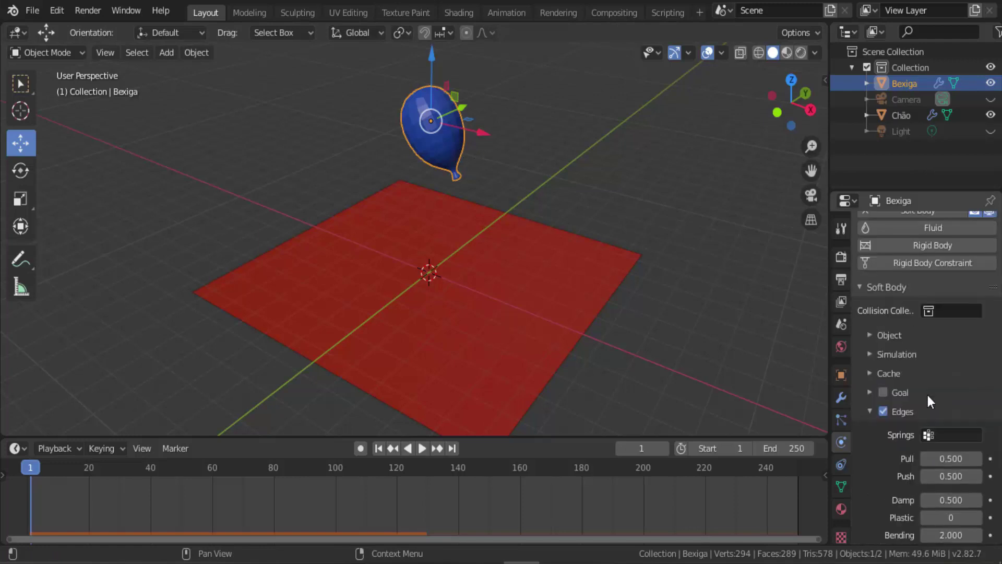
left_click(872, 335)
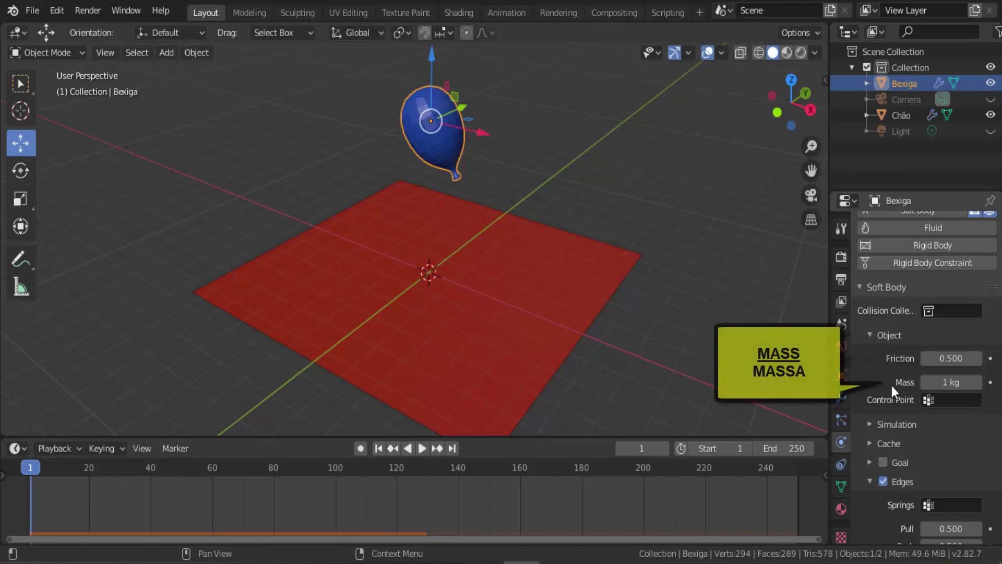
left_click_drag(945, 359, 997, 359)
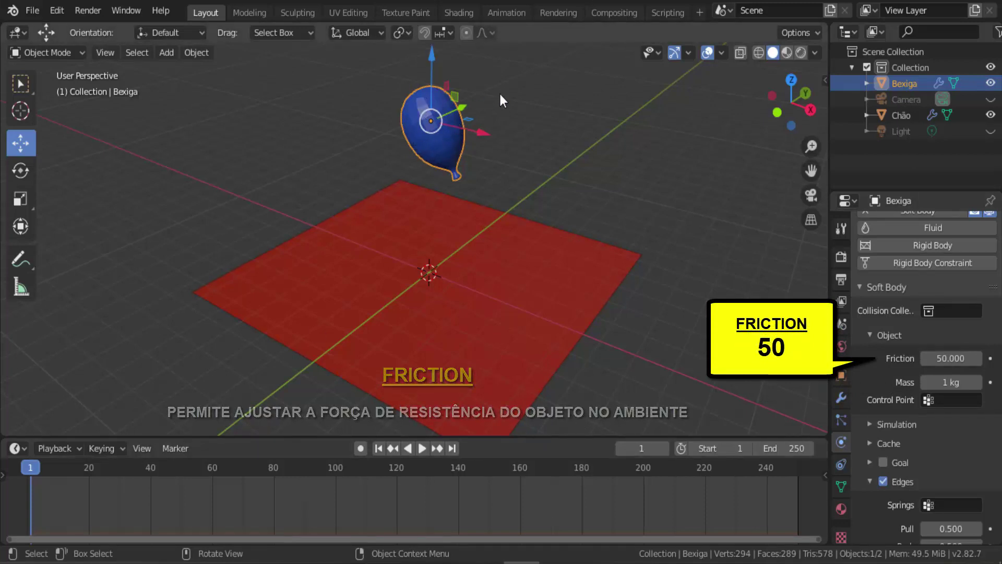
left_click(422, 448)
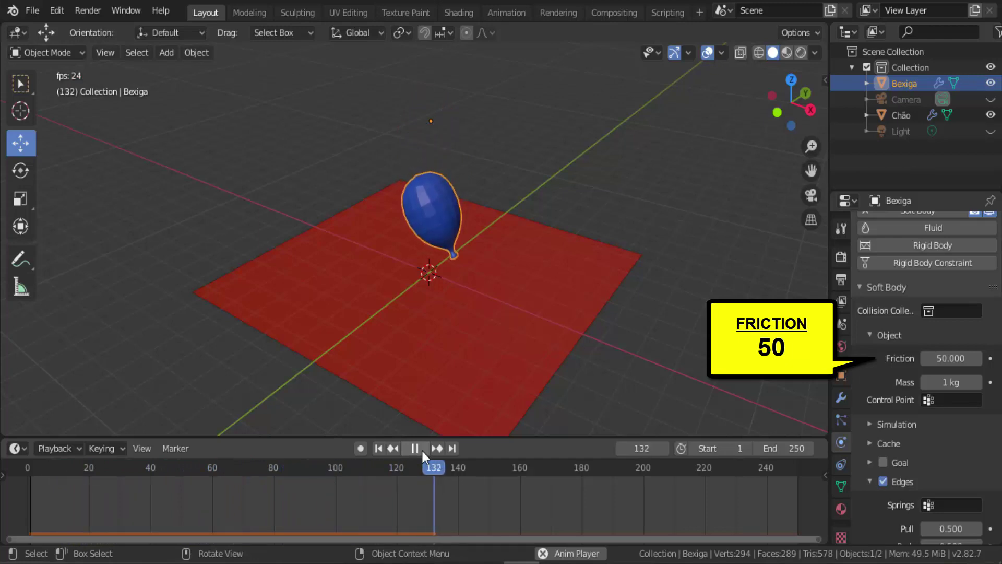
left_click(422, 452)
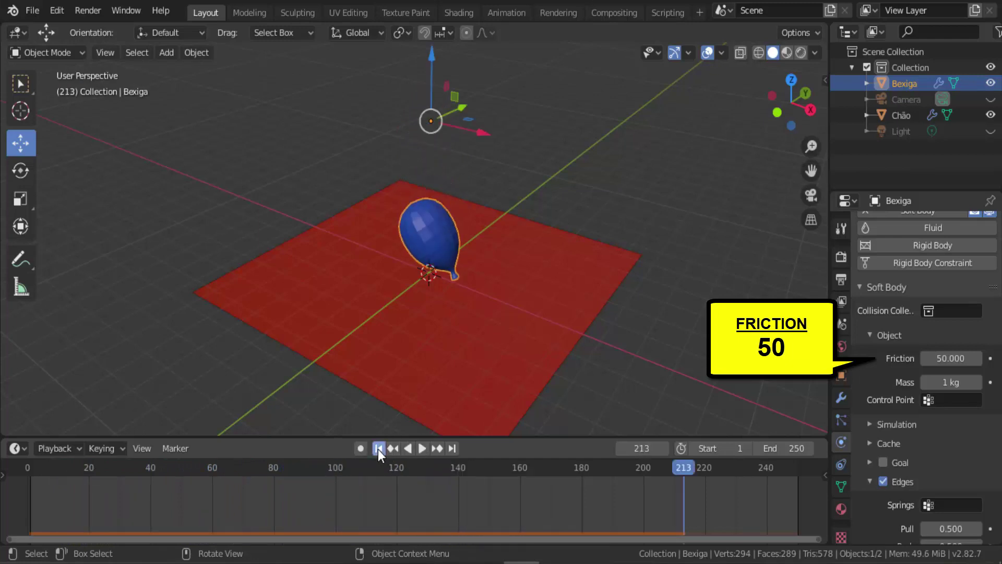
left_click(378, 448)
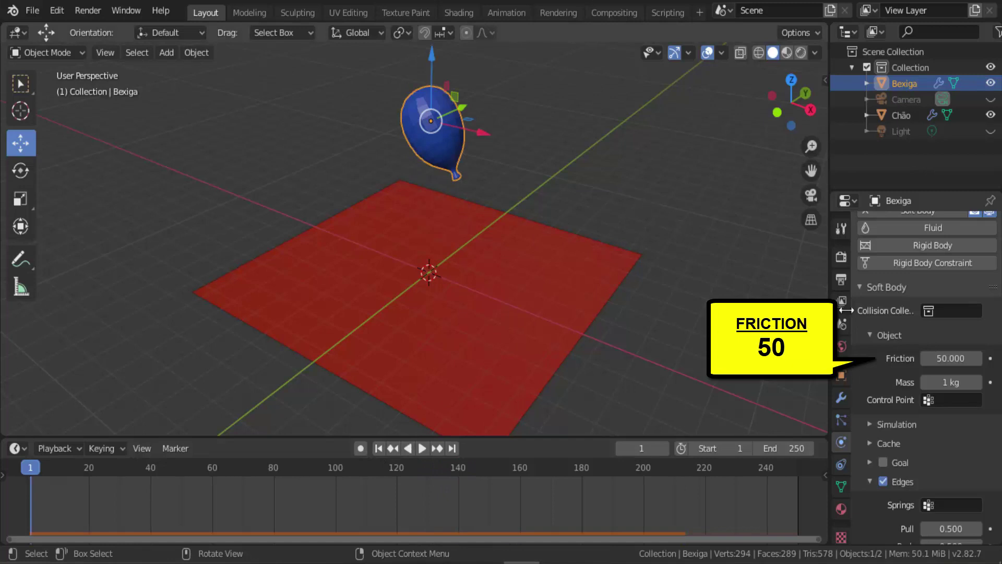
- Reduce the balloon's Soft Body Friction to 0, then play the simulation and stop it after the impact
left_click_drag(951, 358, 944, 358)
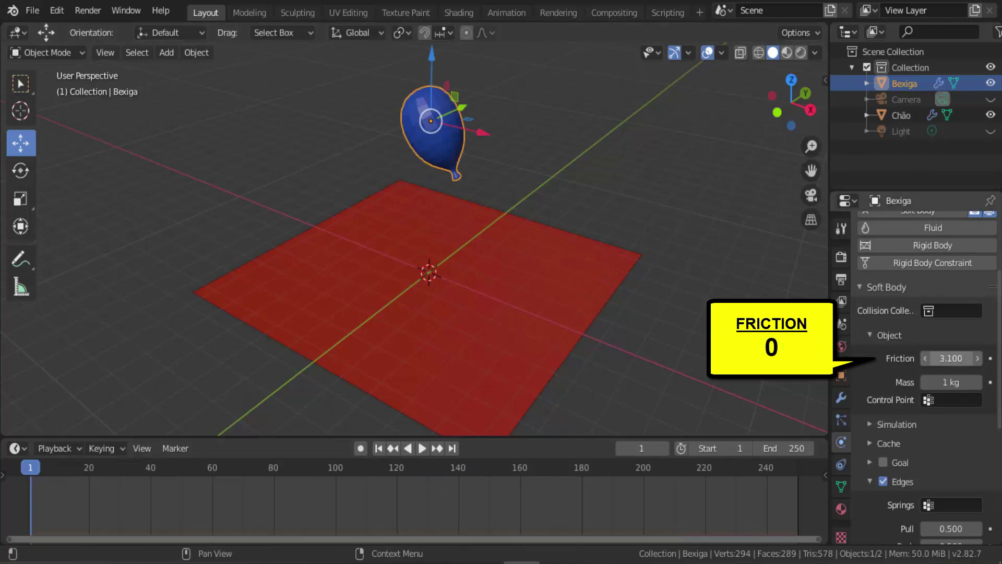
left_click(422, 448)
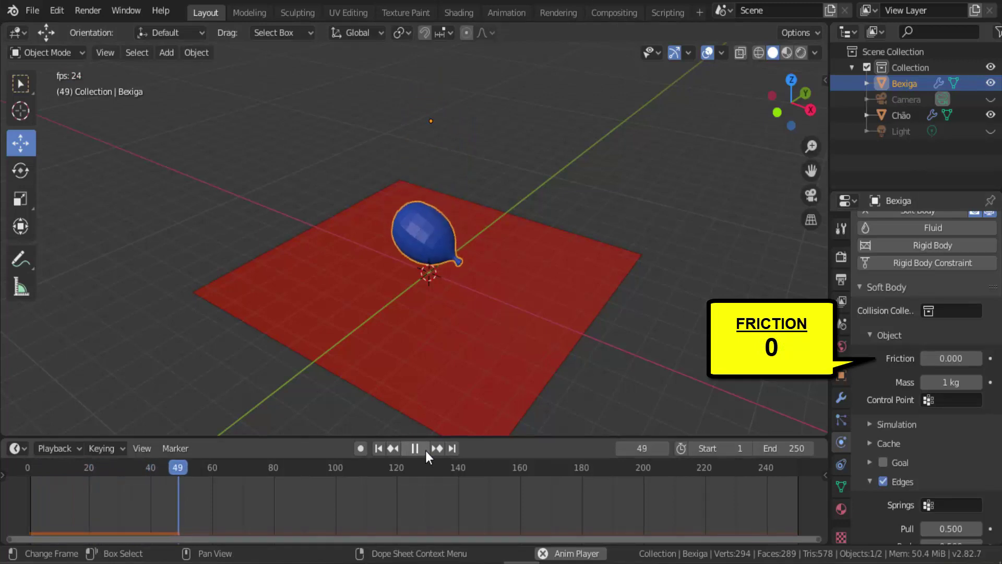
left_click(416, 449)
- Set the balloon's Soft Body Friction to 0.5 and return the timeline to the first frame
left_click(944, 358)
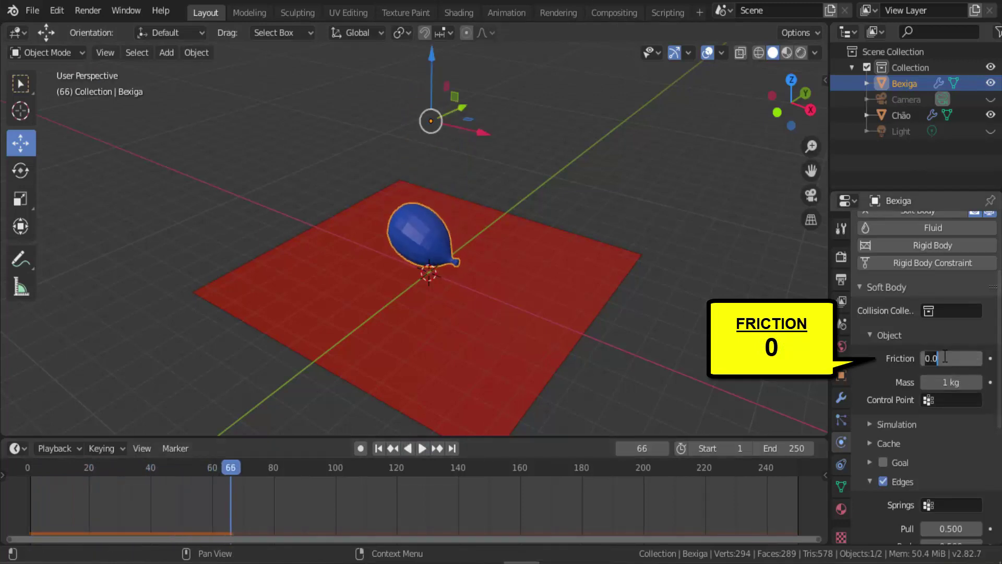
type("0.5")
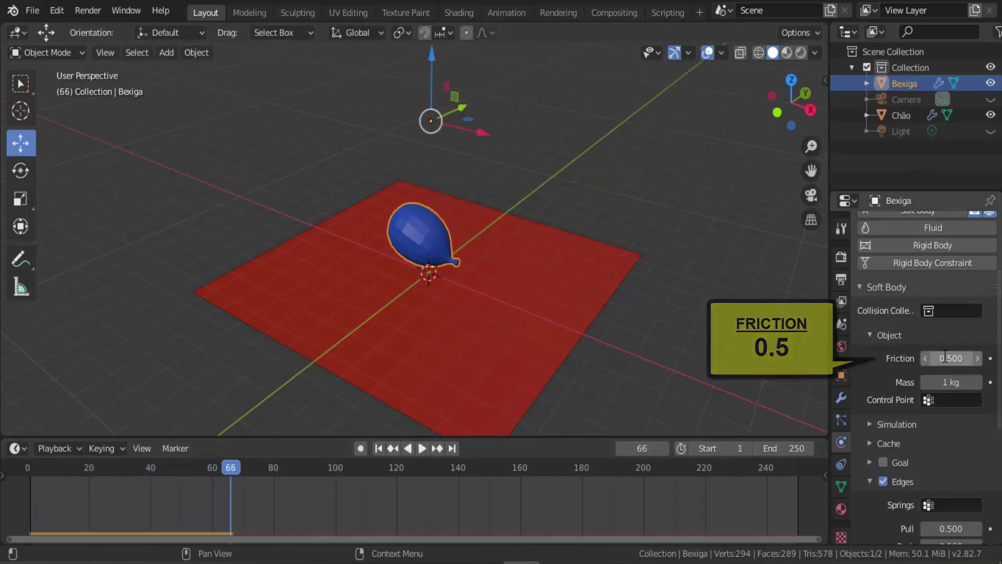
key("Return")
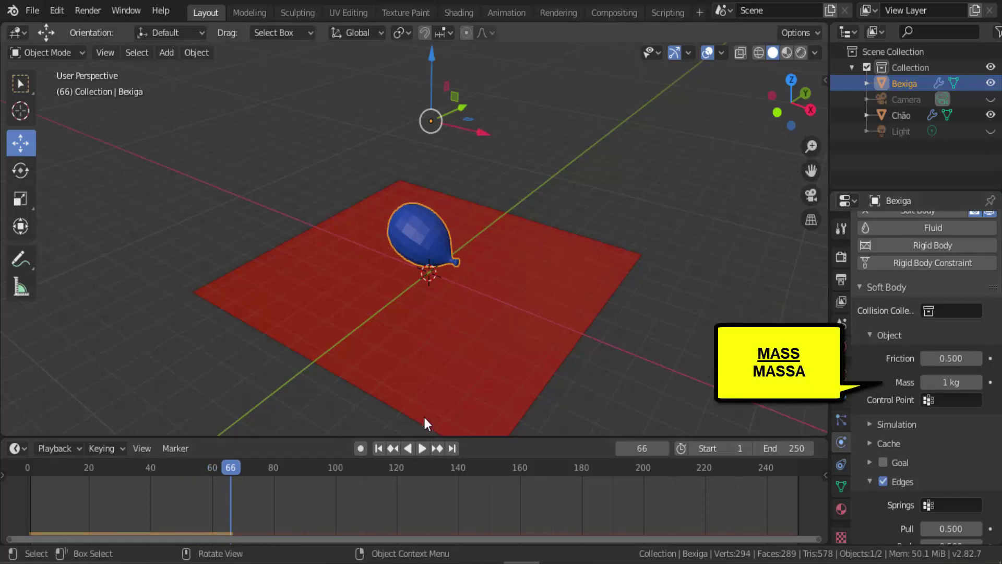
left_click(378, 447)
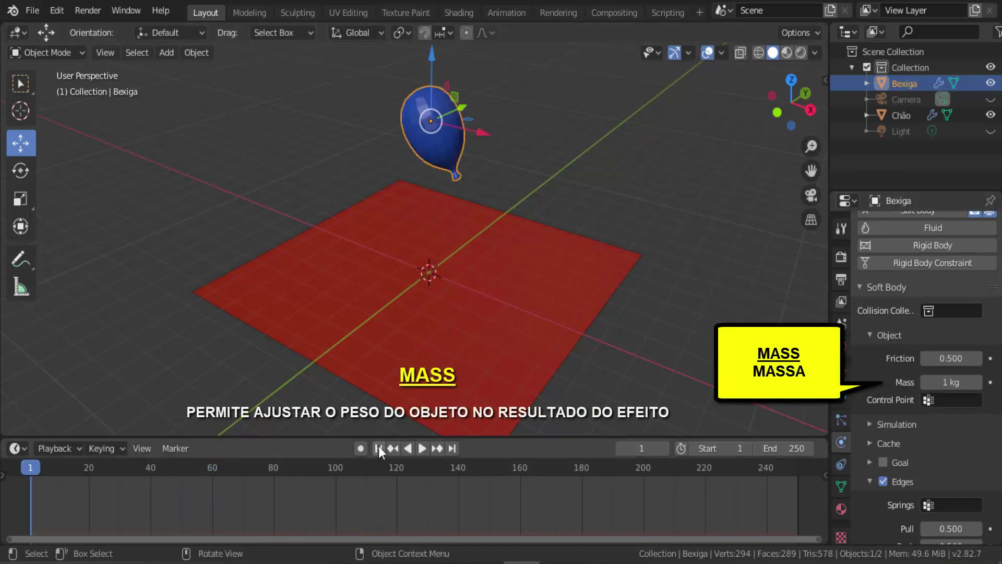
- Set the balloon's Soft Body Mass to 0 kg, then play the simulation and stop it
left_click(953, 384)
type("0.6")
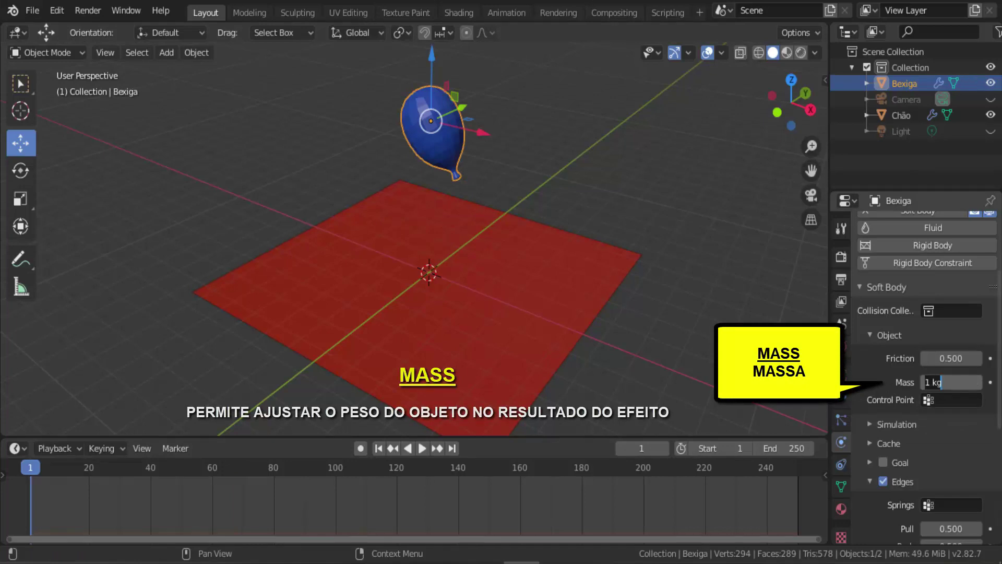
key("Return")
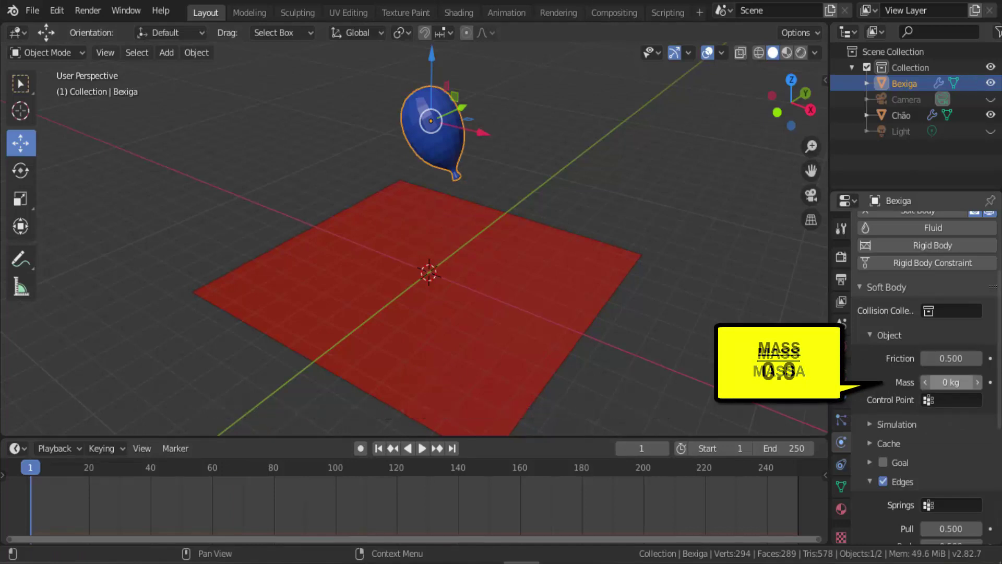
left_click(422, 449)
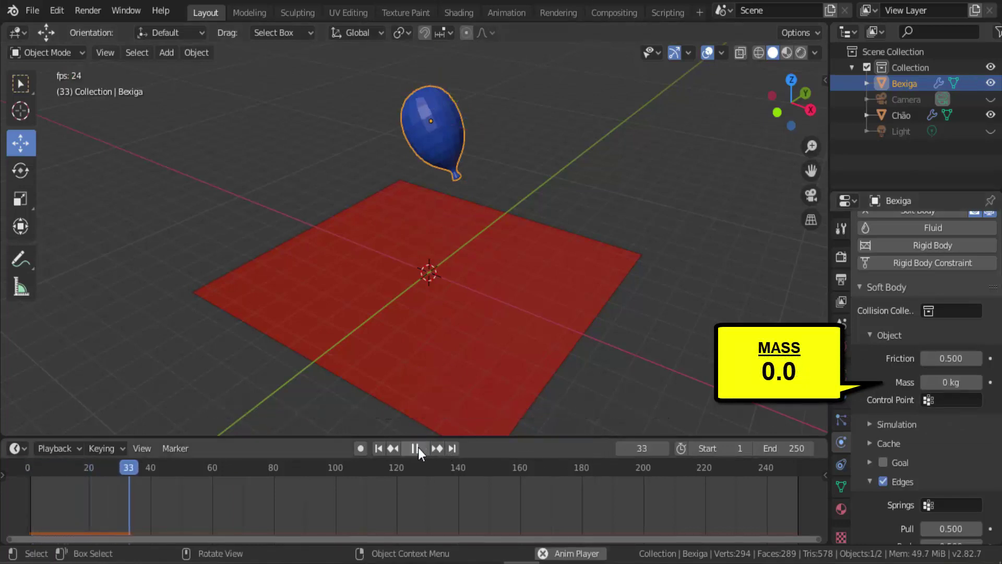
left_click(416, 449)
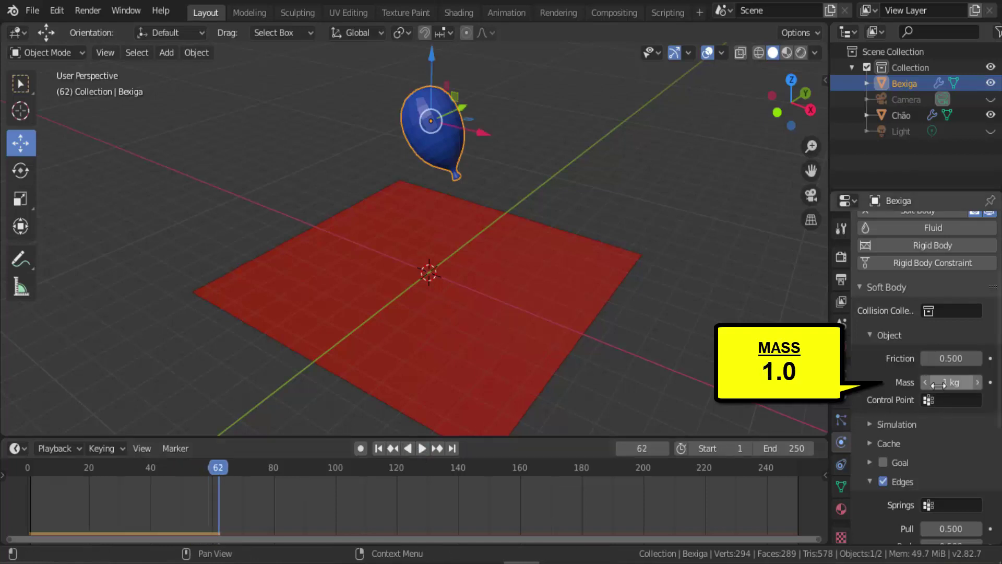
- Set the balloon's Soft Body Mass to 1 kg, then resume the simulation briefly and stop it
left_click(422, 449)
left_click(423, 450)
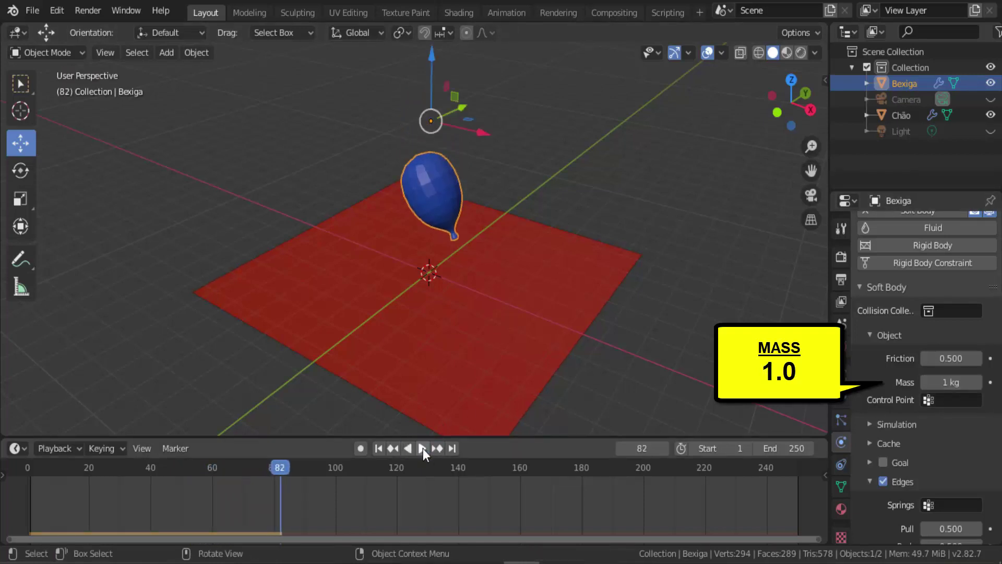
- Raise the balloon's Soft Body Mass to 50 kg and play the simulation from the first frame
left_click(380, 449)
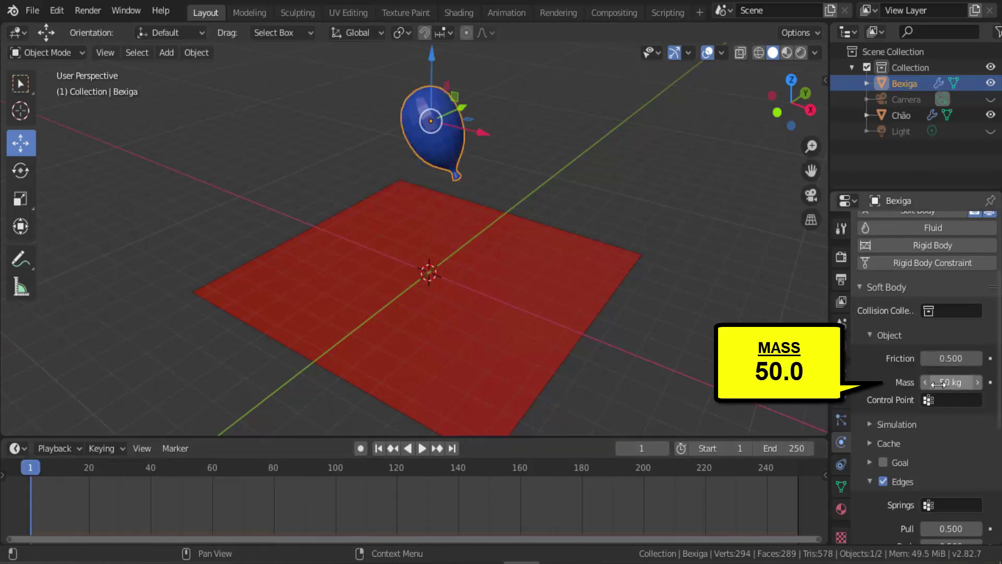
left_click(422, 449)
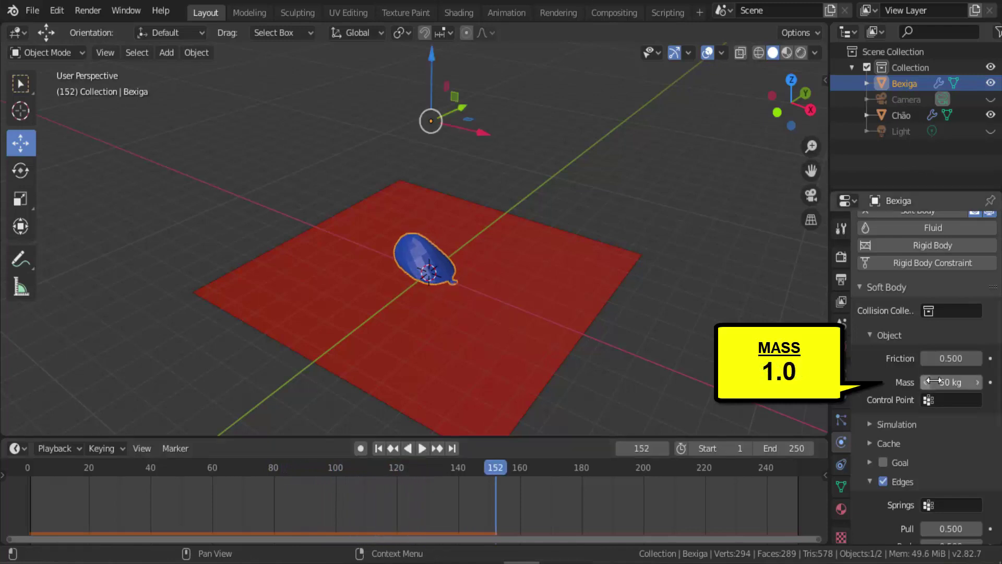
- Reset the balloon's Soft Body Mass to 1 kg and return the timeline to the first frame
type("1")
key("Return")
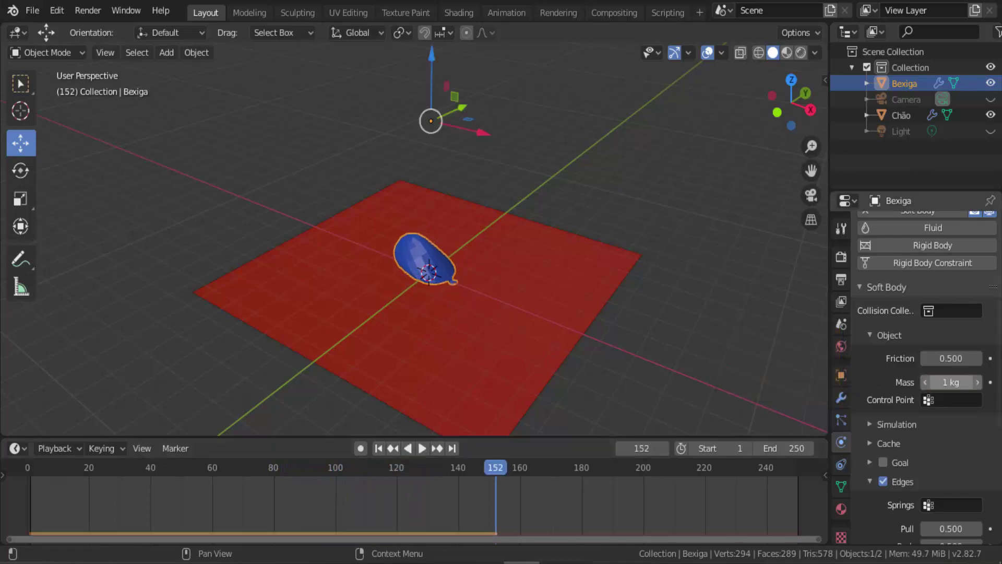
left_click(380, 447)
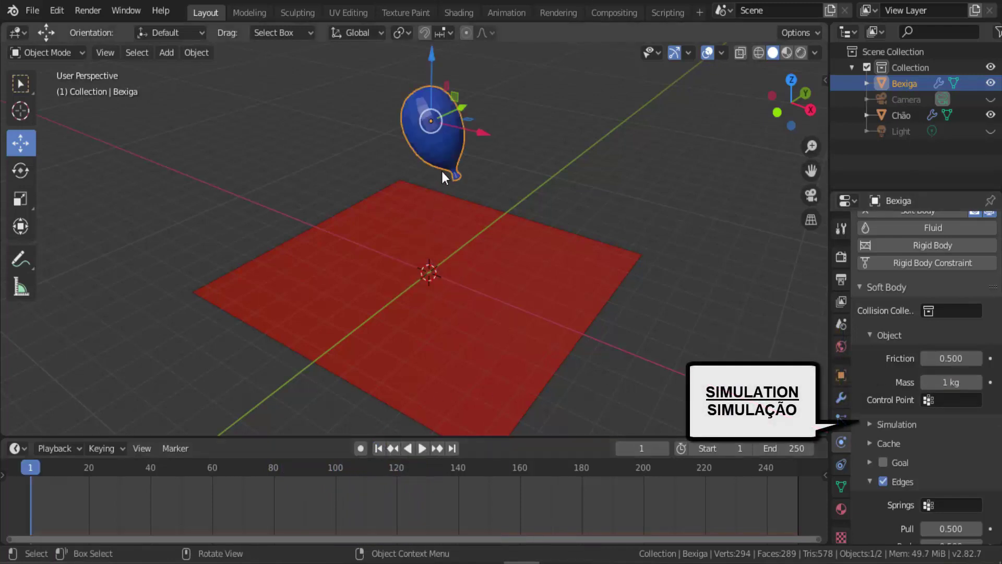
- Set the simulation Speed of the balloon's Soft Body to 0.2, then play the simulation and stop it
left_click(870, 426)
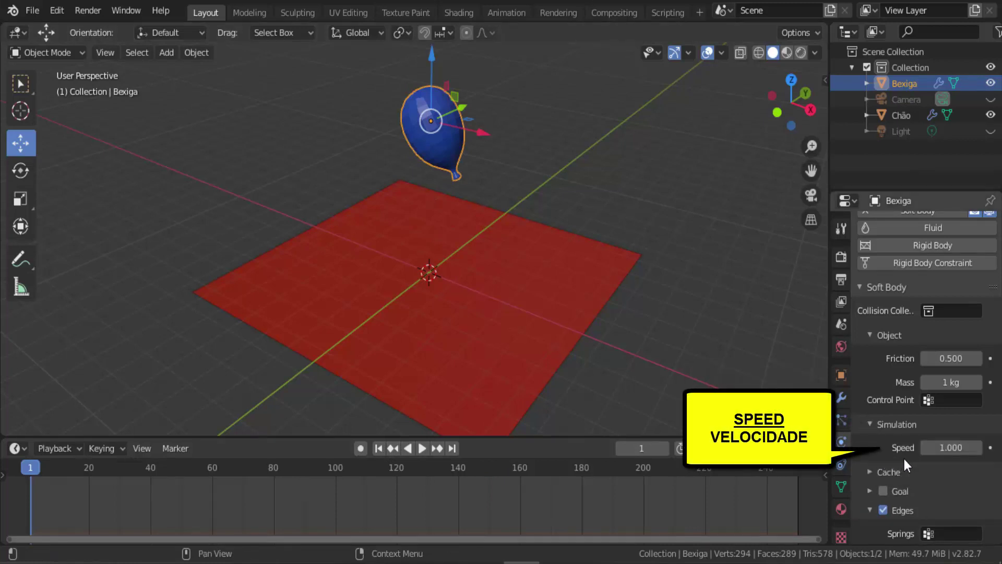
double_click(939, 448)
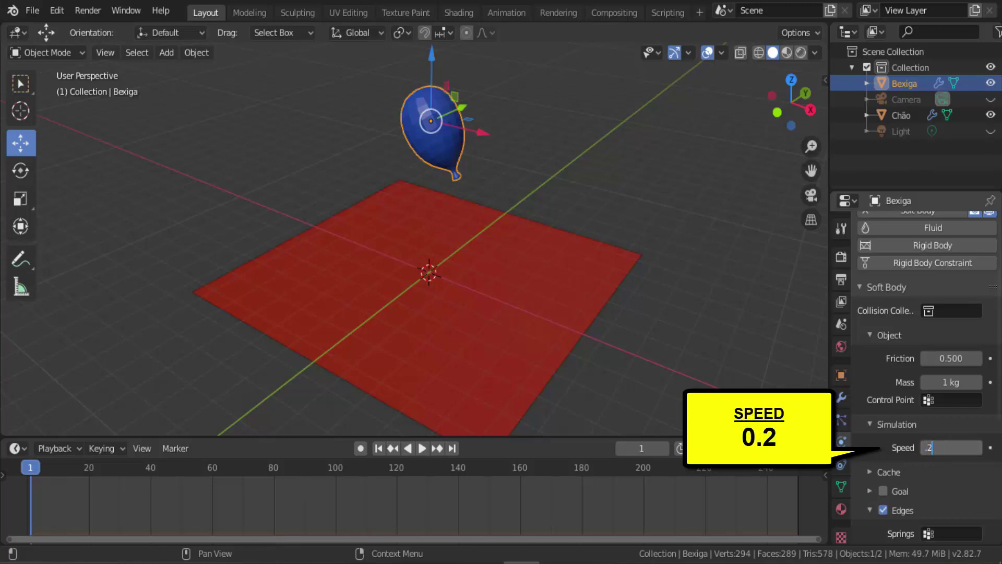
left_click(422, 450)
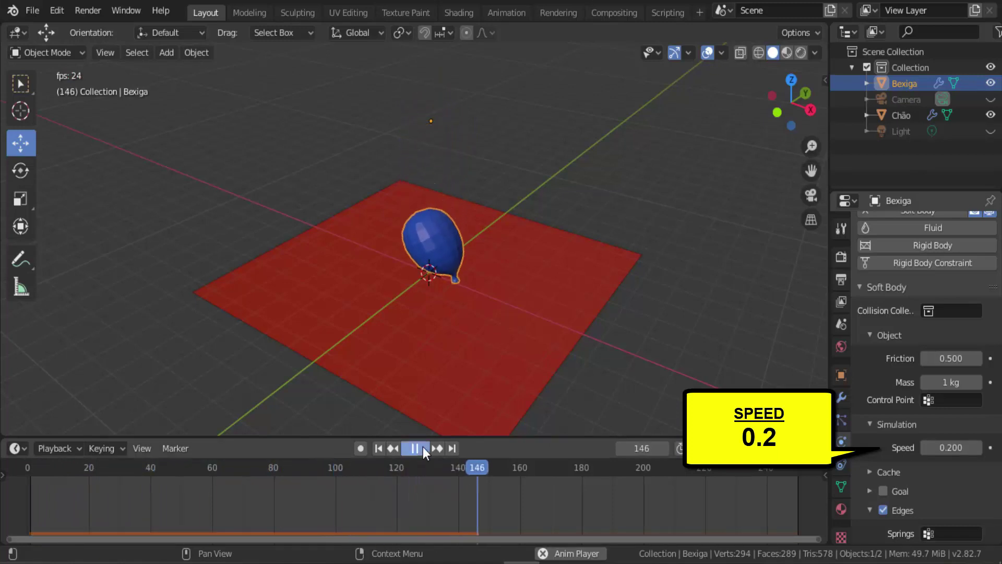
left_click(424, 452)
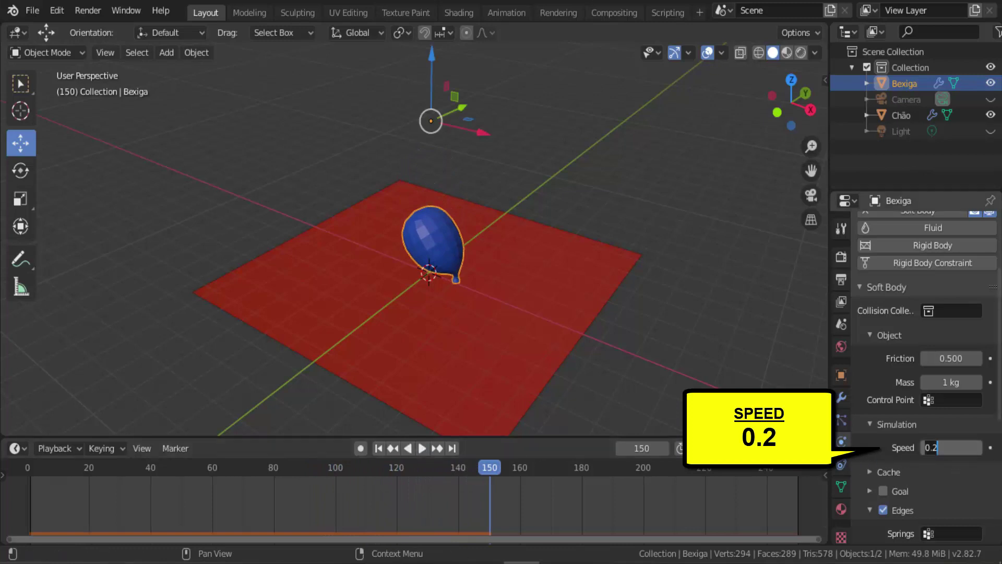
- Set the Soft Body simulation Speed to 1, play from the first frame, and return to the first frame
key("Return")
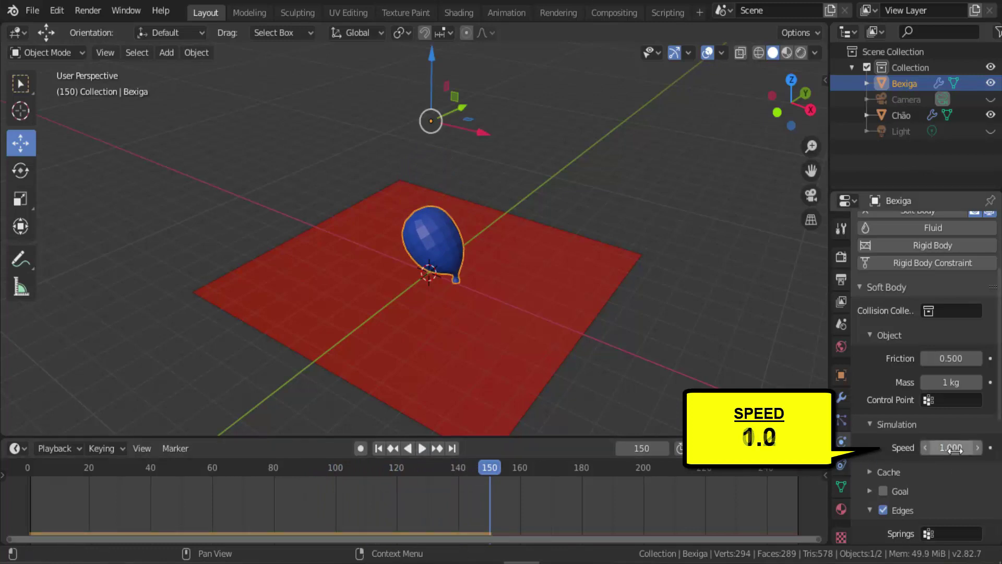
left_click(379, 448)
left_click(422, 452)
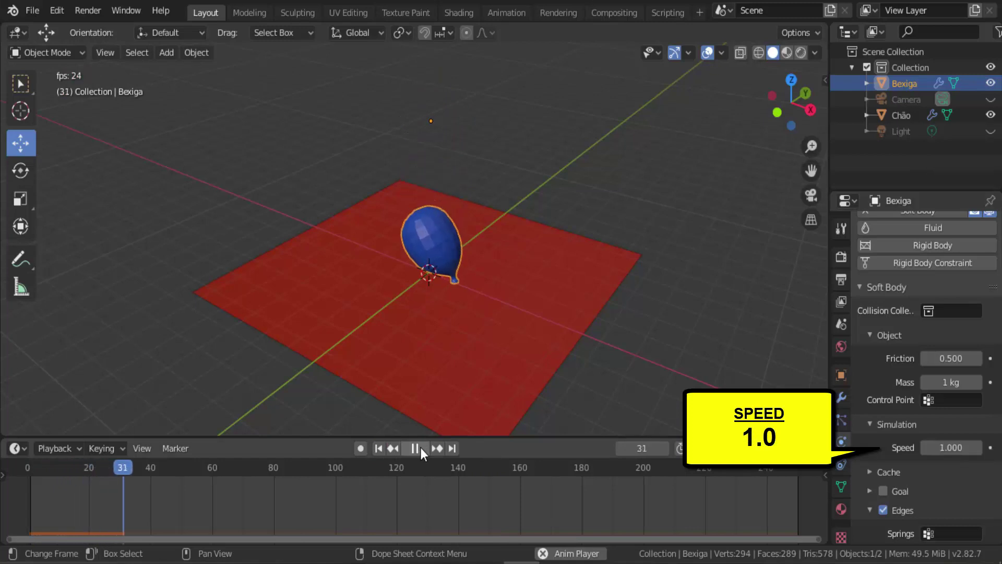
left_click(422, 451)
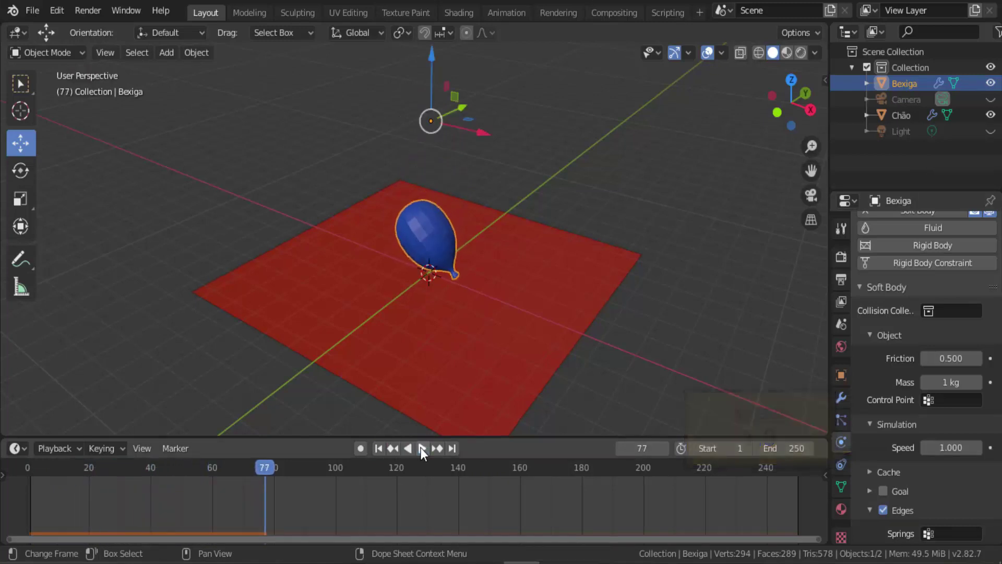
left_click(379, 448)
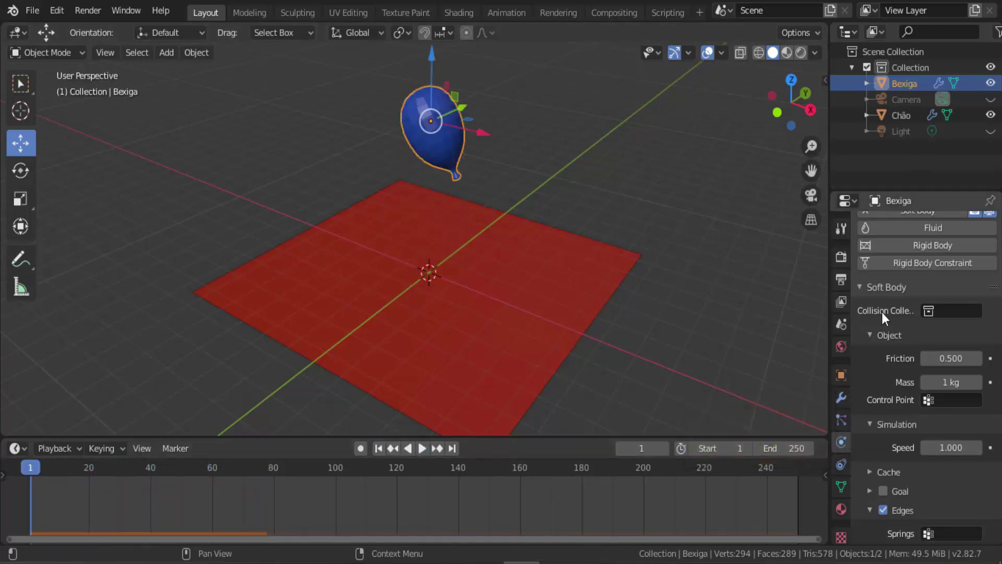
- Expand the Field Weights settings of the balloon's Soft Body
scroll(883, 334, "down", 10)
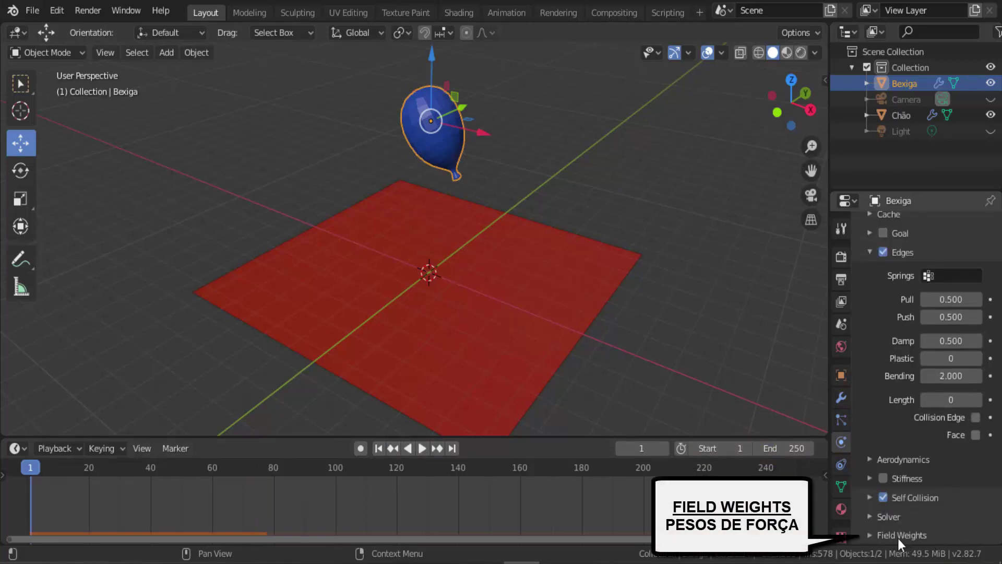
left_click(870, 535)
scroll(879, 529, "down", 6)
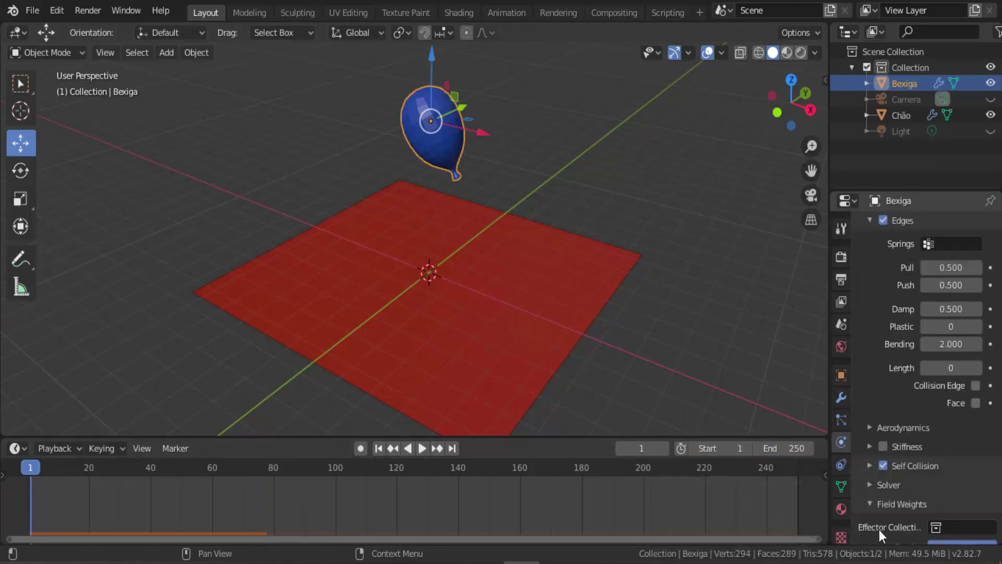
scroll(879, 529, "down", 5)
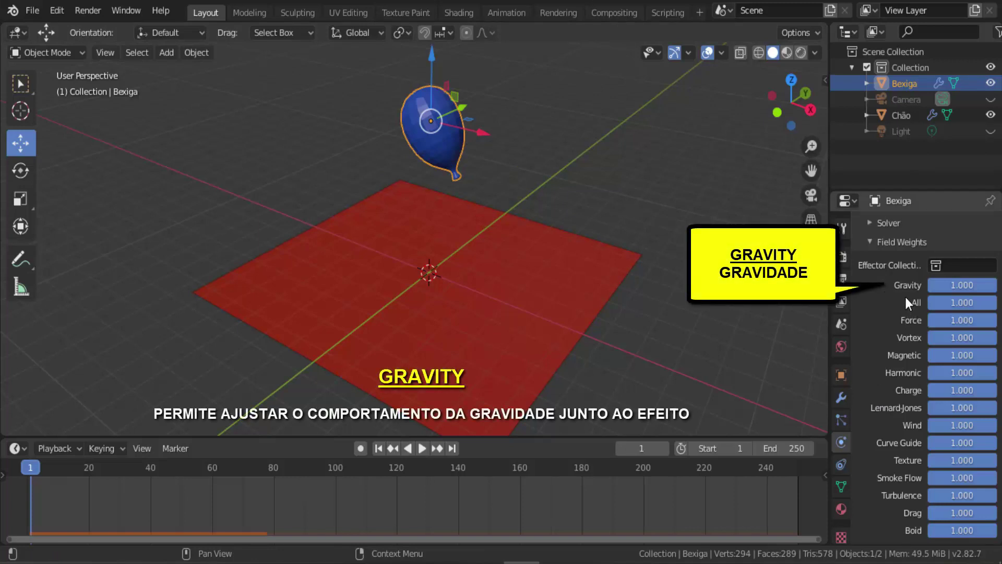
- Play the simulation with the current Gravity field weight, stop it, and return to the first frame
left_click(422, 448)
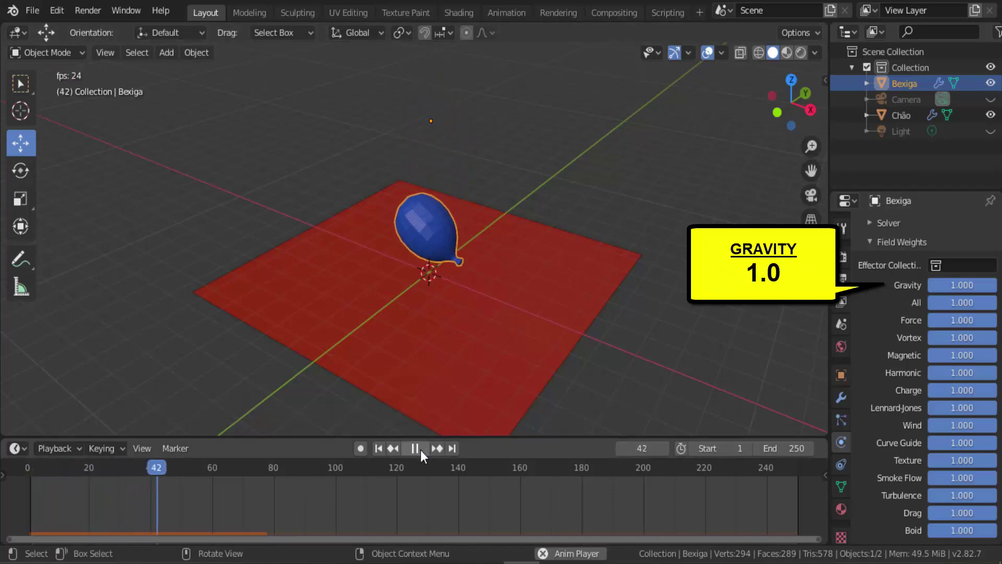
left_click(416, 449)
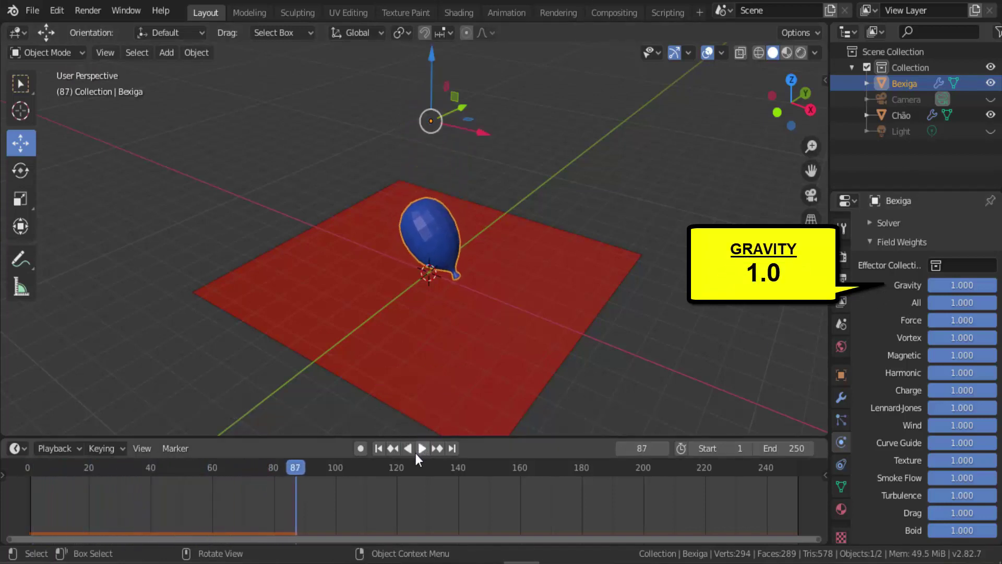
left_click(379, 448)
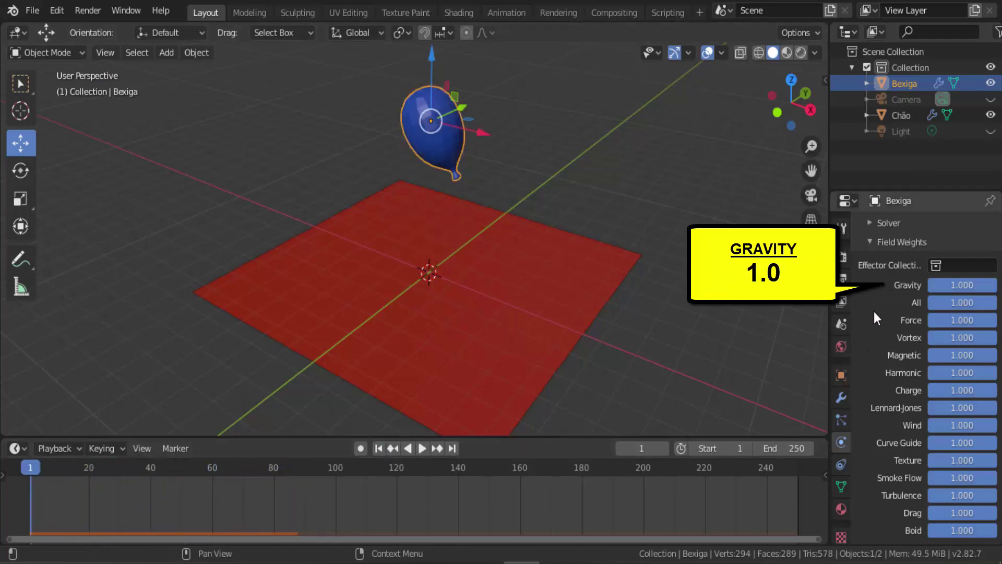
- Set the Gravity field weight to -2 and play the simulation twice to watch the balloon's movement
left_click(958, 286)
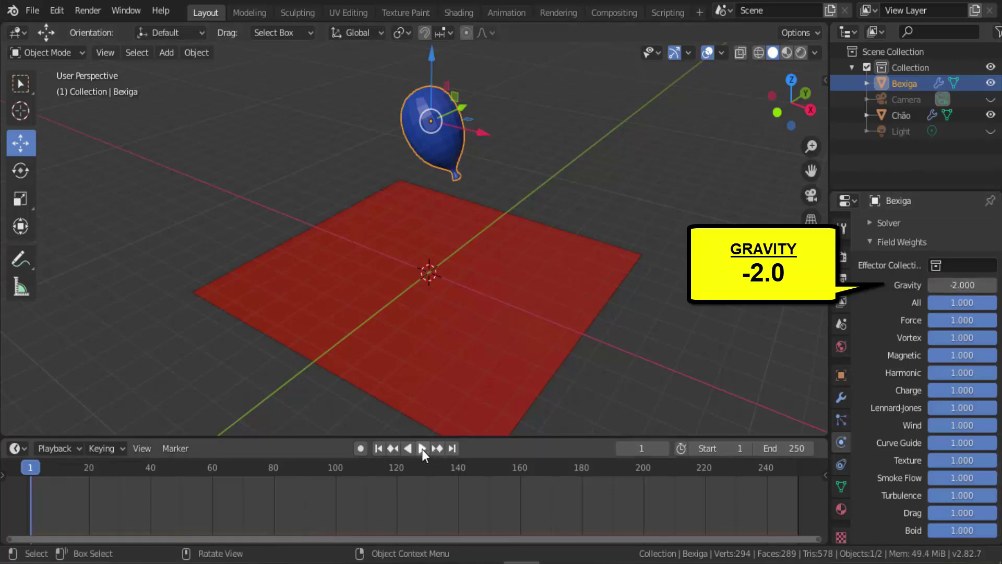
left_click(423, 449)
left_click(423, 449)
scroll(450, 358, "down", 4)
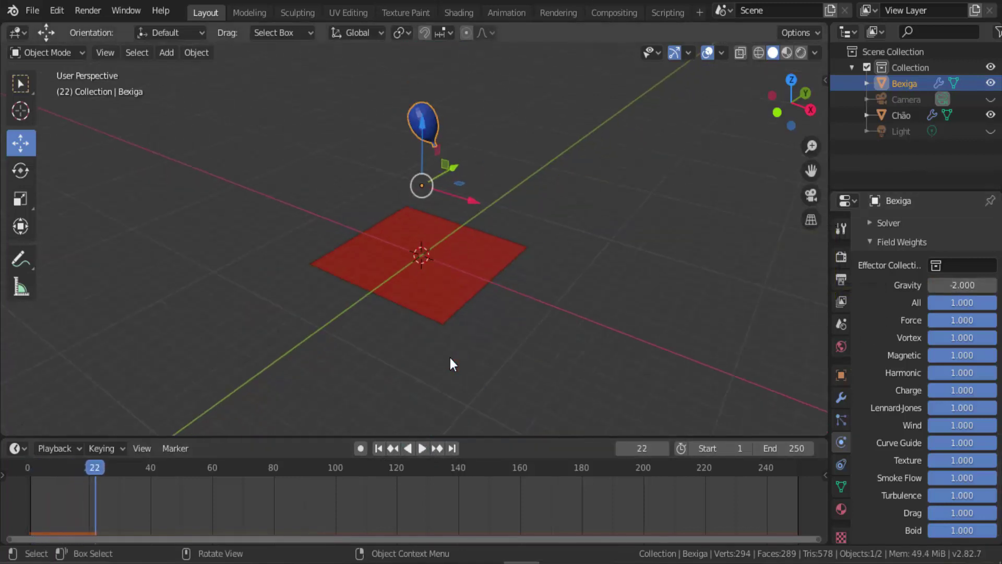
left_click(422, 448)
left_click(422, 449)
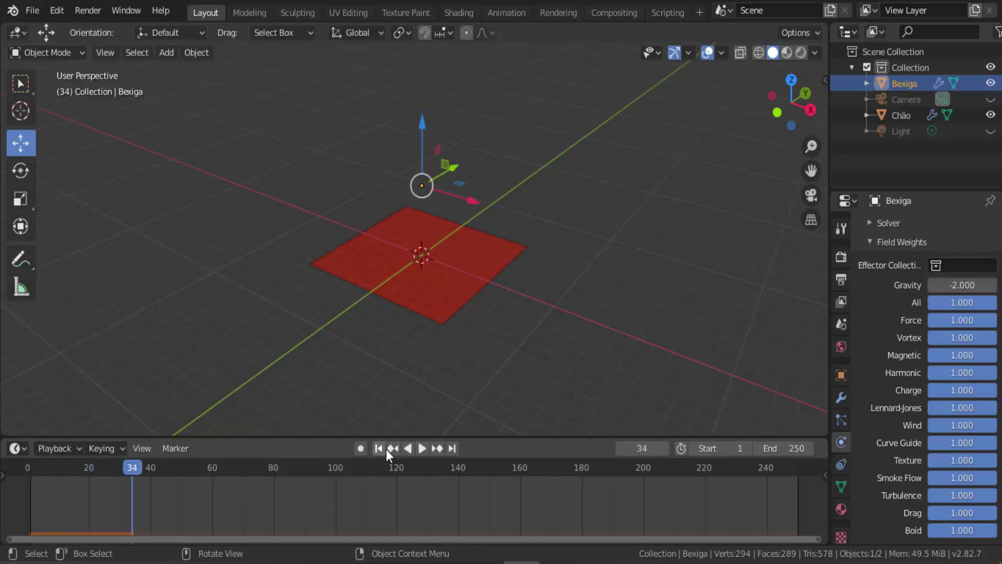
left_click(422, 448)
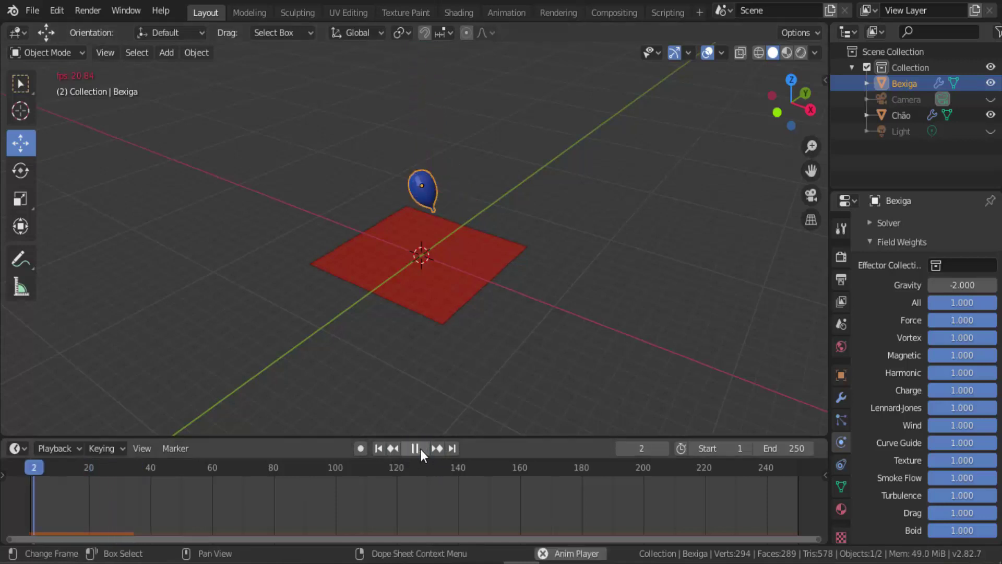
left_click(415, 448)
- Set the Gravity field weight to 7, then play the simulation from the first frame and stop it
left_click(379, 448)
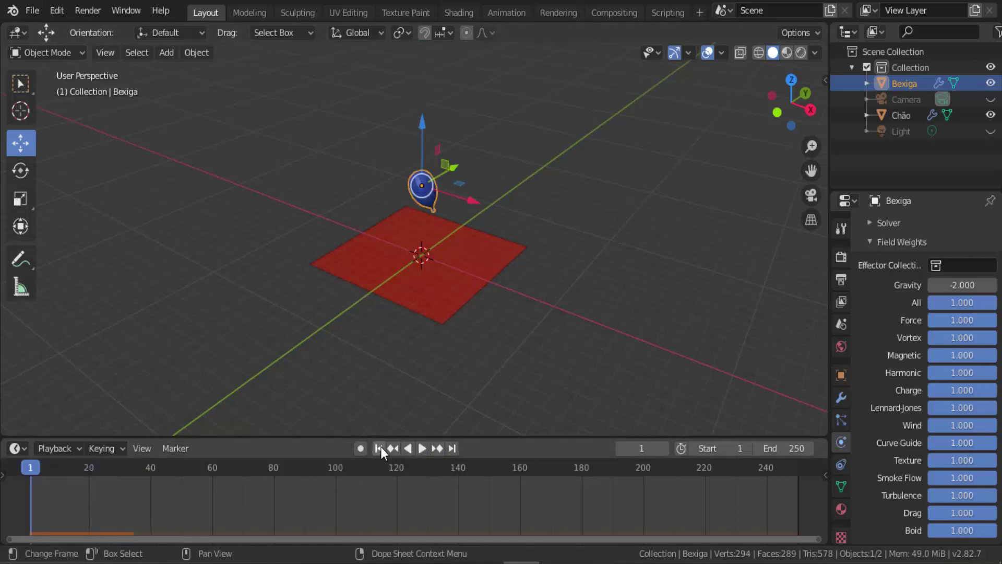
left_click(425, 447)
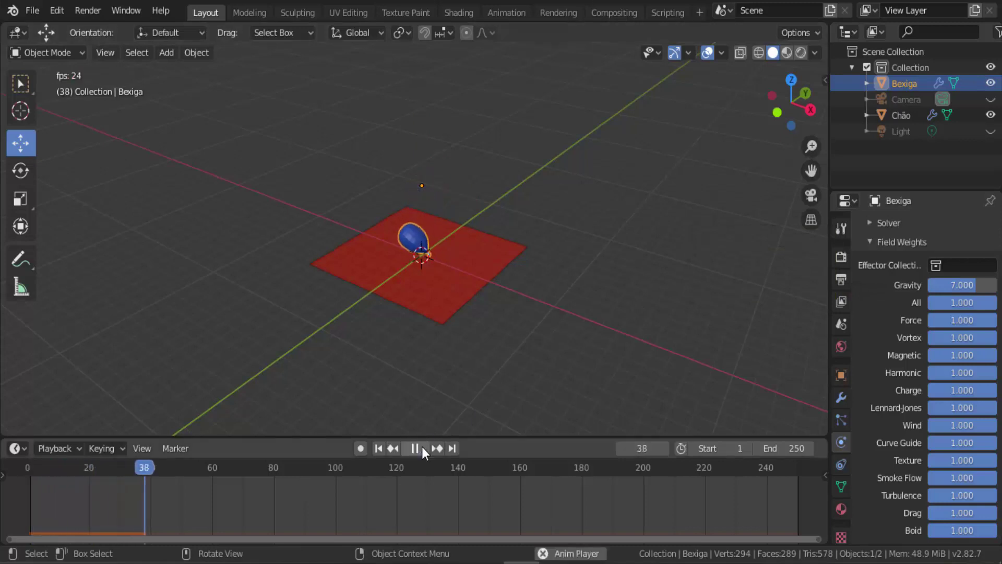
left_click(423, 449)
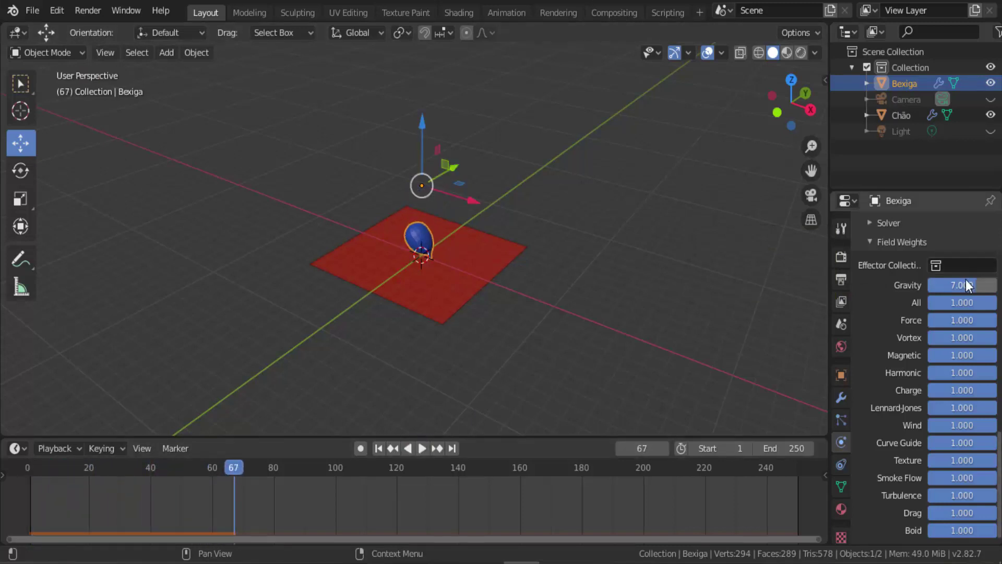
- Set the Gravity field weight to 25, play from the first frame, and stop after the impact to inspect the balloon
type("25")
key("Return")
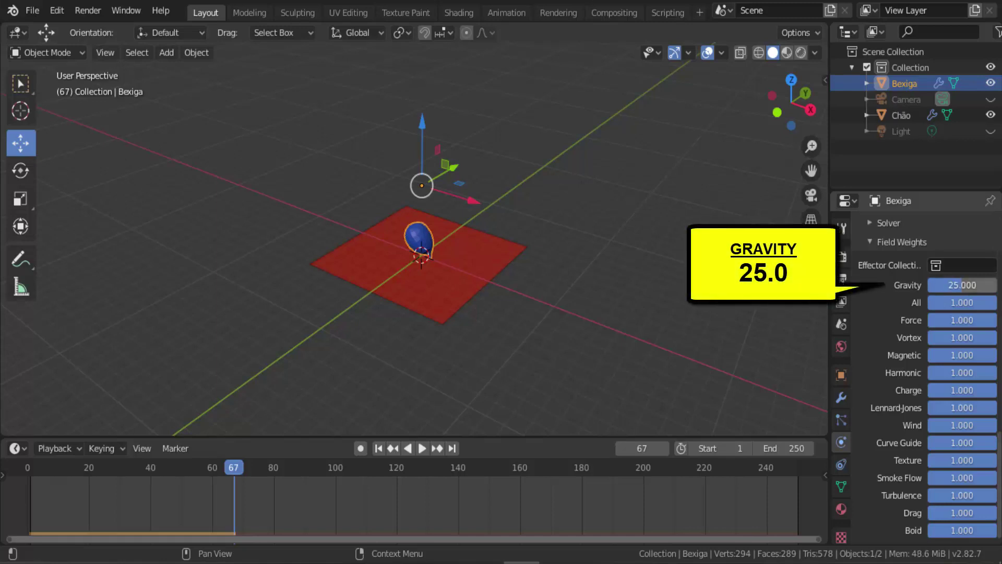
left_click(379, 448)
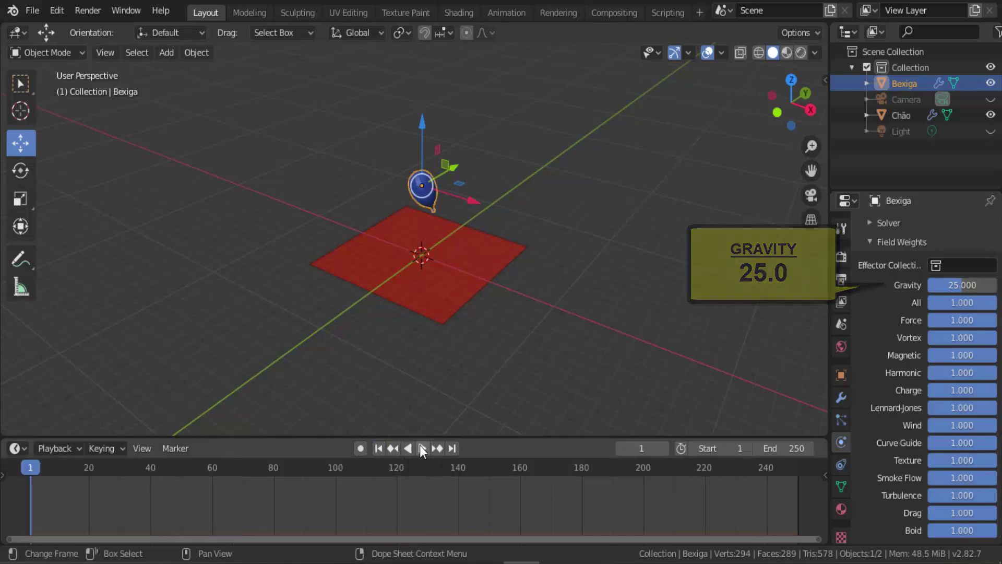
left_click(422, 448)
left_click(421, 447)
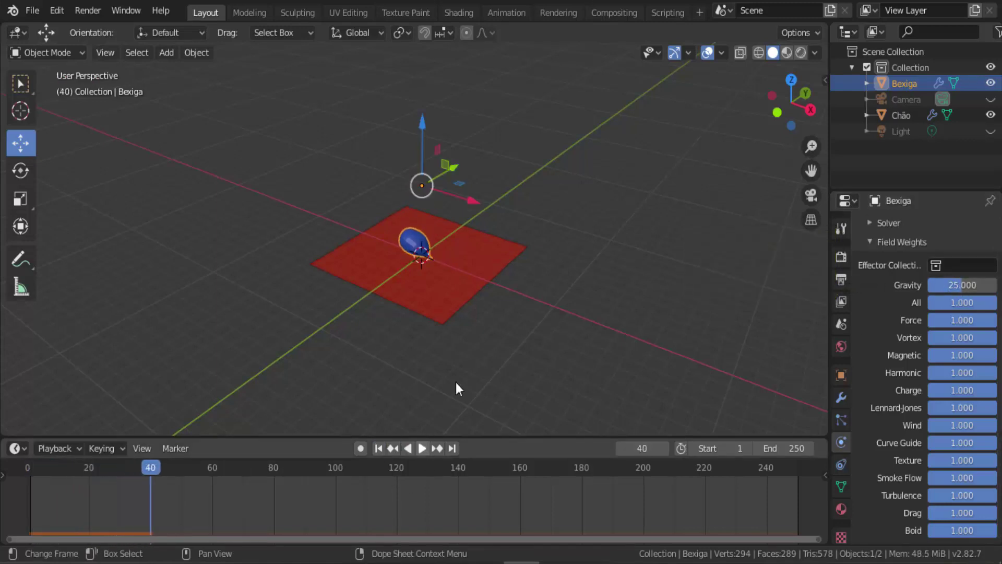
scroll(522, 284, "up", 5)
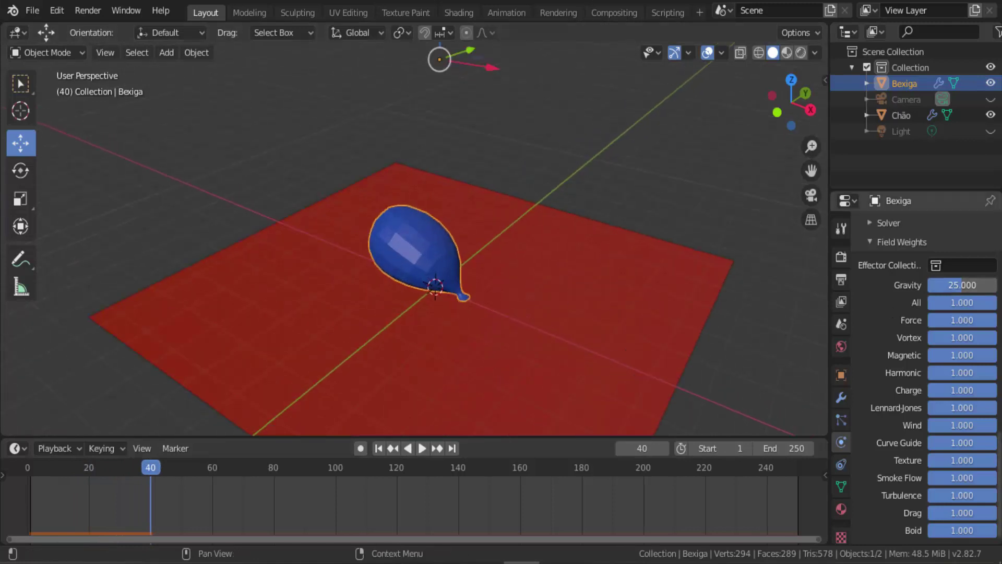
- Reset the Gravity field weight of the balloon's Soft Body to 1
type("1")
key("Return")
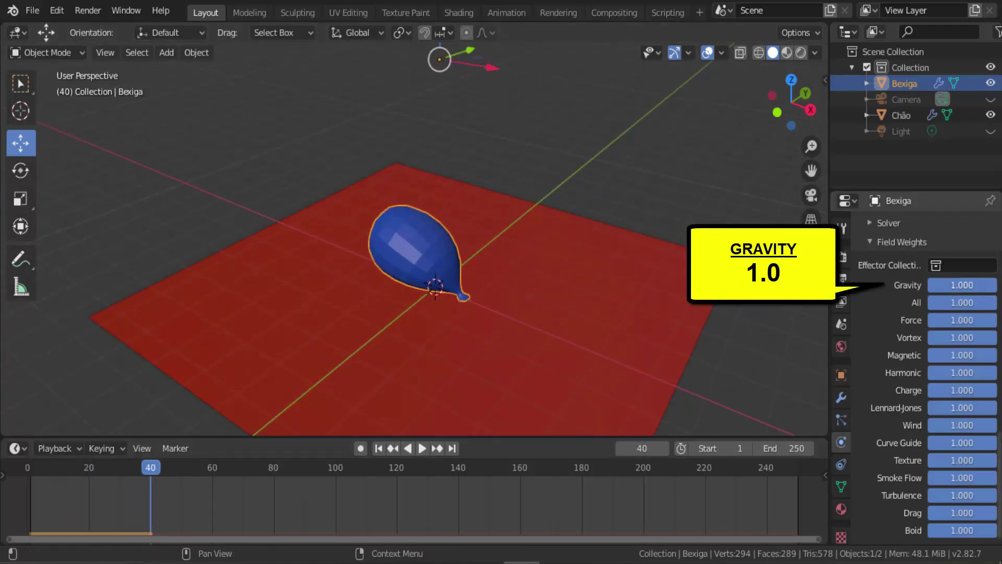
- Play the balloon simulation from the first frame twice with the restored gravity, then stop and return to frame 1
left_click(378, 448)
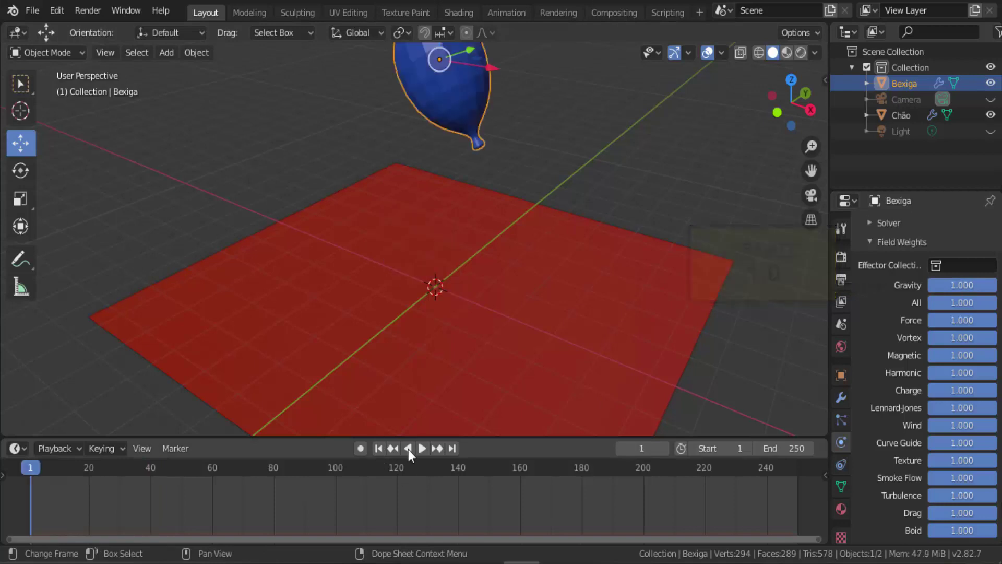
left_click(423, 450)
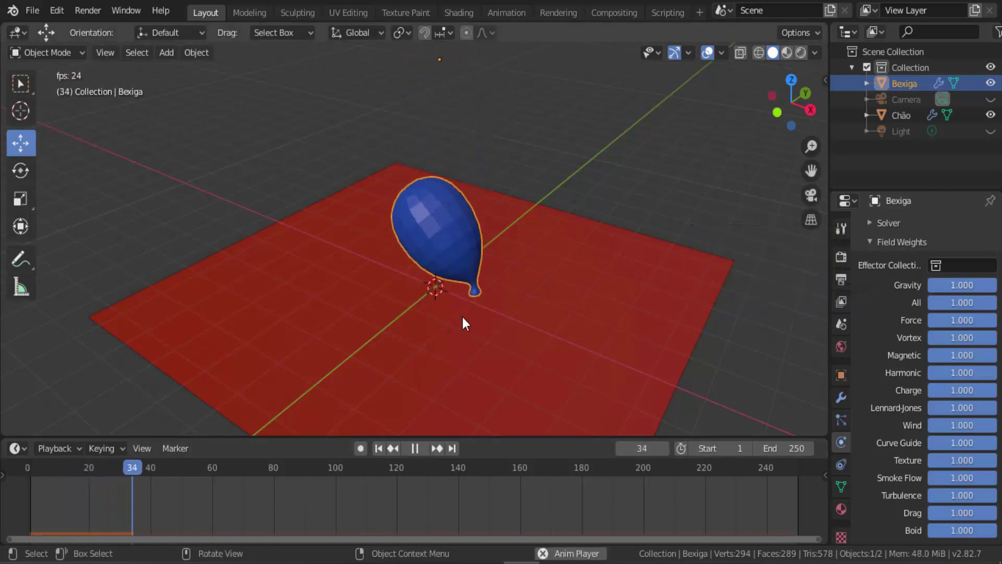
scroll(463, 317, "down", 3)
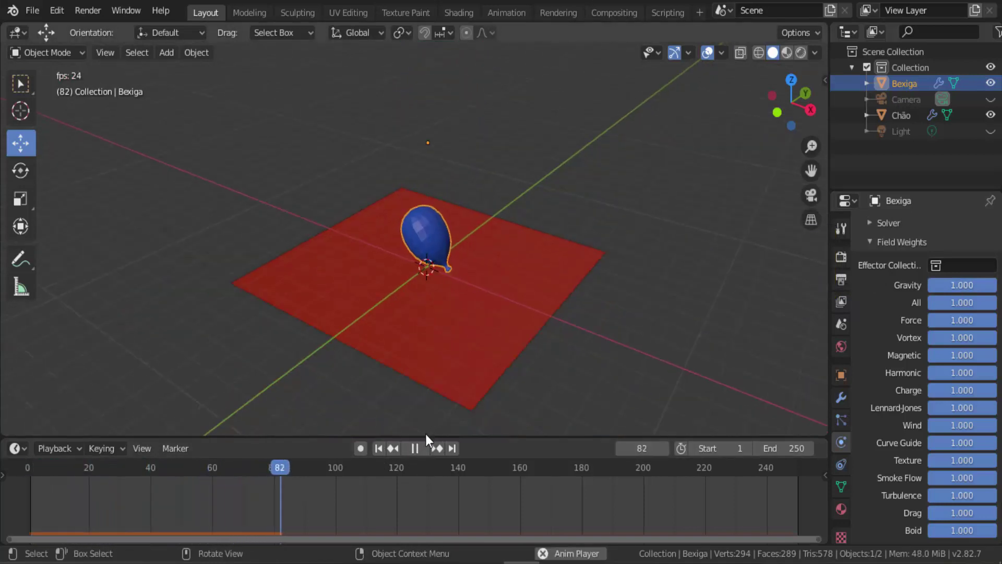
left_click(379, 449)
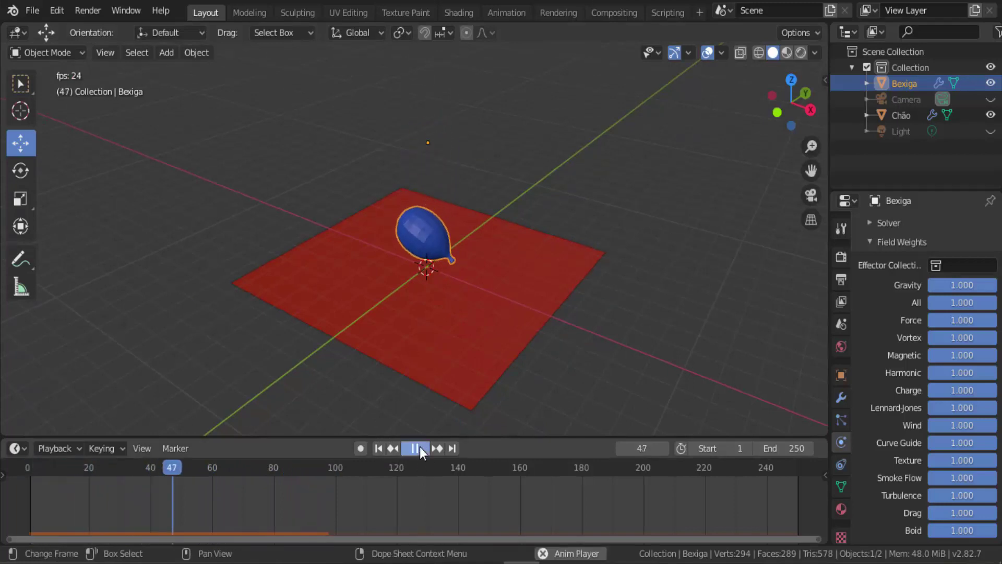
left_click(412, 448)
left_click(379, 448)
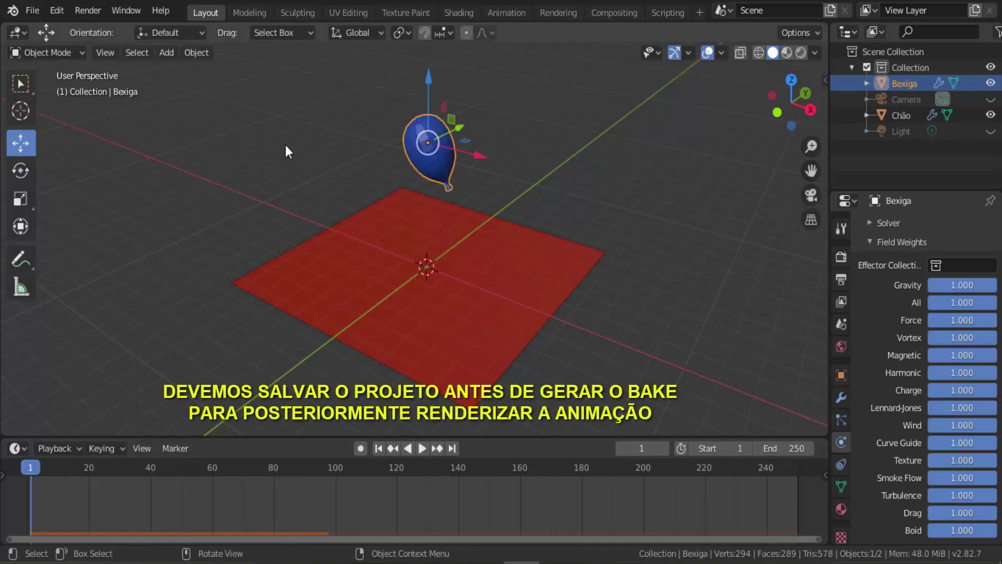
- Save the project as a Blender file in the Documents folder
left_click(32, 12)
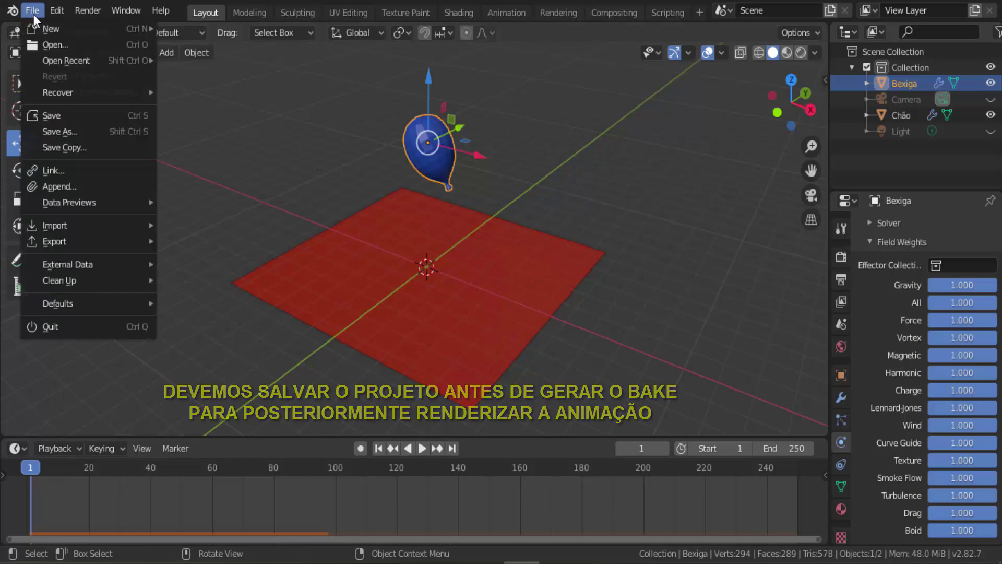
left_click(59, 130)
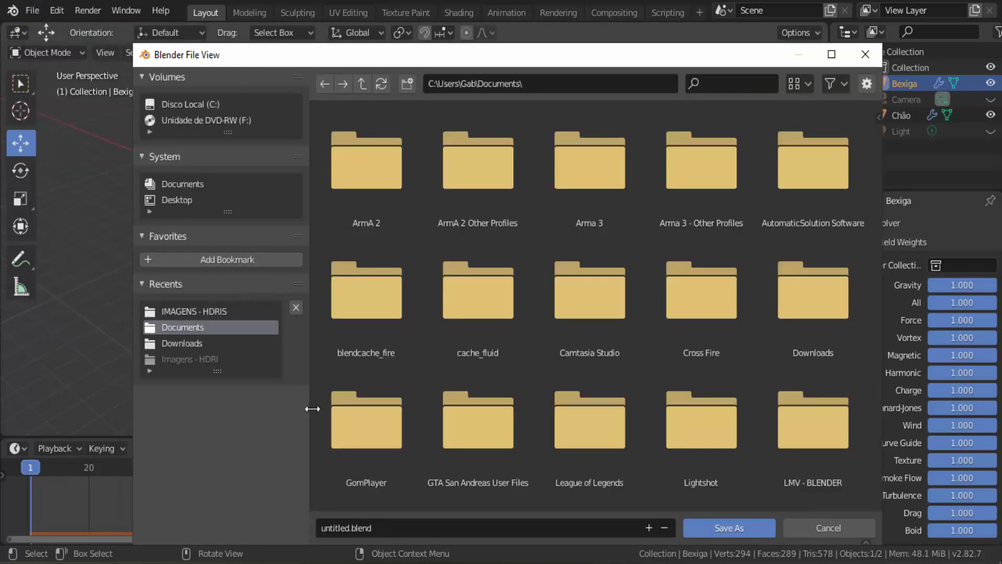
left_click(343, 526)
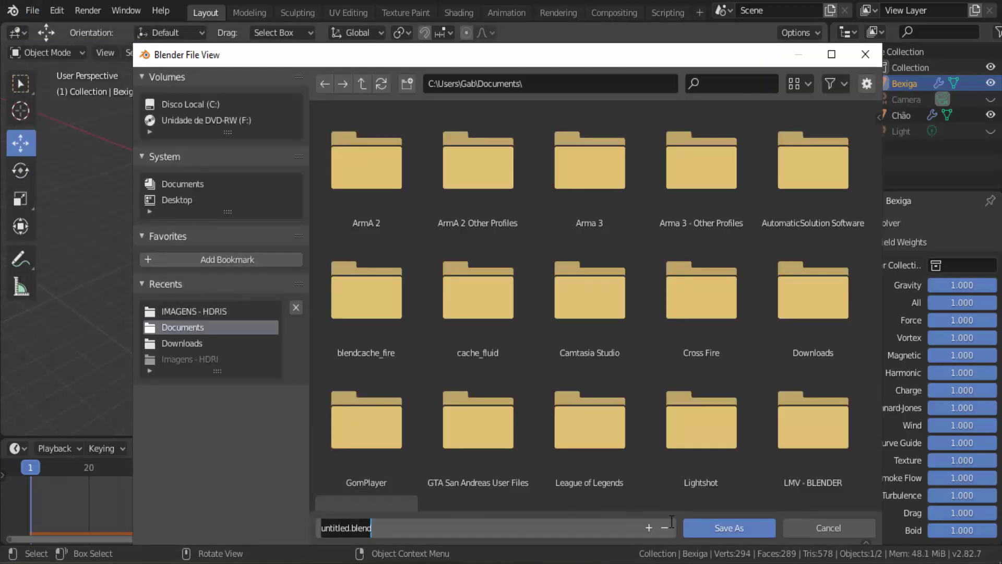
left_click(730, 528)
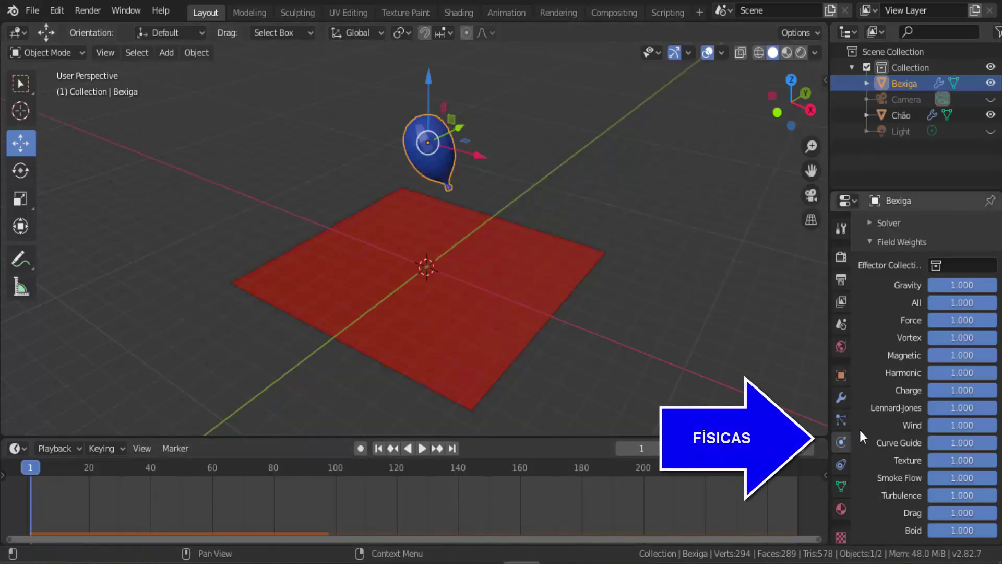
- Expand the Cache settings in the balloon's Soft Body physics to show the simulation range and bake options
scroll(861, 438, "up", 15)
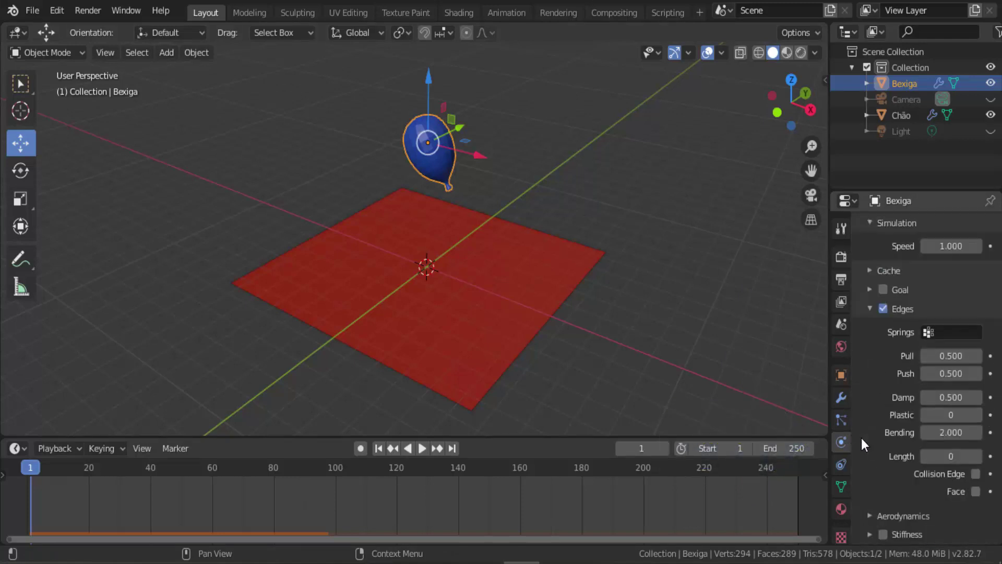
scroll(861, 437, "up", 6)
scroll(862, 438, "down", 4)
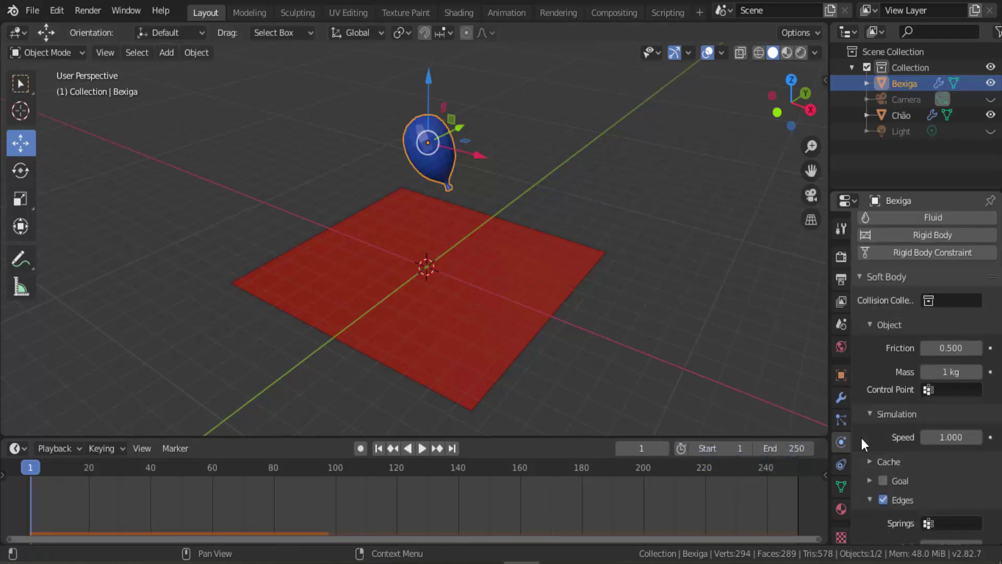
left_click(870, 397)
scroll(876, 463, "down", 3)
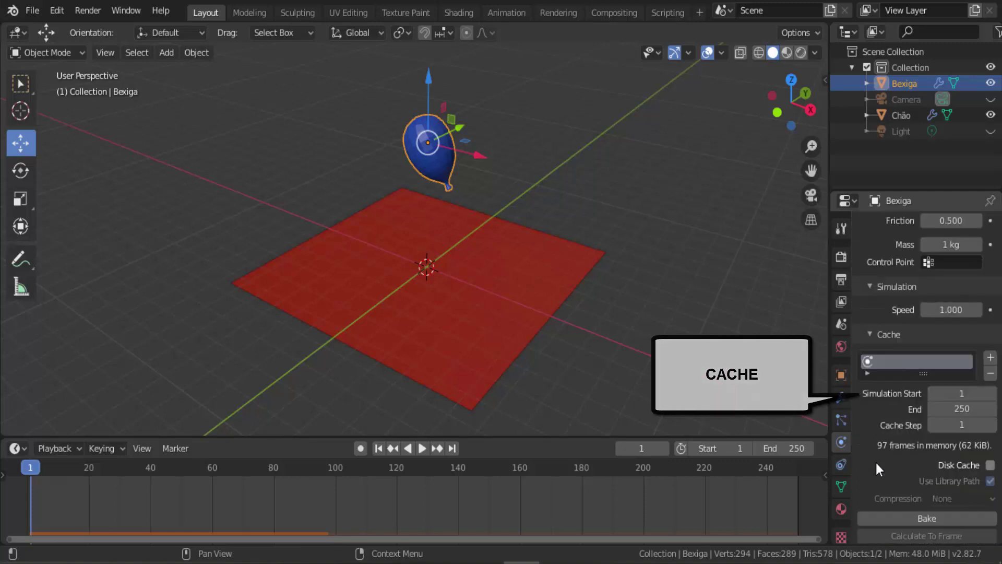
scroll(876, 463, "down", 3)
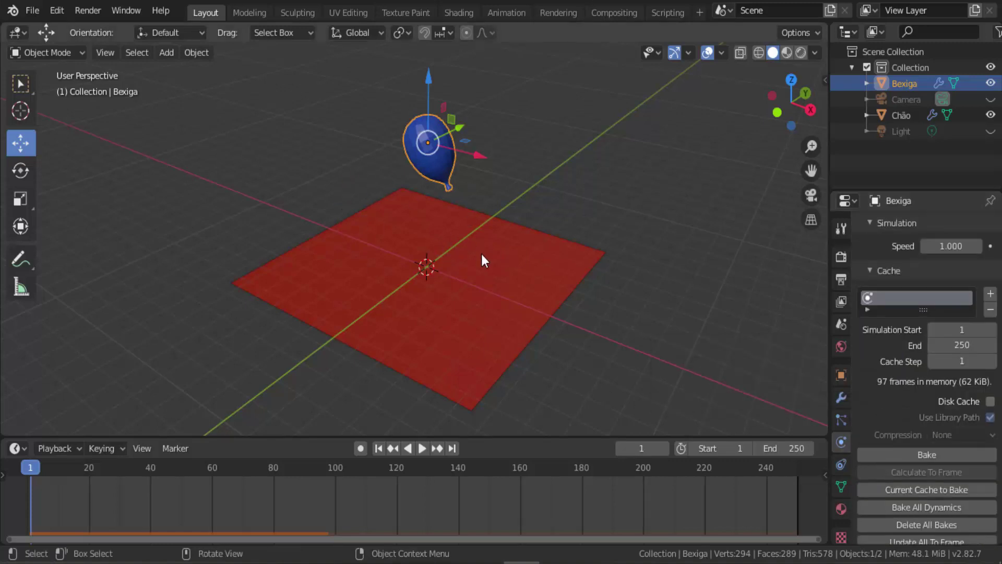
scroll(481, 253, "up", 3)
scroll(481, 253, "down", 2)
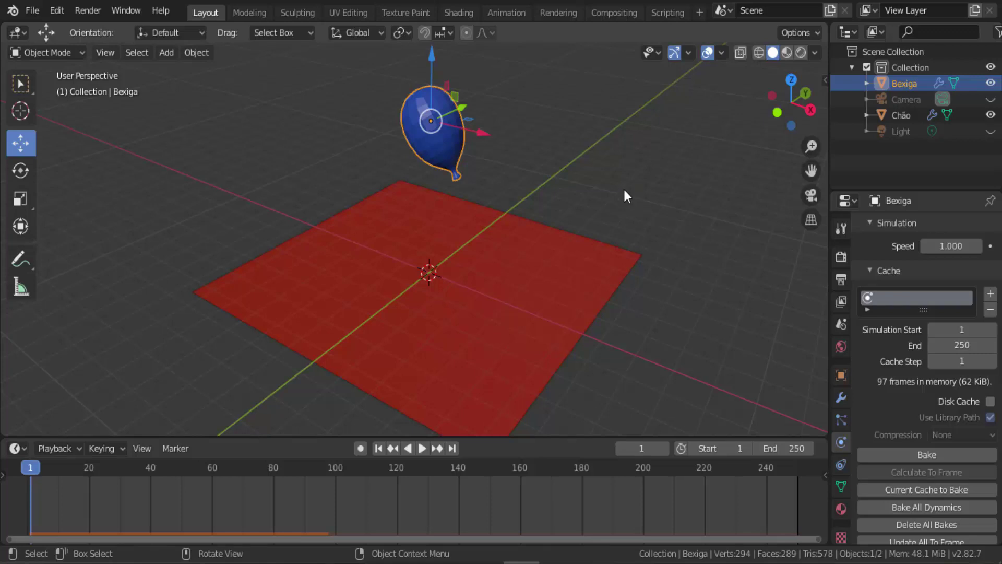
- Expand the balloon's Subdivision modifier to review its subdivision levels, then return to the Soft Body cache settings
left_click(841, 397)
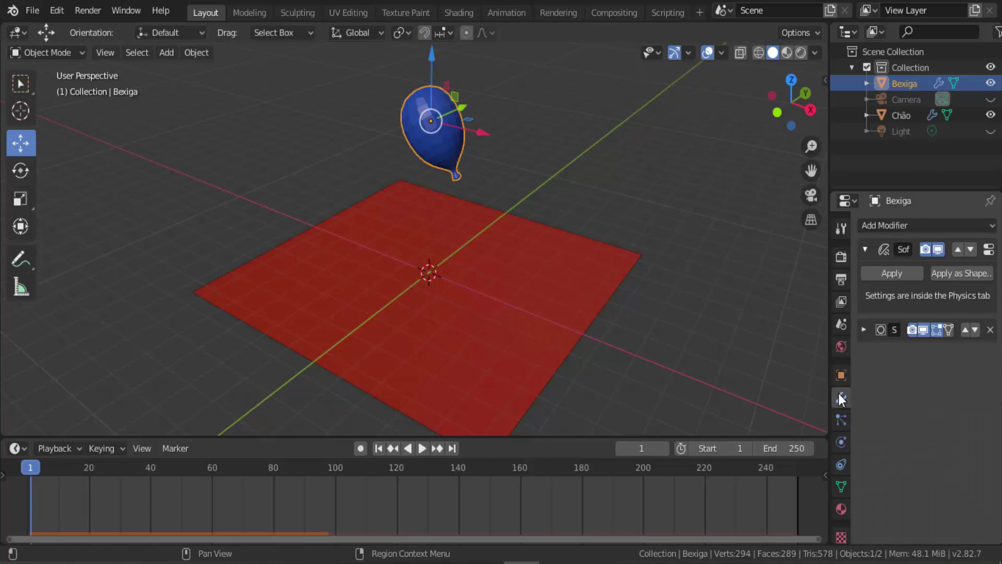
left_click(864, 330)
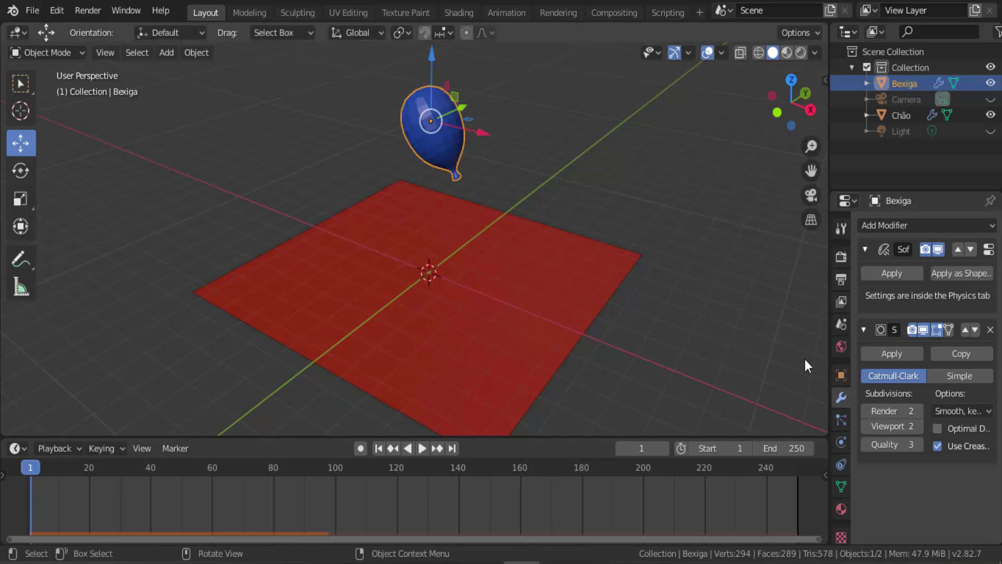
left_click(841, 443)
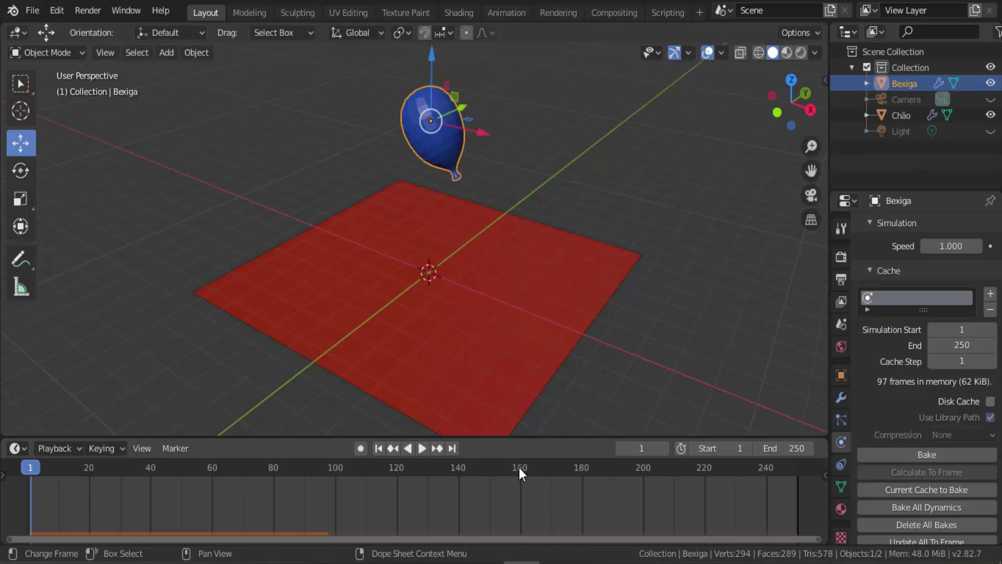
- Set the End frame of the animation timeline to 160
left_click(786, 447)
type("160")
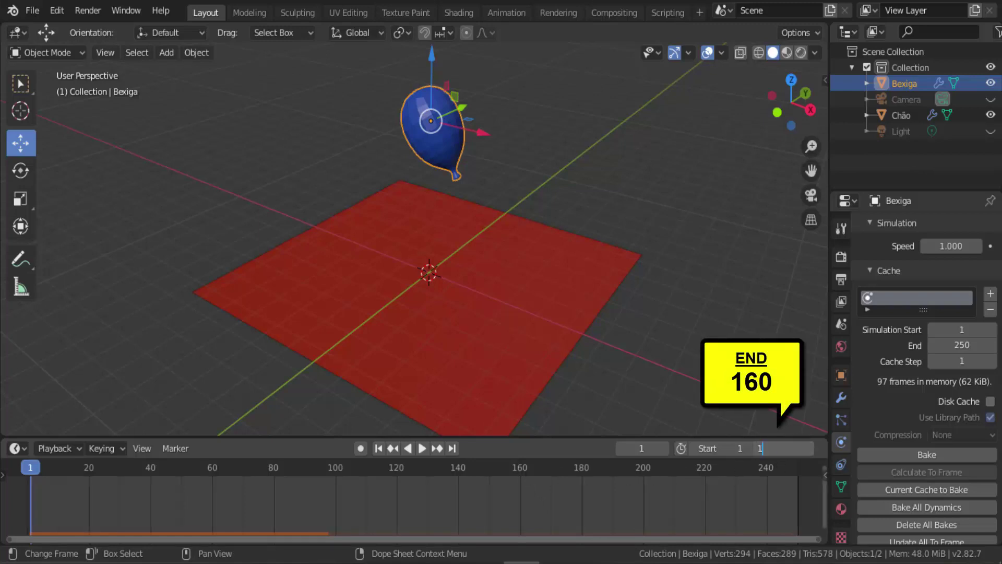
key("Return")
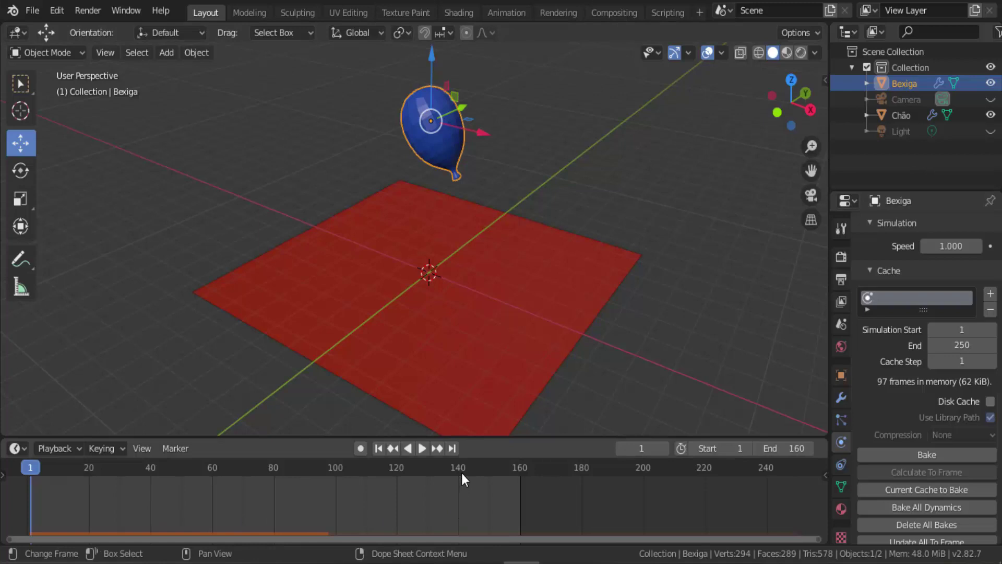
- Set the End frame of the balloon's Soft Body cache to 150
left_click(951, 346)
type("1")
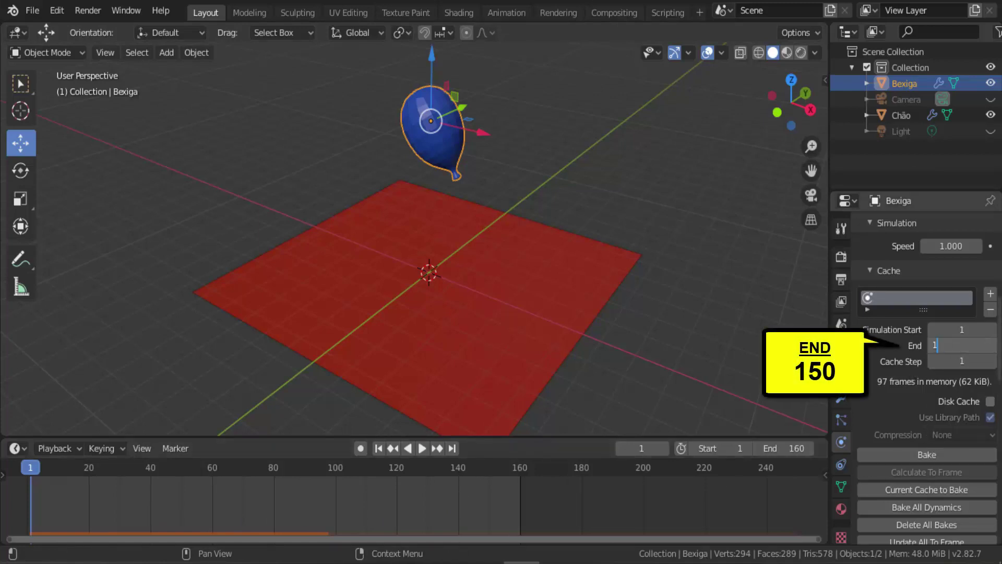
type("50")
key("Return")
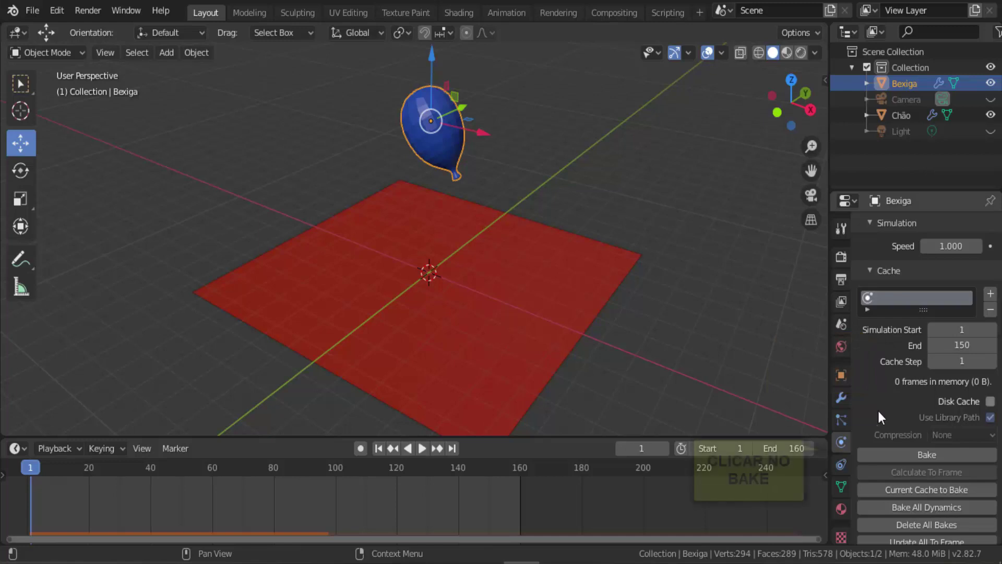
- Bake the balloon's Soft Body simulation, play the baked animation, and cancel playback back to the first frame
left_click(926, 457)
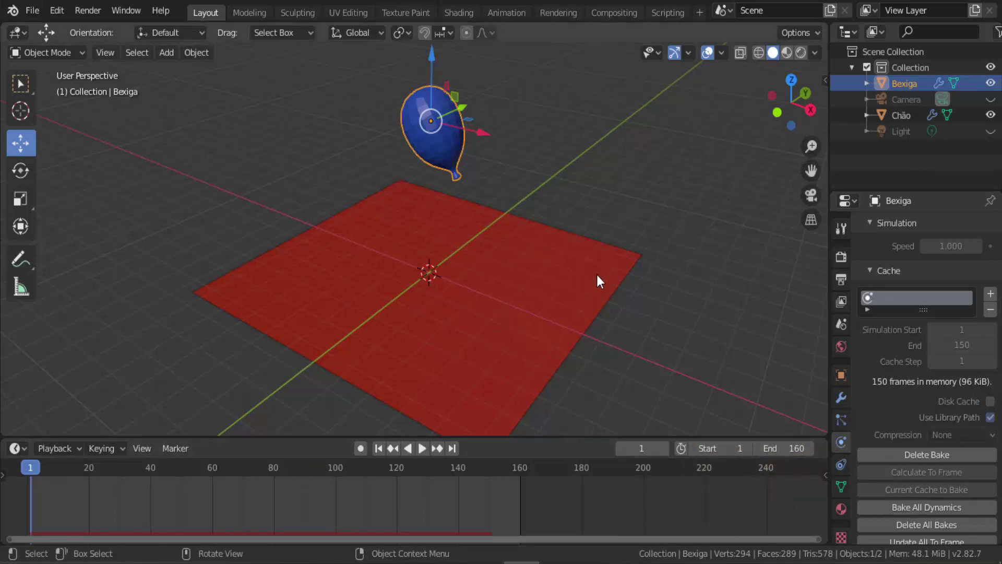
left_click(422, 448)
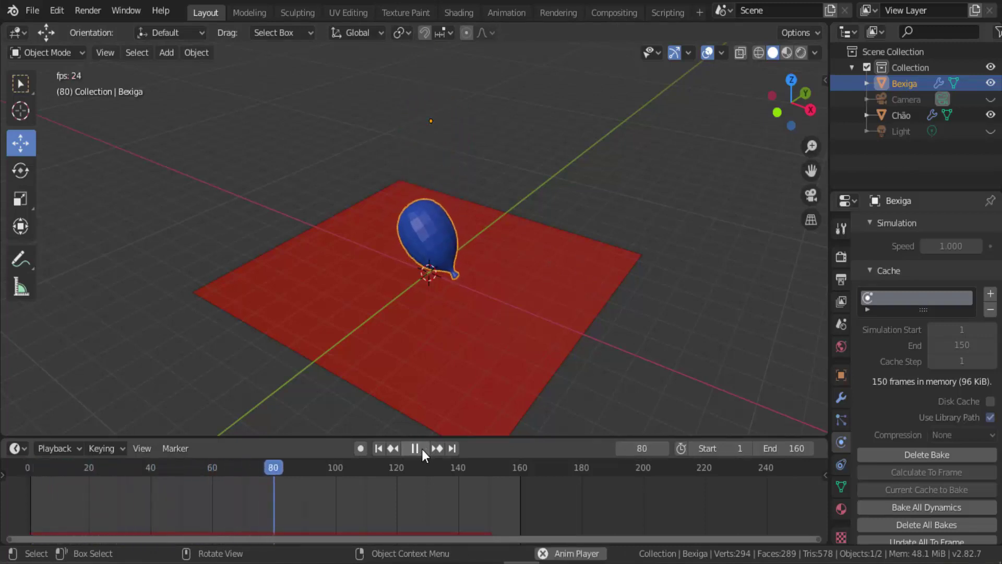
key("Escape")
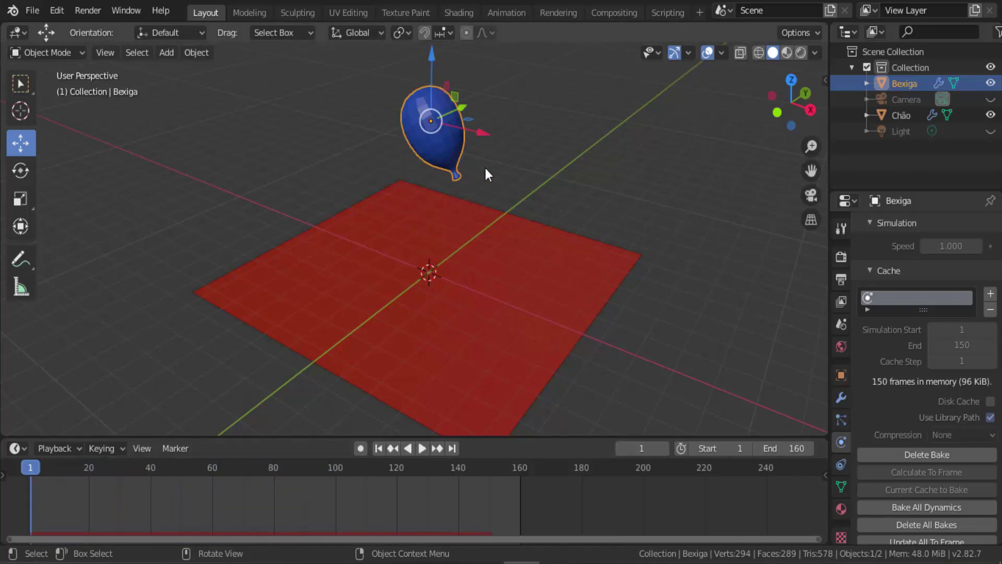
- Set both the Render and Viewport subdivisions of the balloon's Subdivision modifier to 4
left_click(841, 398)
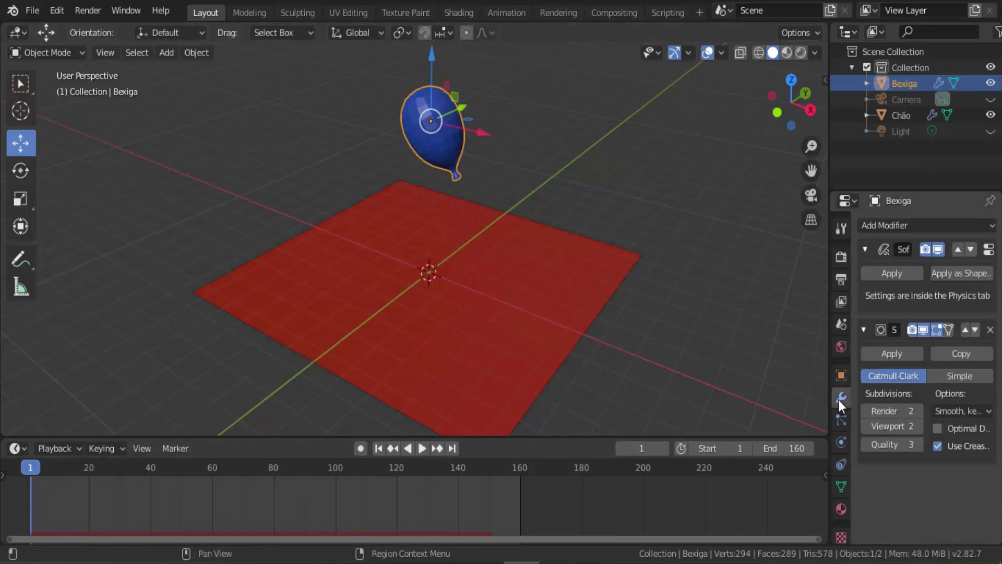
left_click(918, 410)
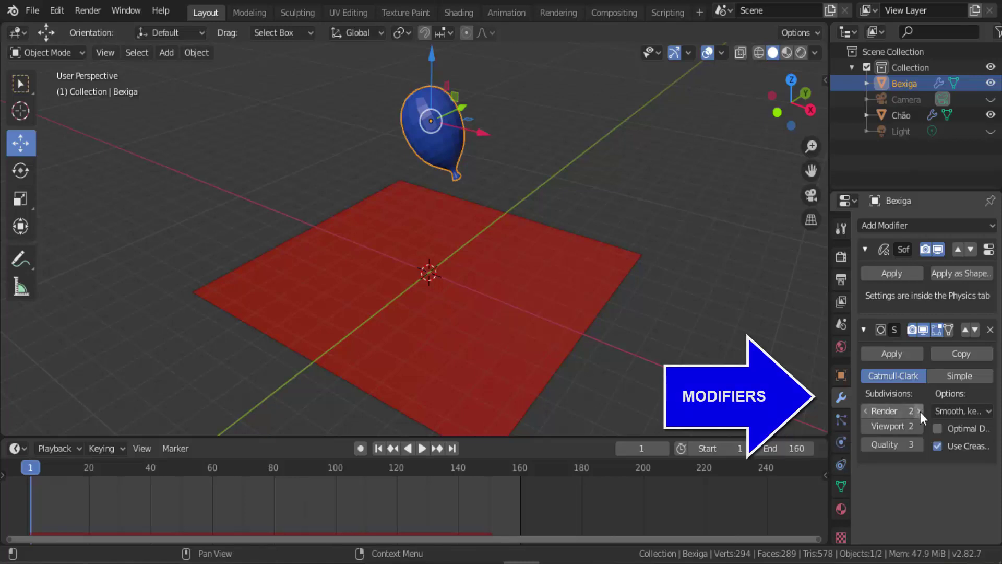
left_click(918, 411)
left_click(919, 426)
left_click(919, 426)
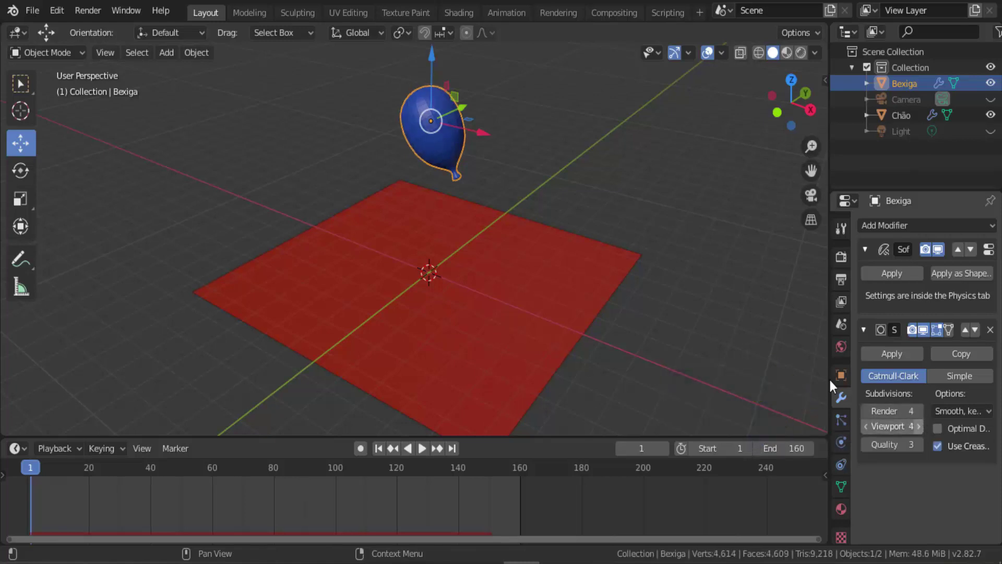
- Play the baked animation with the finer subdivision, stop it, and return to the first frame
left_click(421, 449)
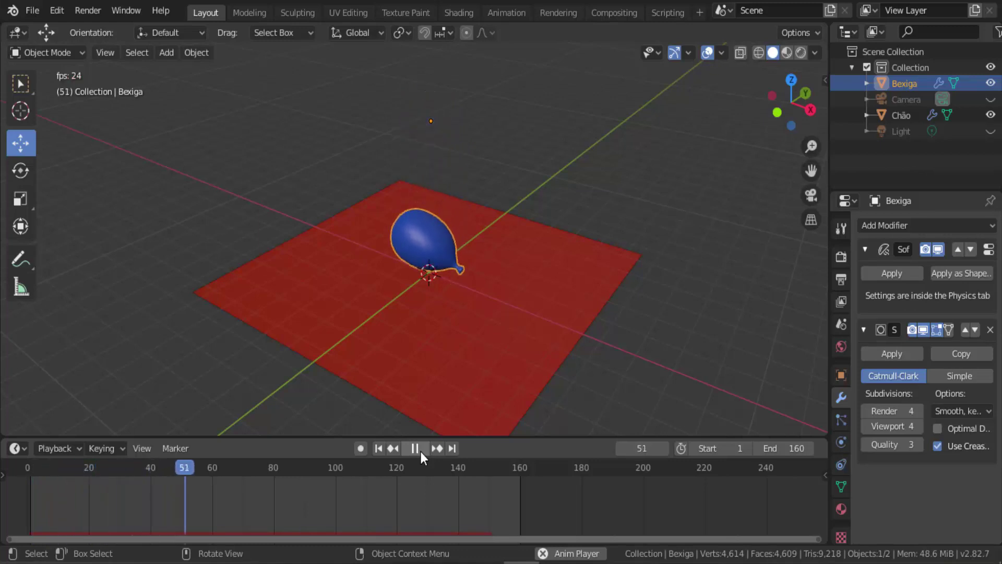
left_click(415, 449)
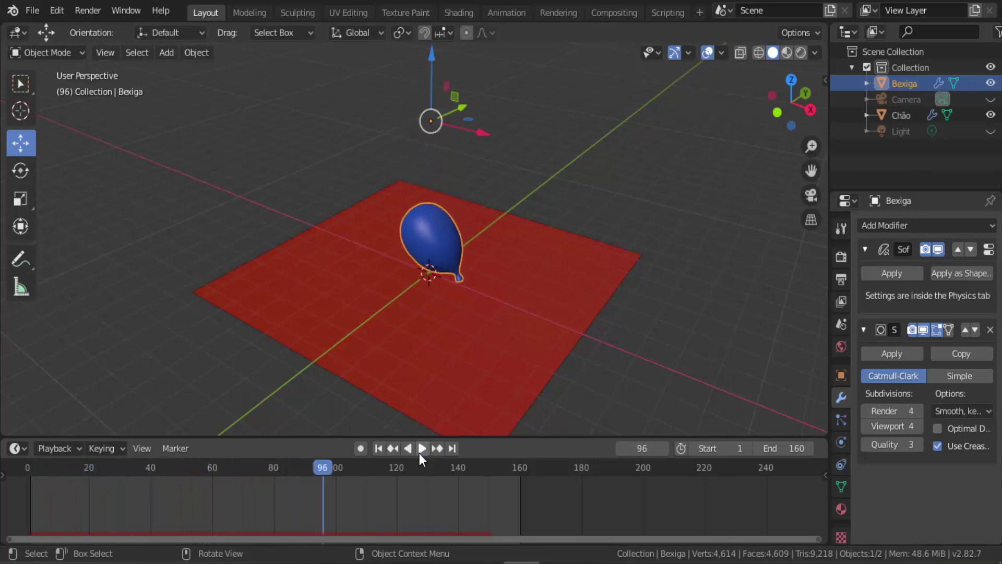
left_click(378, 448)
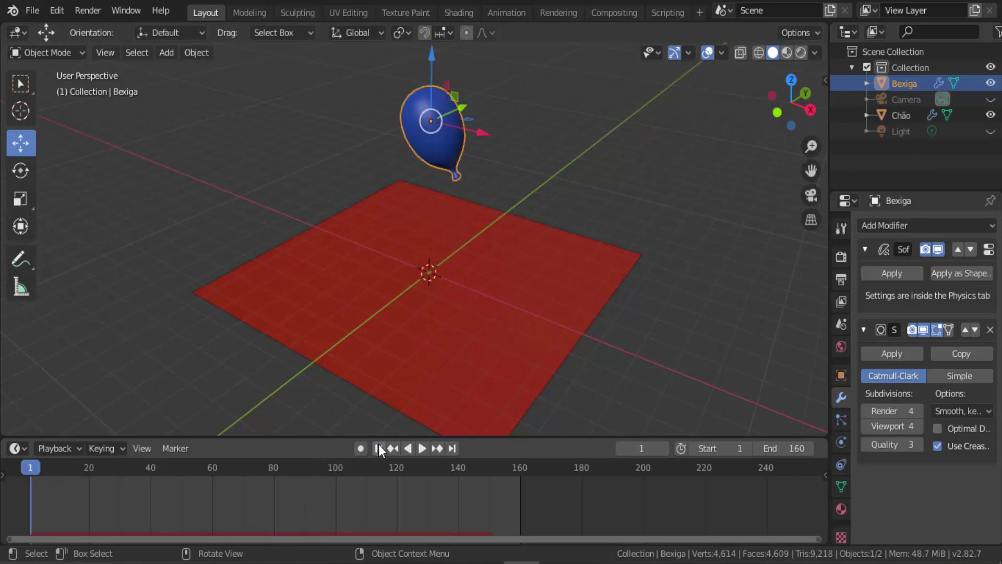
- Apply Shade Smooth to the balloon and enable Auto Smooth in its mesh Normals settings
right_click(444, 140)
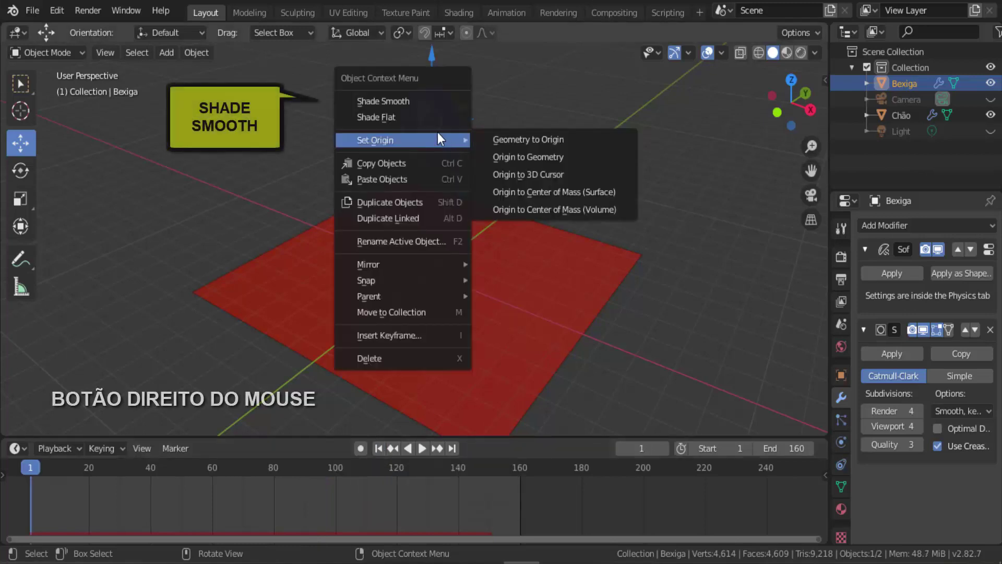
left_click(402, 107)
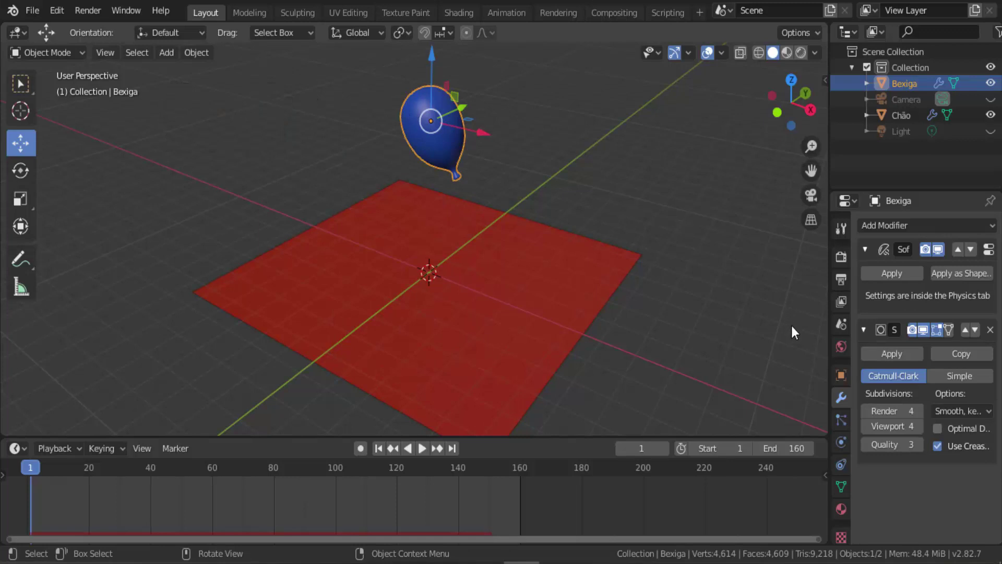
left_click(843, 486)
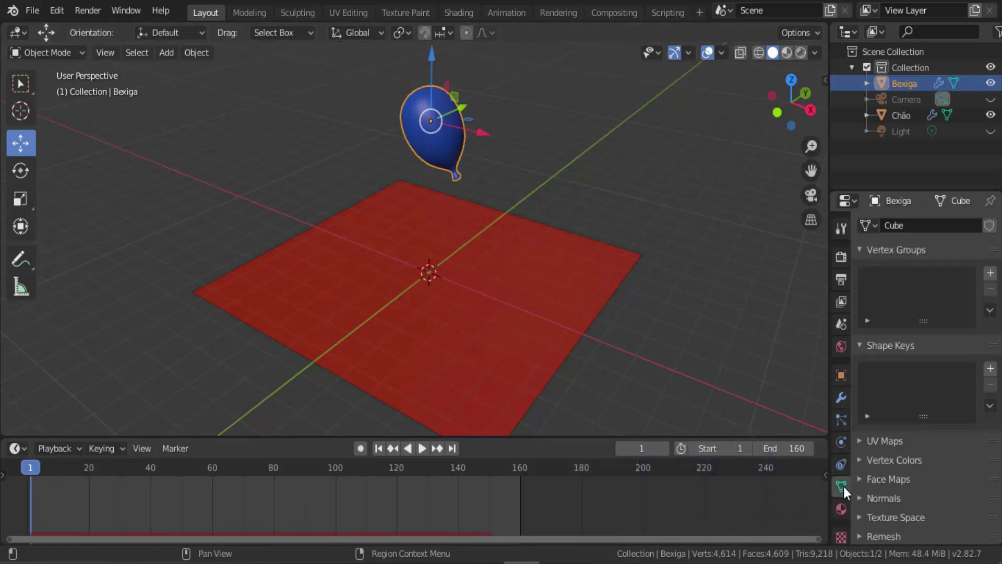
left_click(860, 496)
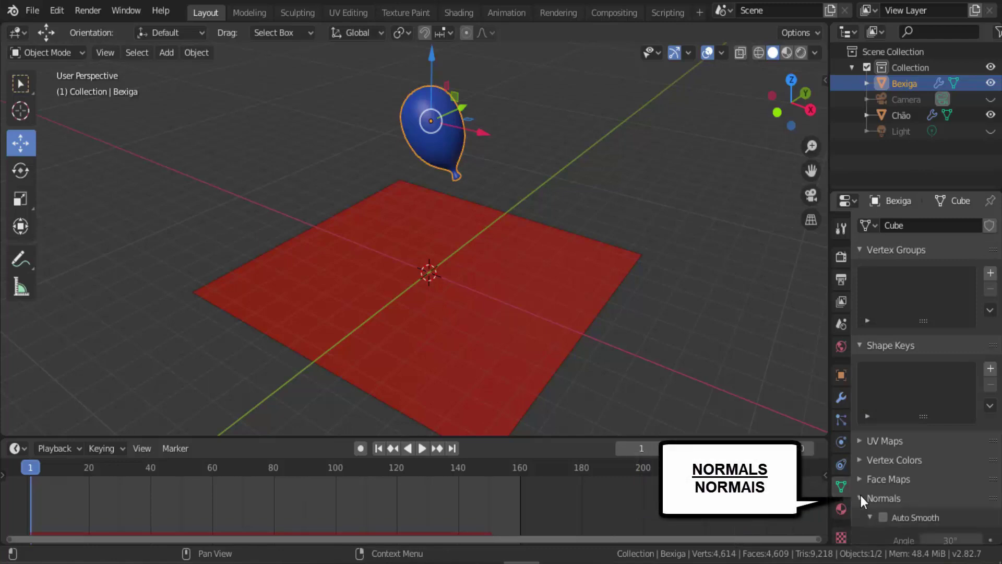
left_click(883, 518)
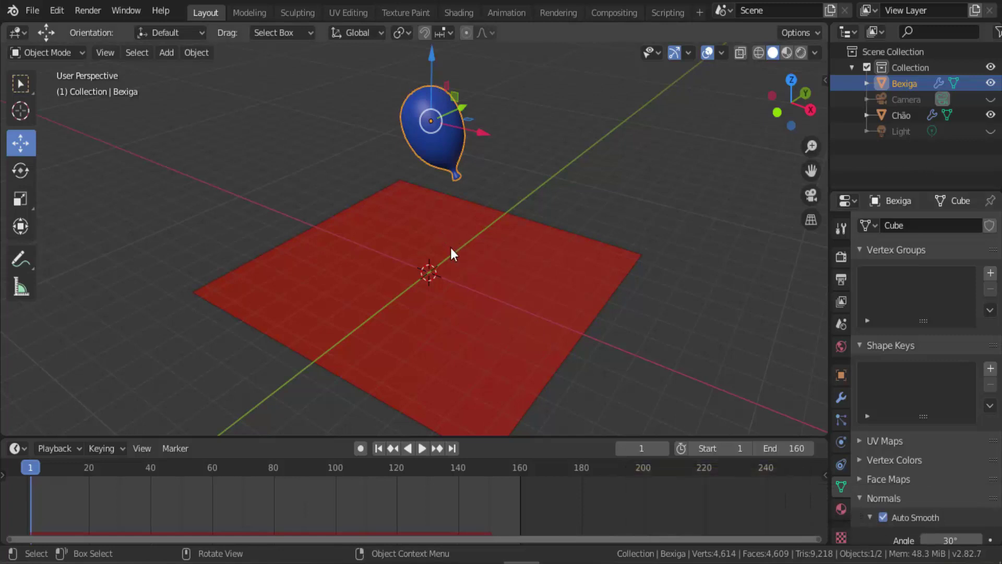
- Switch to the camera view and reframe the view-locked camera closer around the balloon and the floor
left_click(810, 194)
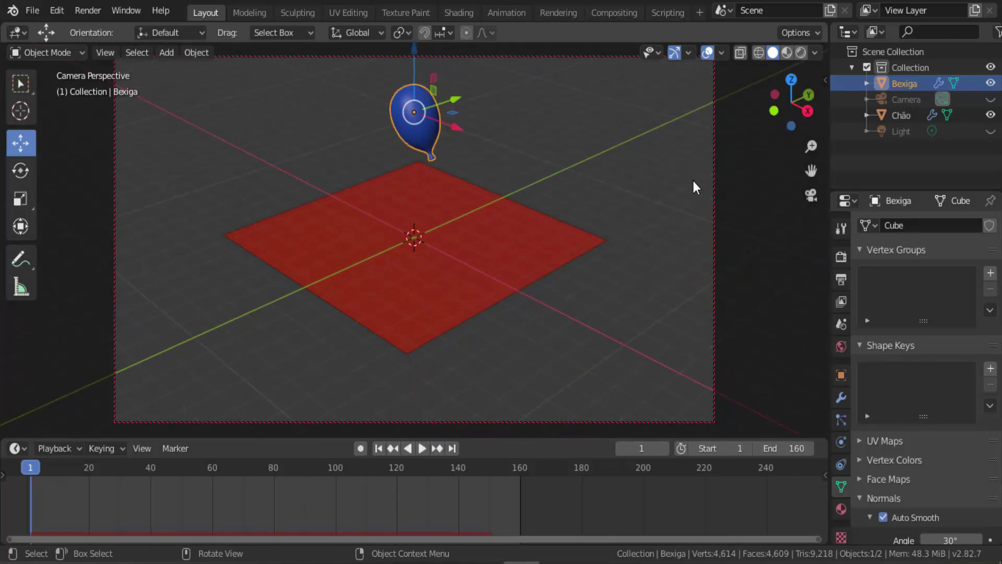
key("n")
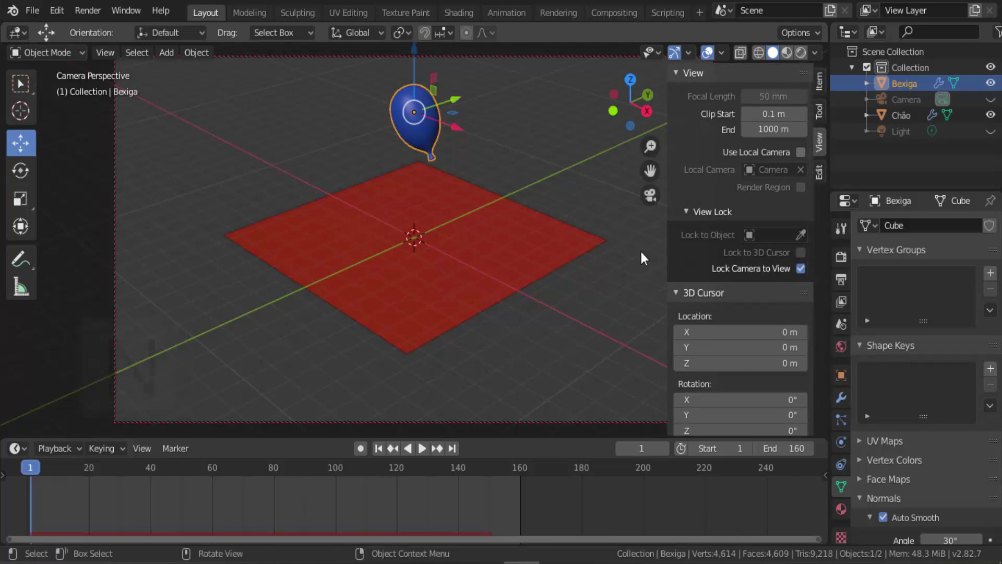
key("n")
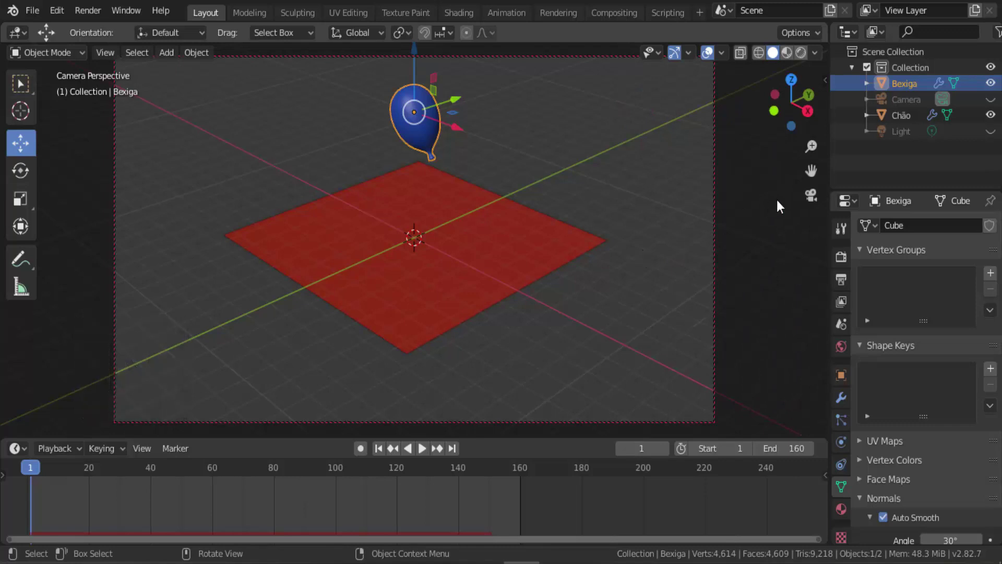
left_click_drag(811, 170, 811, 233)
left_click_drag(811, 146, 811, 125)
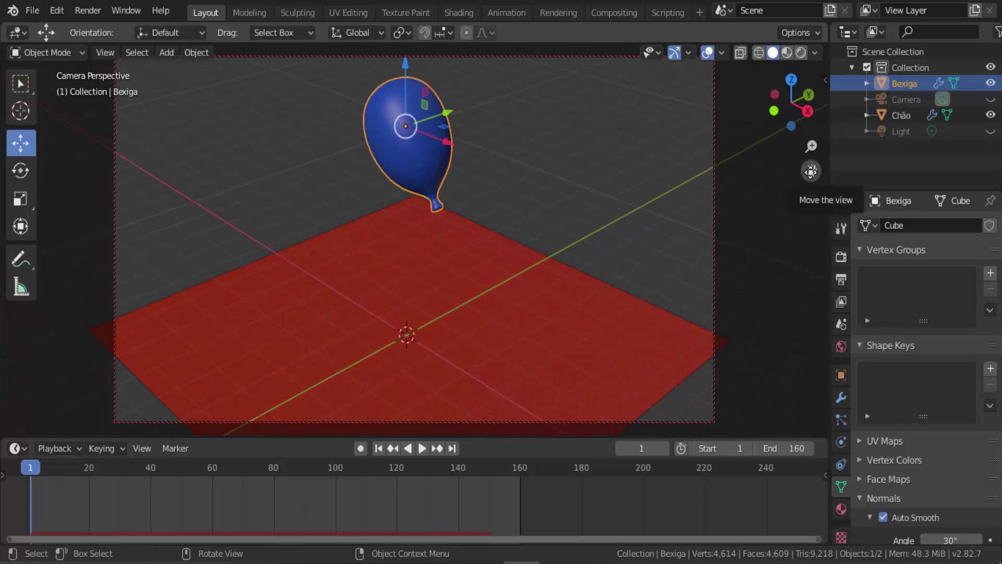
mouse_move(811, 170)
left_mouse_down()
mouse_move(809, 142)
mouse_move(804, 157)
left_mouse_up()
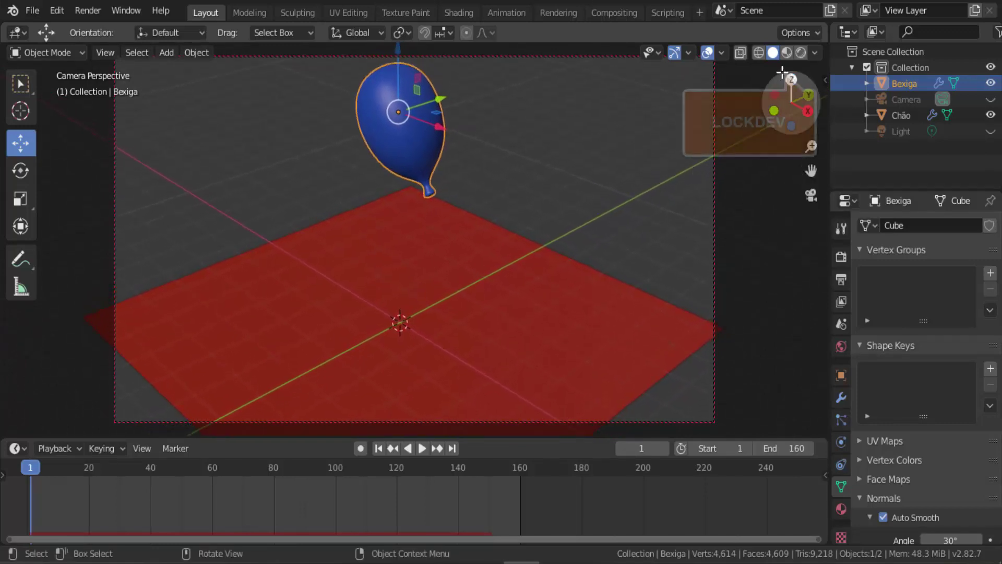
- Inspect the balloon's and floor's Viewport Display material colors, comparing Material Preview with Solid shading
left_click(785, 53)
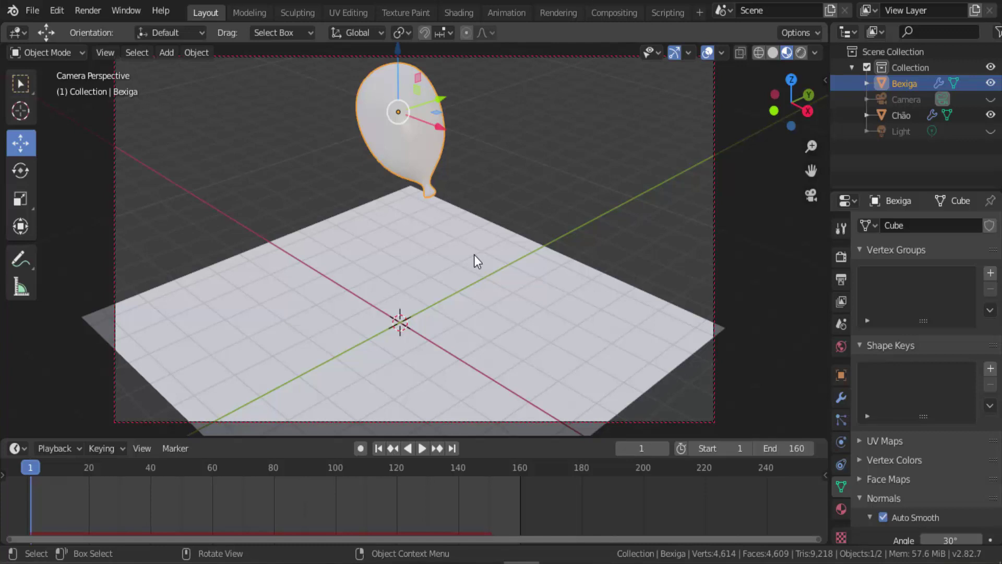
left_click(841, 507)
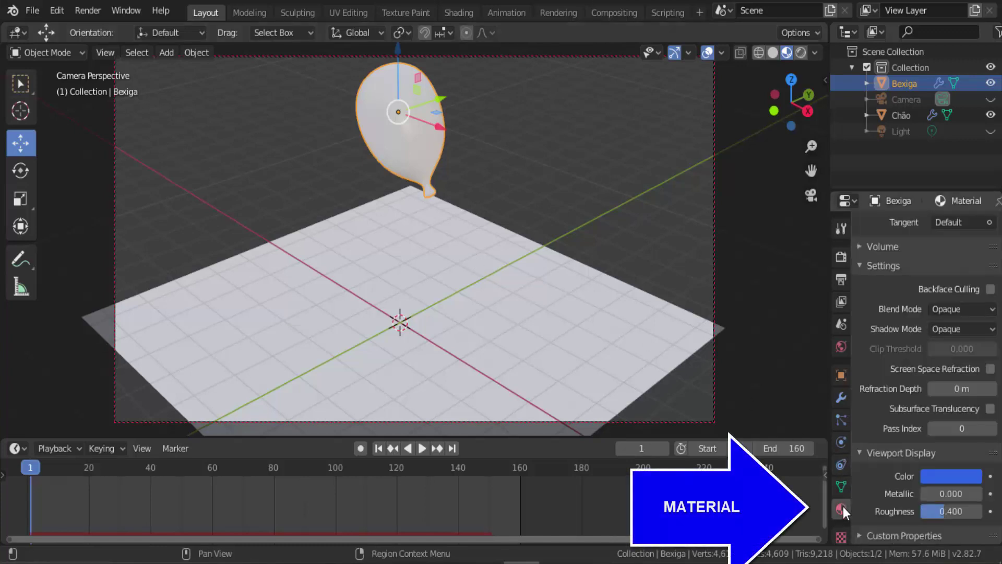
left_click(611, 299)
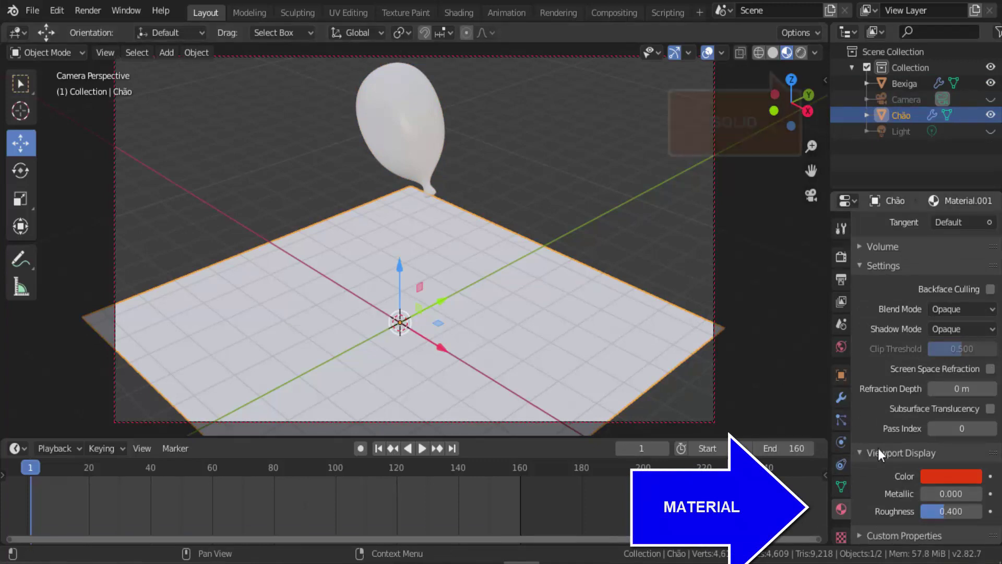
left_click(772, 52)
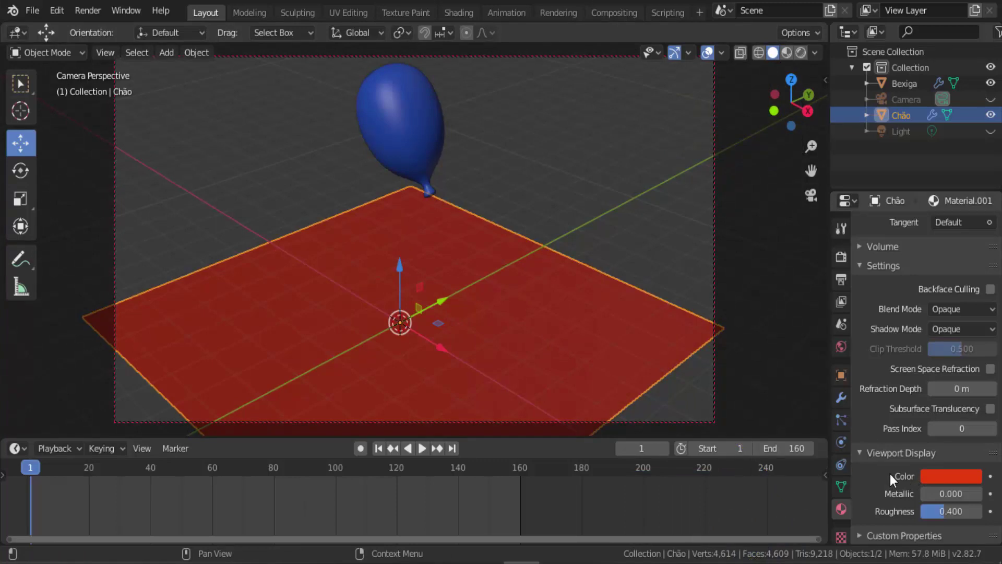
- In Material Preview shading, set the floor material's Base Color to a dark red with hue 0.031, saturation 0.965 and value 0.407
scroll(891, 471, "up", 15)
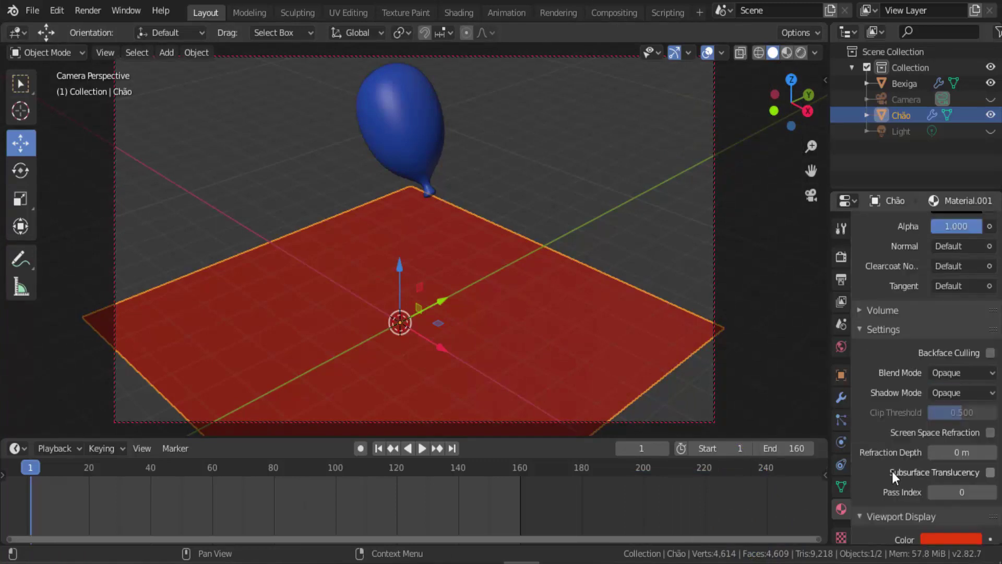
scroll(891, 471, "up", 12)
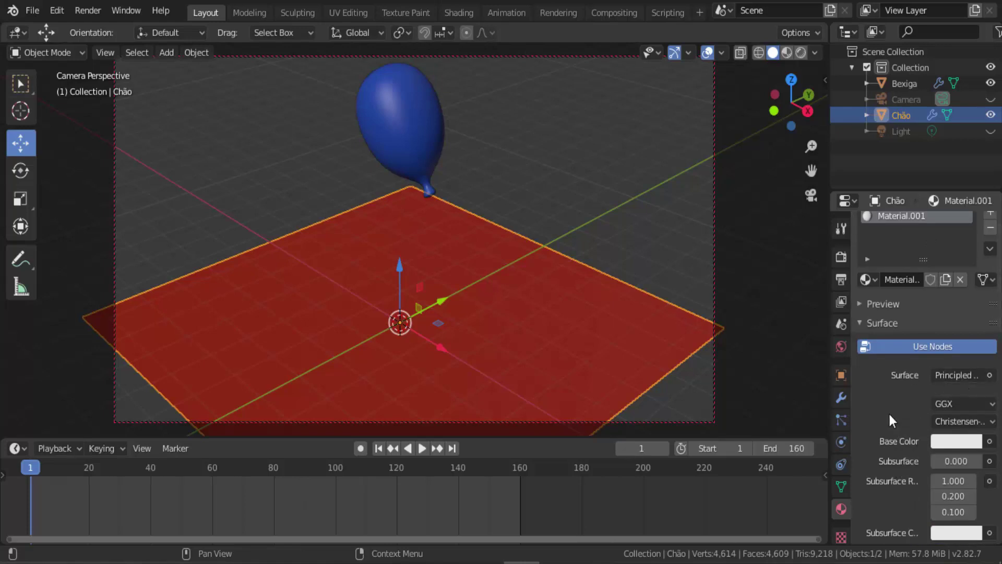
left_click(787, 53)
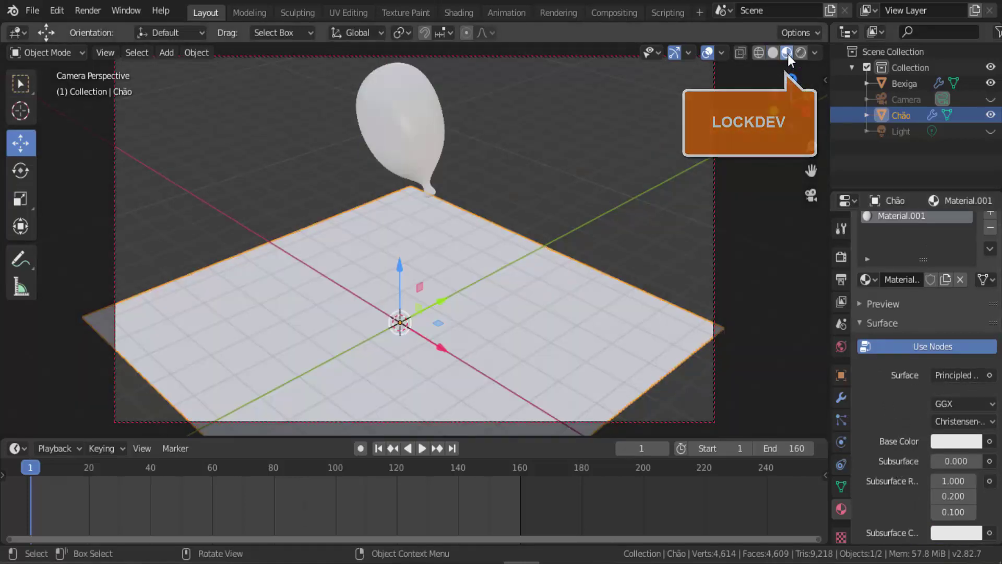
left_click(956, 442)
left_click(895, 323)
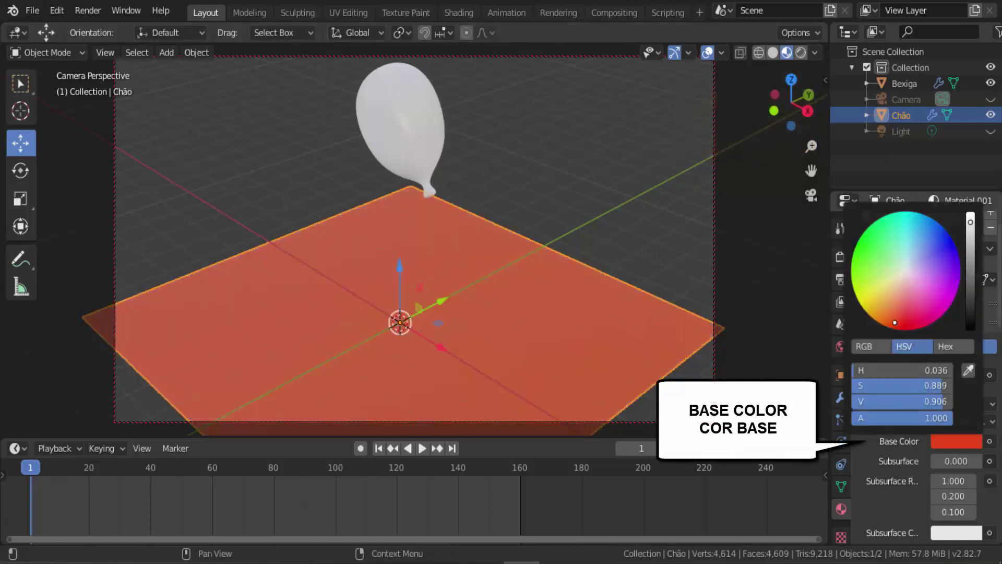
left_click(903, 327)
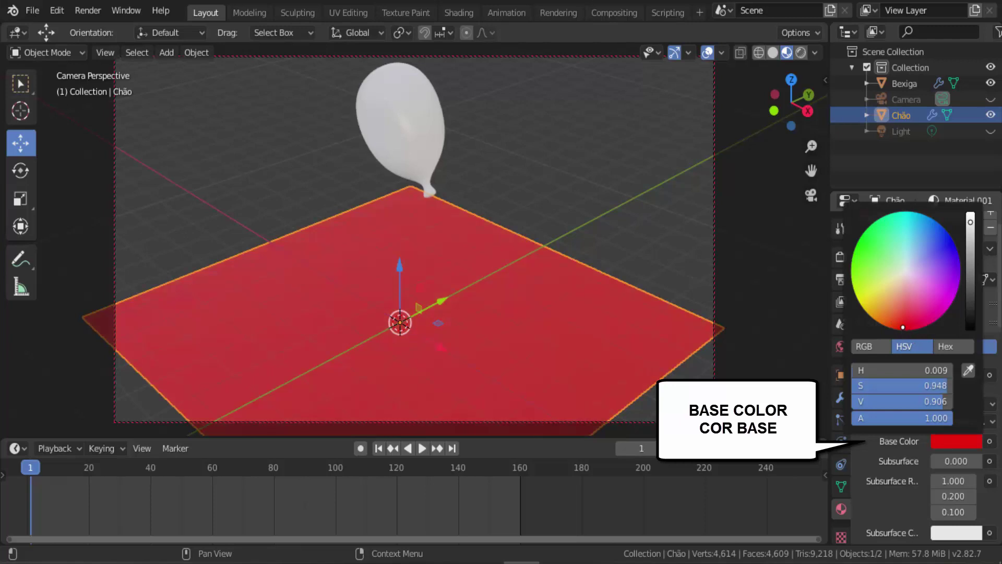
left_click_drag(970, 222, 970, 282)
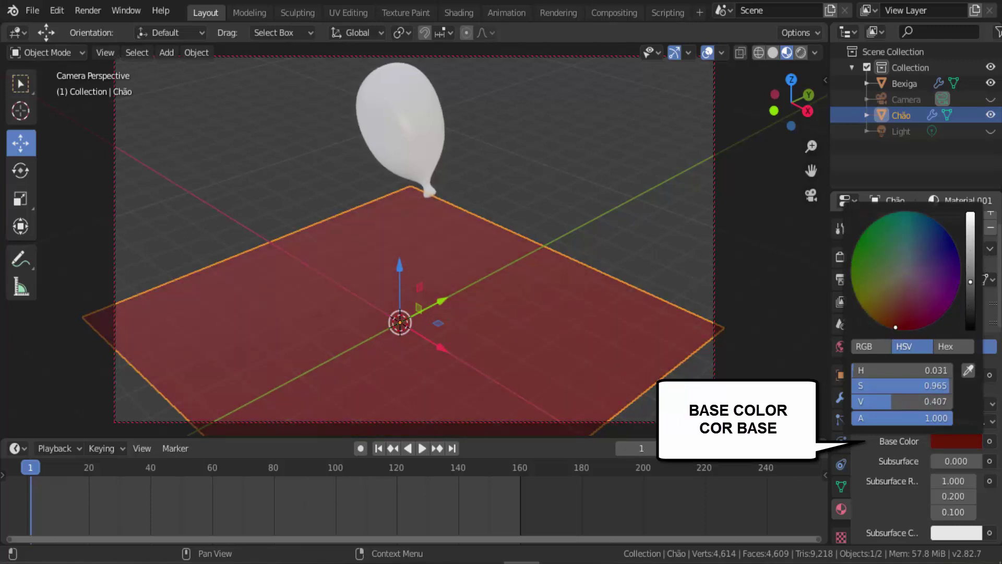
- Give the balloon's material a blue Base Color, a Metallic value of 1.000 and a Roughness of 0.275
left_click(418, 117)
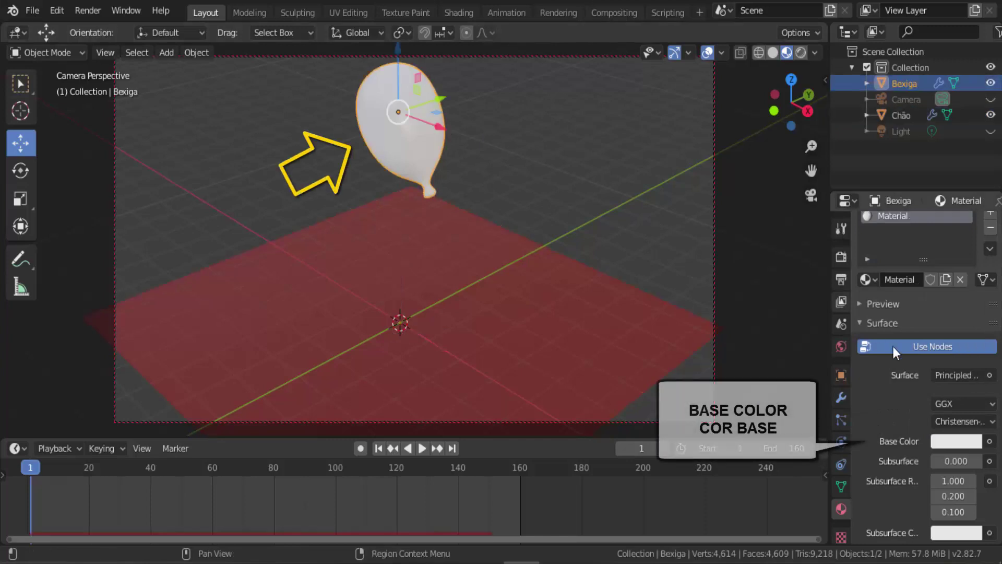
left_click(957, 443)
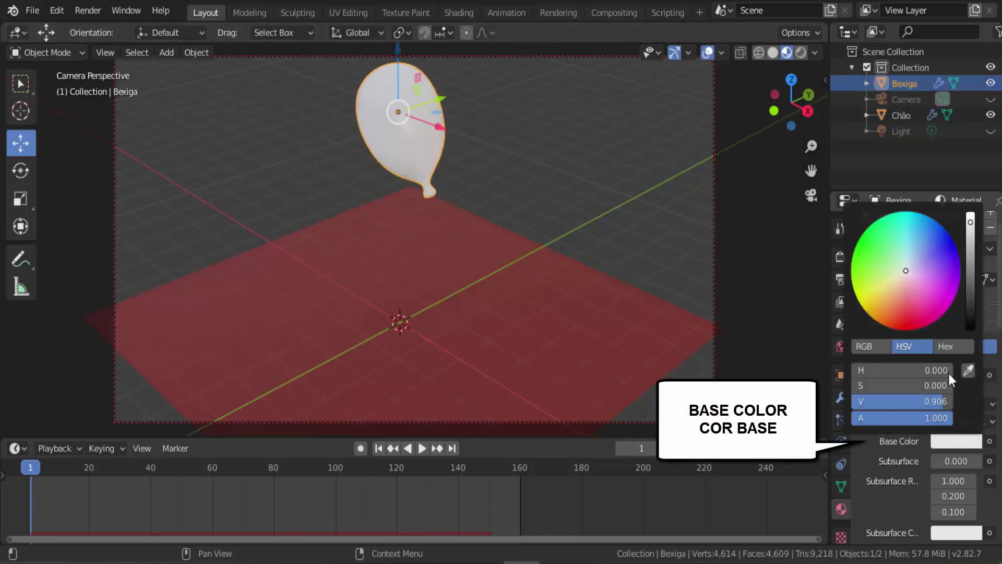
left_click(935, 245)
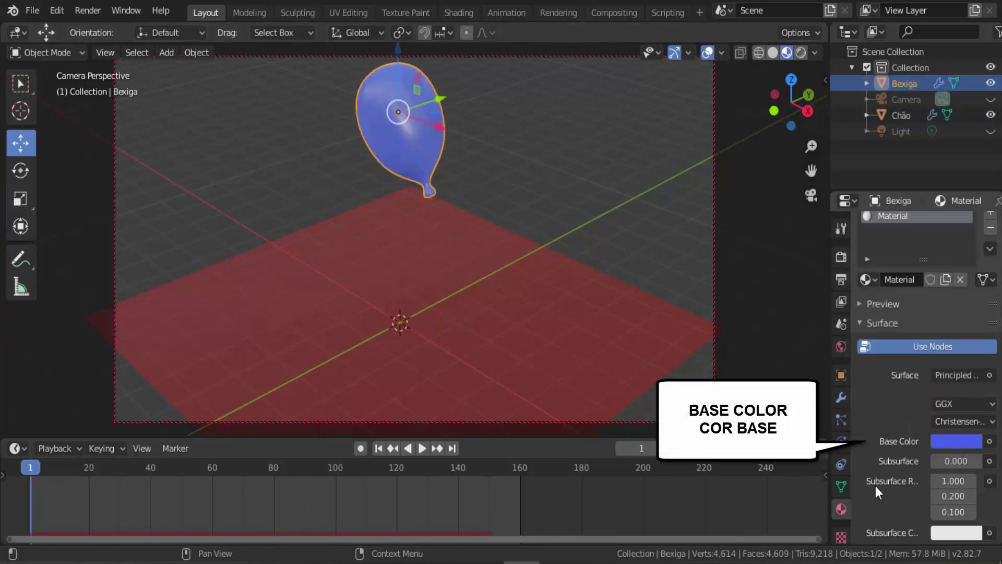
scroll(875, 484, "down", 8)
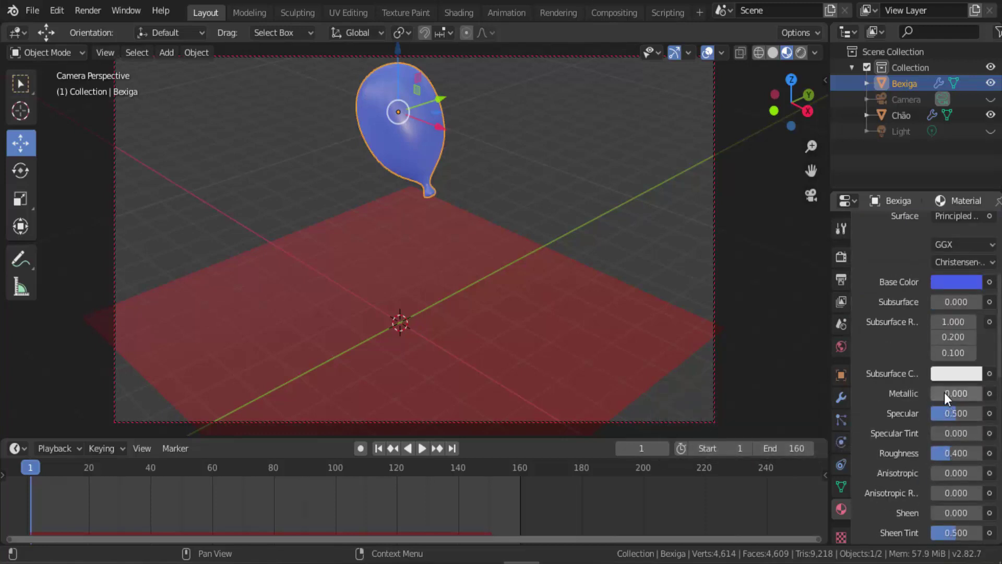
left_click_drag(944, 392, 989, 392)
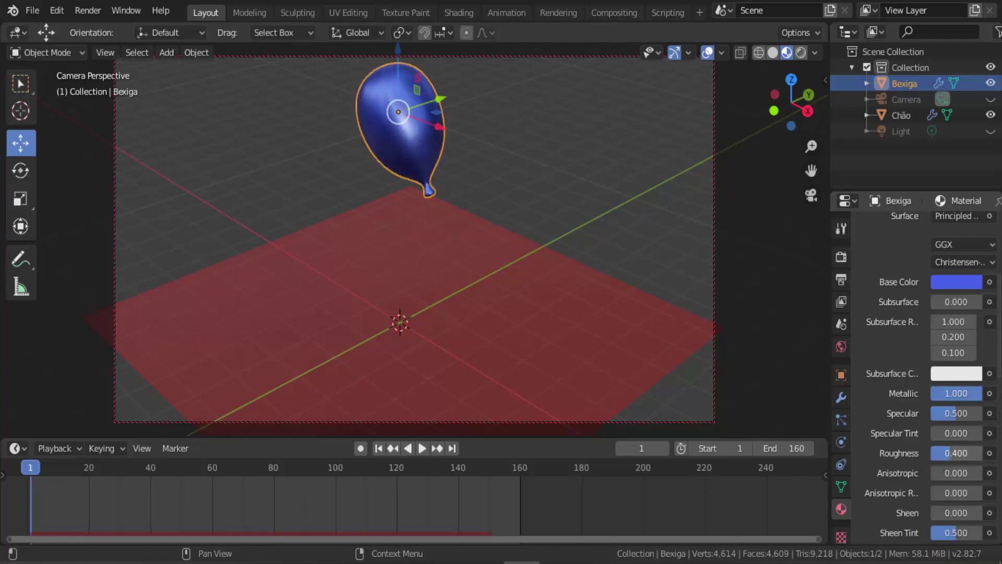
left_click_drag(951, 453, 945, 453)
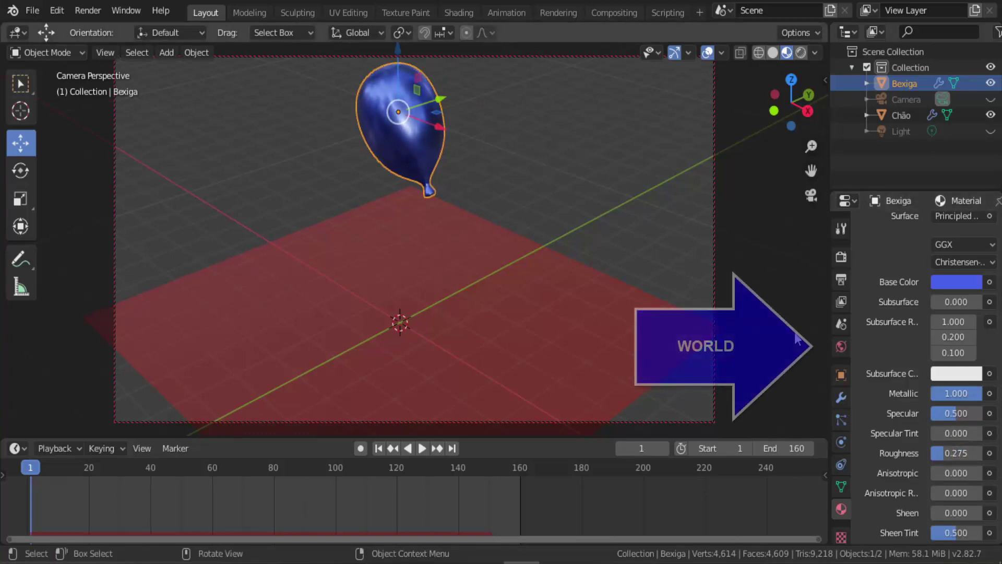
- Assign an Environment Texture to the World color and load HDRI (8).hdr from the IMAGENS - HDRIS folder
left_click(838, 348)
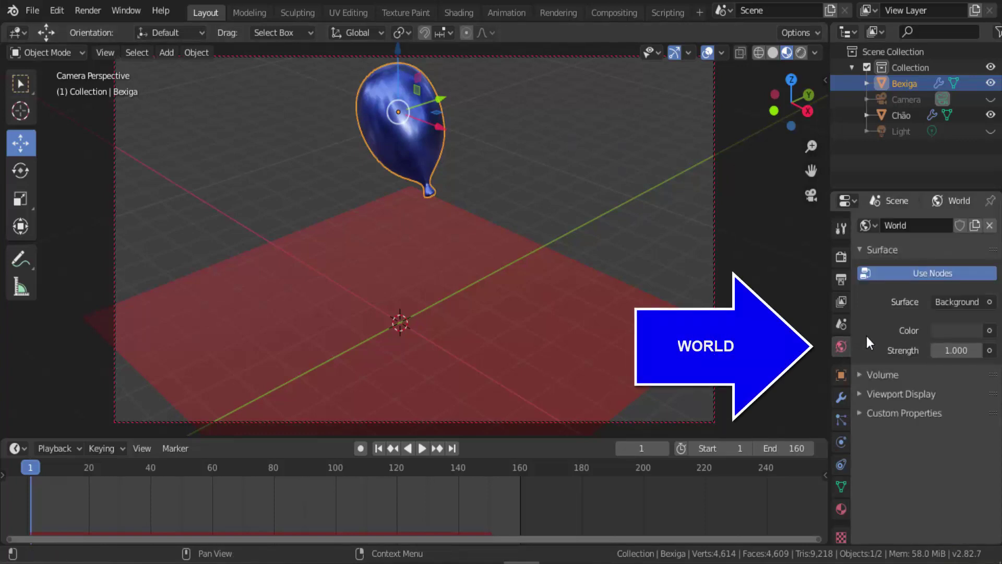
left_click(989, 331)
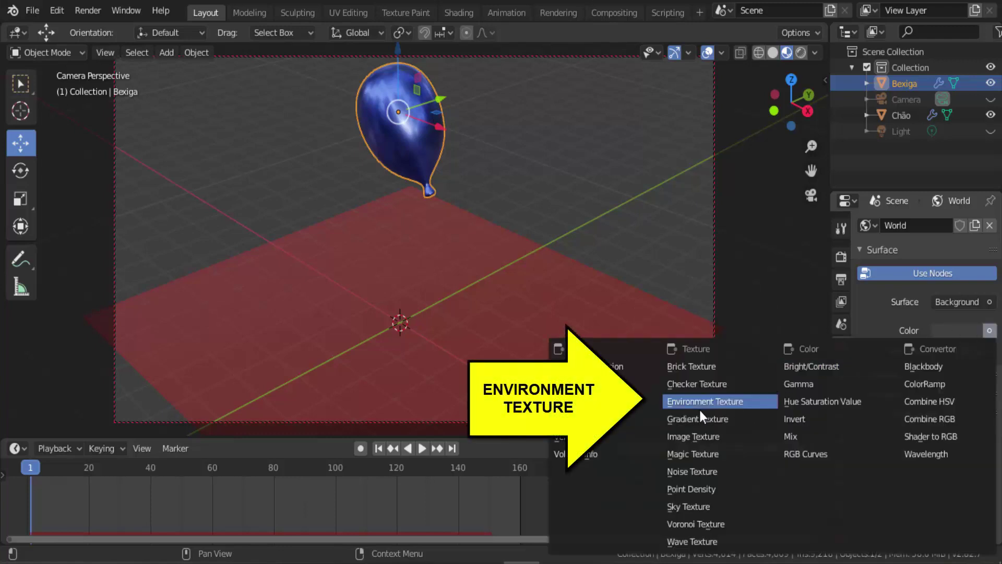
left_click(728, 406)
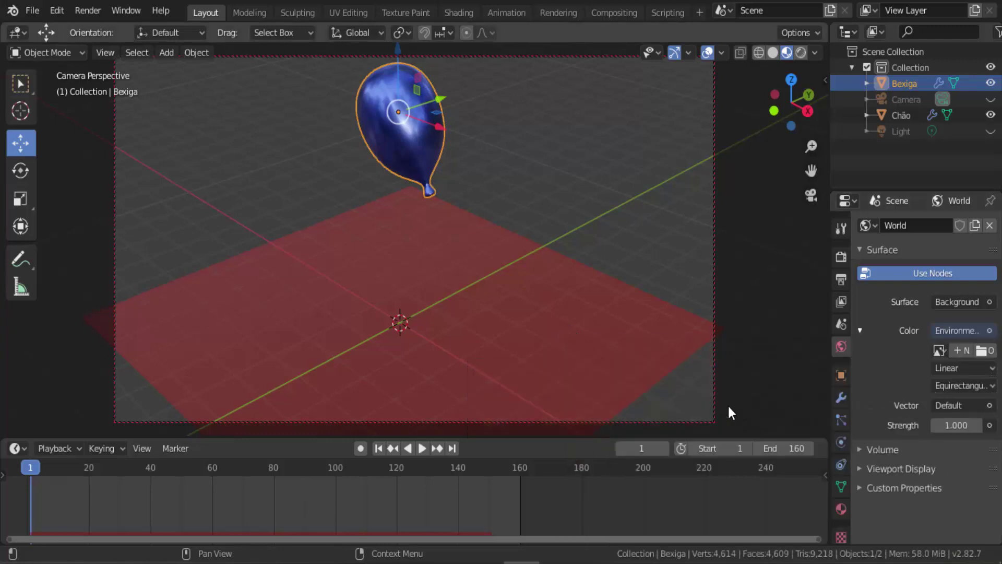
left_click(984, 352)
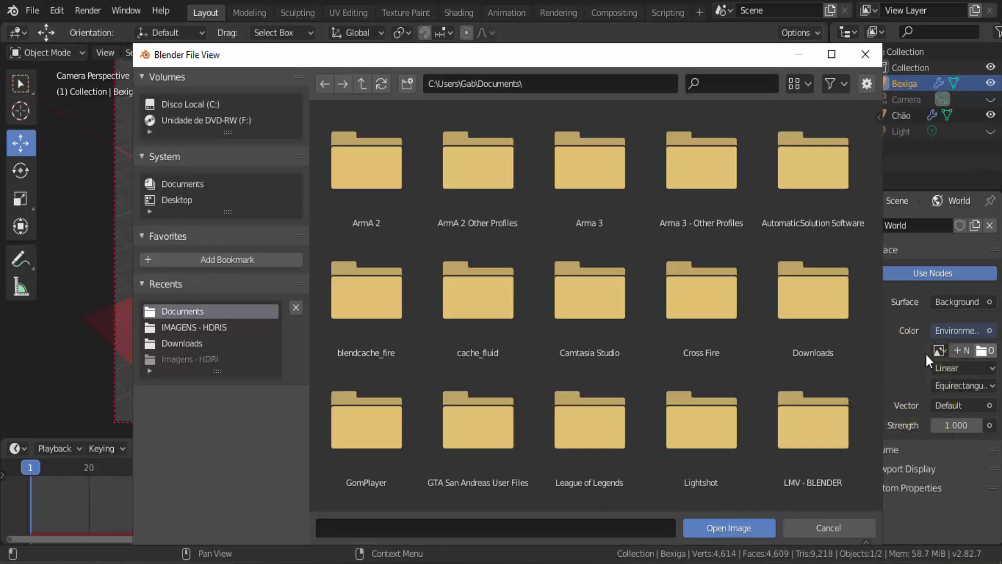
left_click(187, 328)
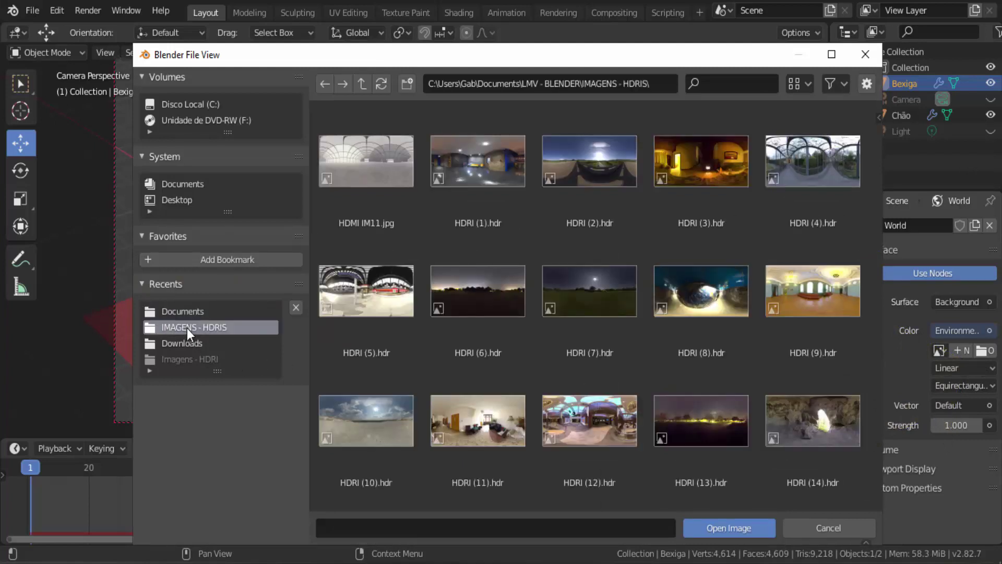
left_click(701, 298)
left_click(729, 526)
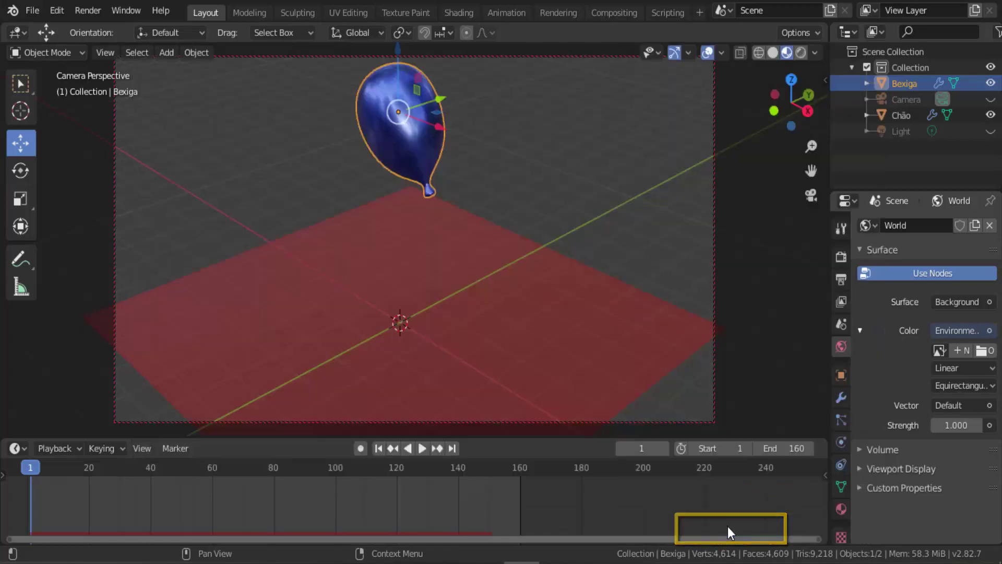
- In Rendered shading, connect the World strength to the Light Path Ray Depth output and preview the baked animation
left_click(799, 53)
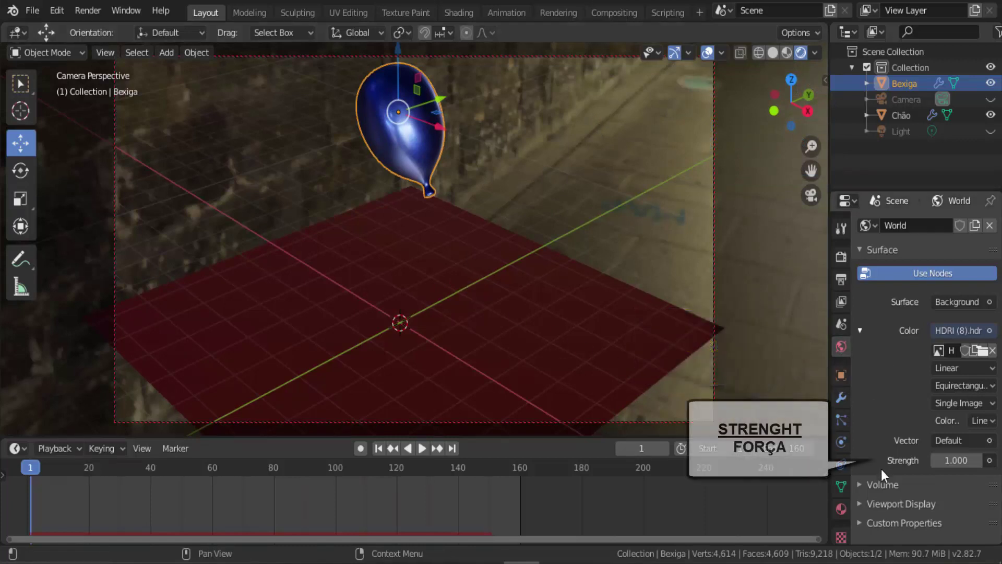
left_click(989, 461)
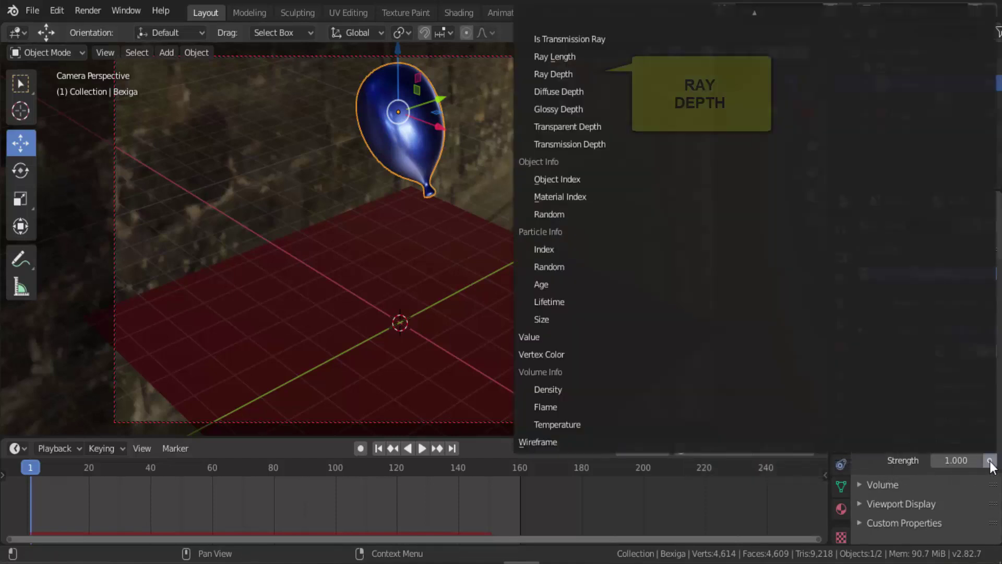
left_click(572, 76)
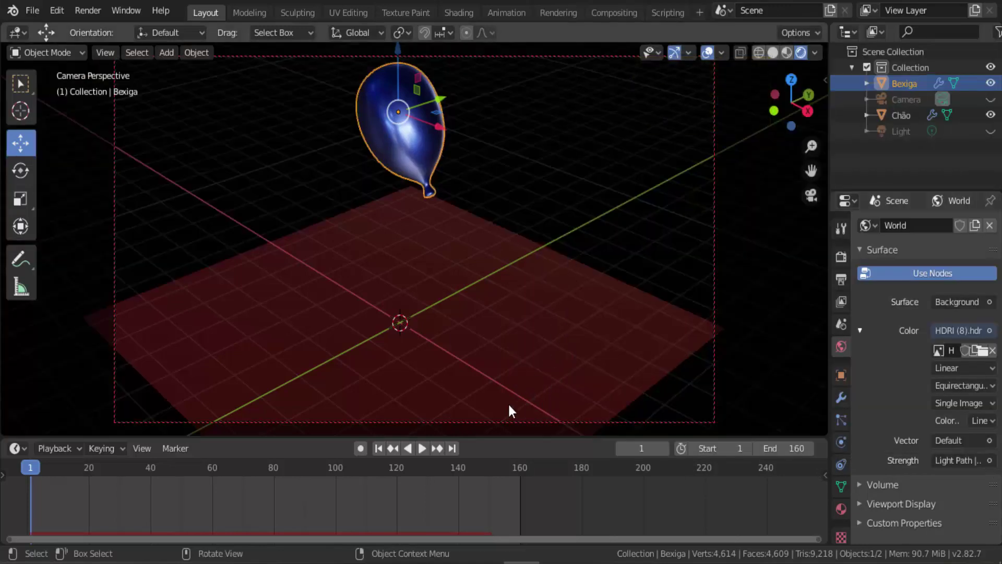
left_click(424, 449)
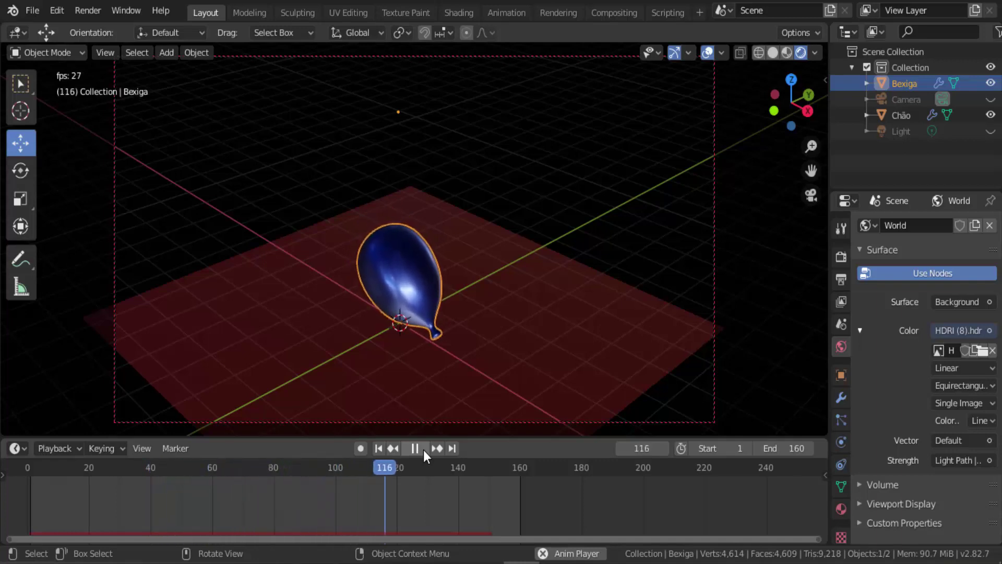
left_click(424, 450)
- Change the floor material's Base Color to a bright orange
left_click(622, 311)
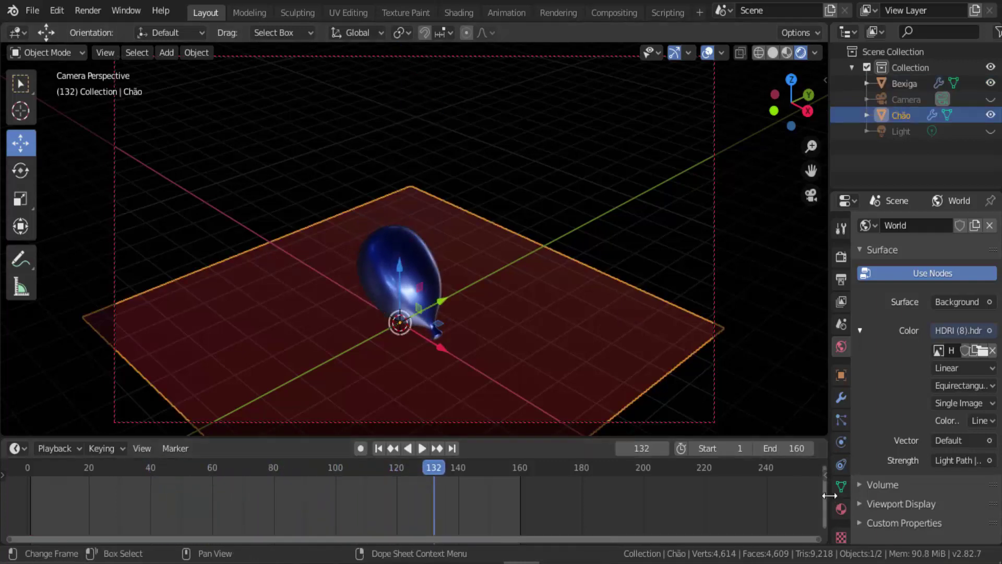
left_click(842, 510)
left_click(957, 282)
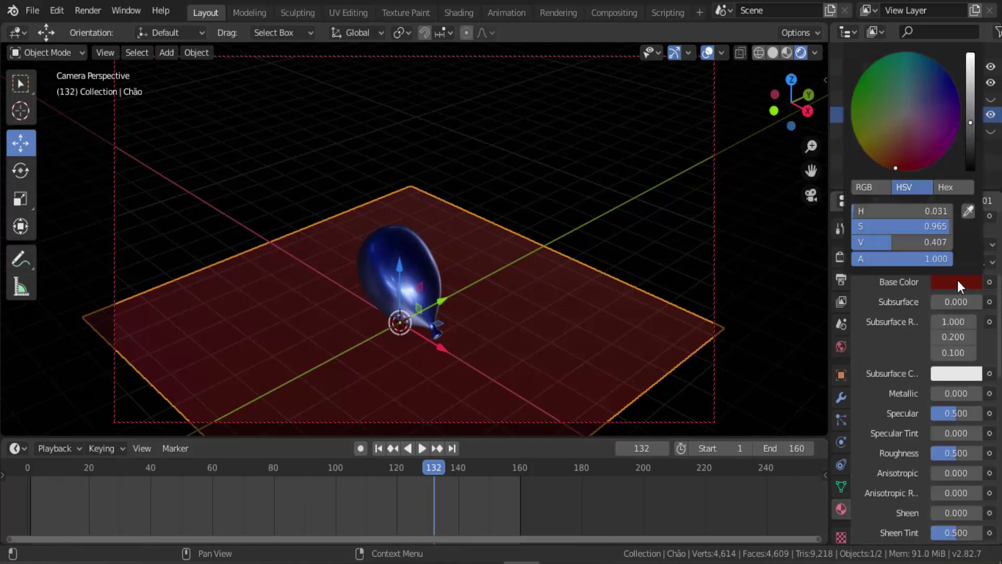
left_click_drag(969, 121, 969, 58)
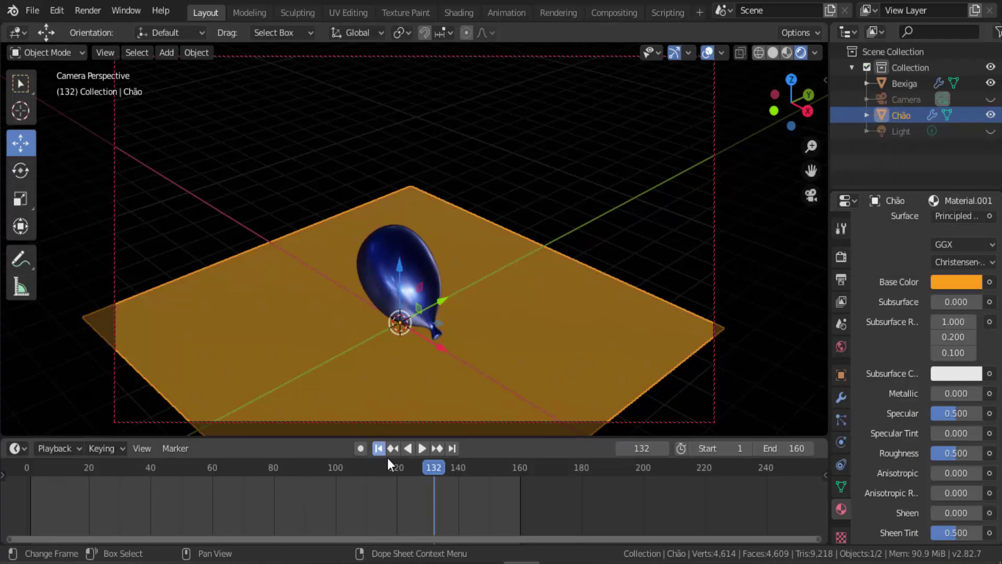
- Replay the baked animation from the first frame in Rendered shading
left_click(380, 449)
left_click(422, 449)
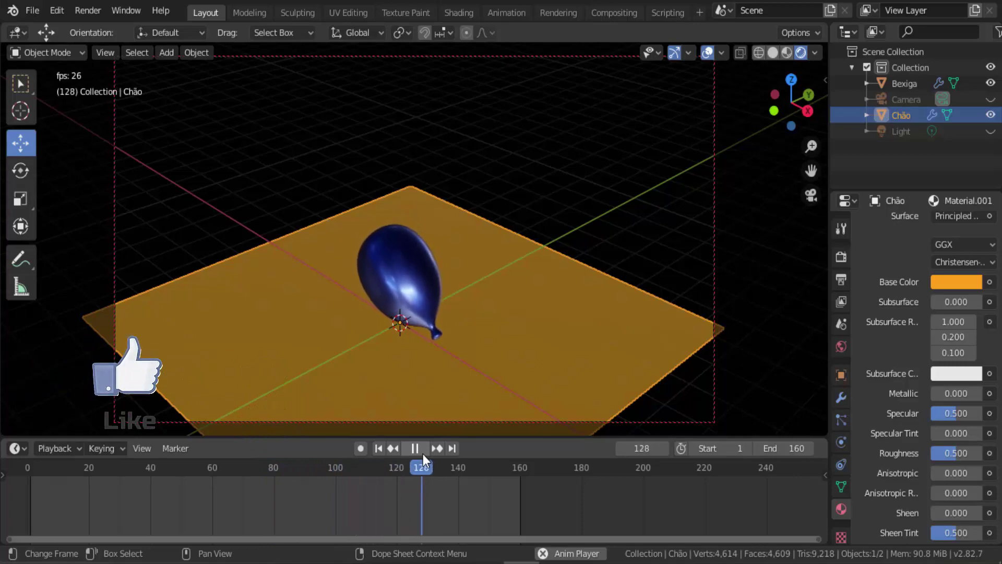
key("KP_0")
key("space")
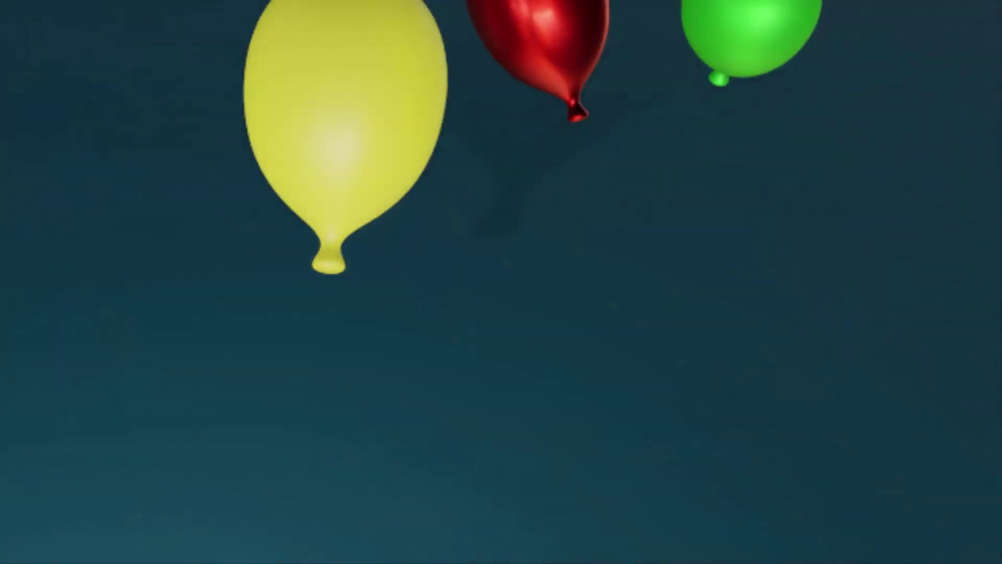